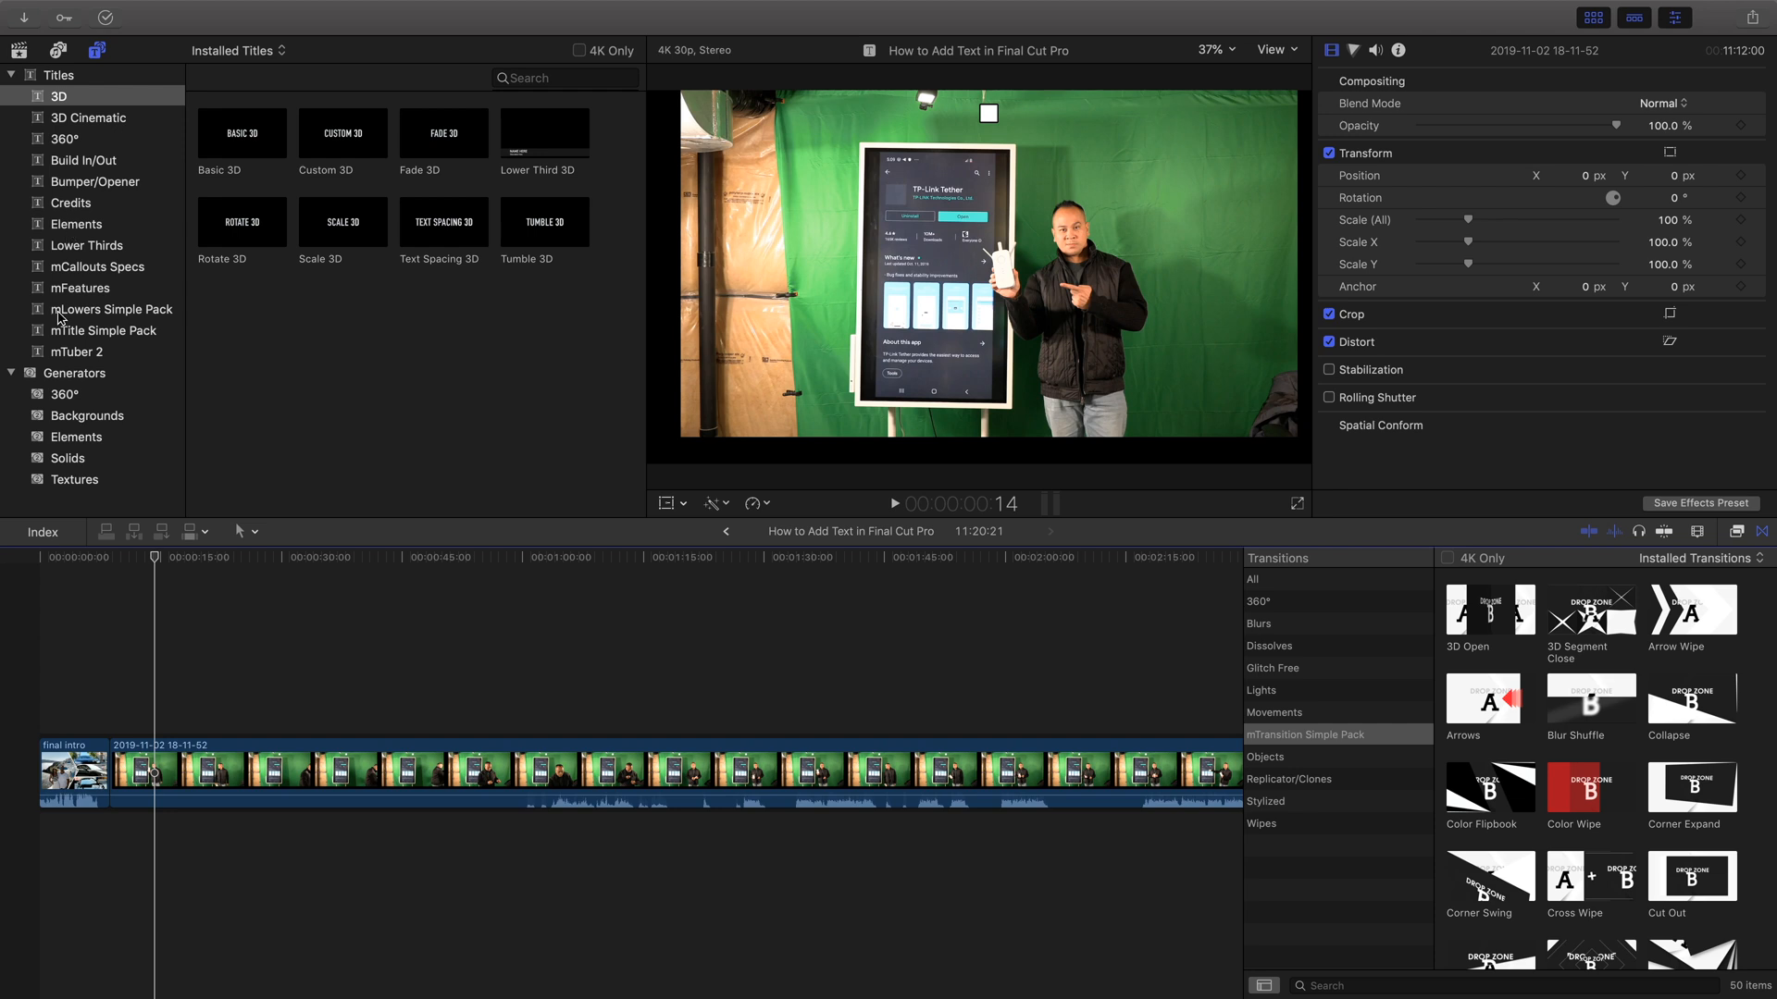
Step: Add the Overlap lower third title above the main clip, starting at about 00:00:22:27
{"action": "left_click", "coordinate": [74, 246]}
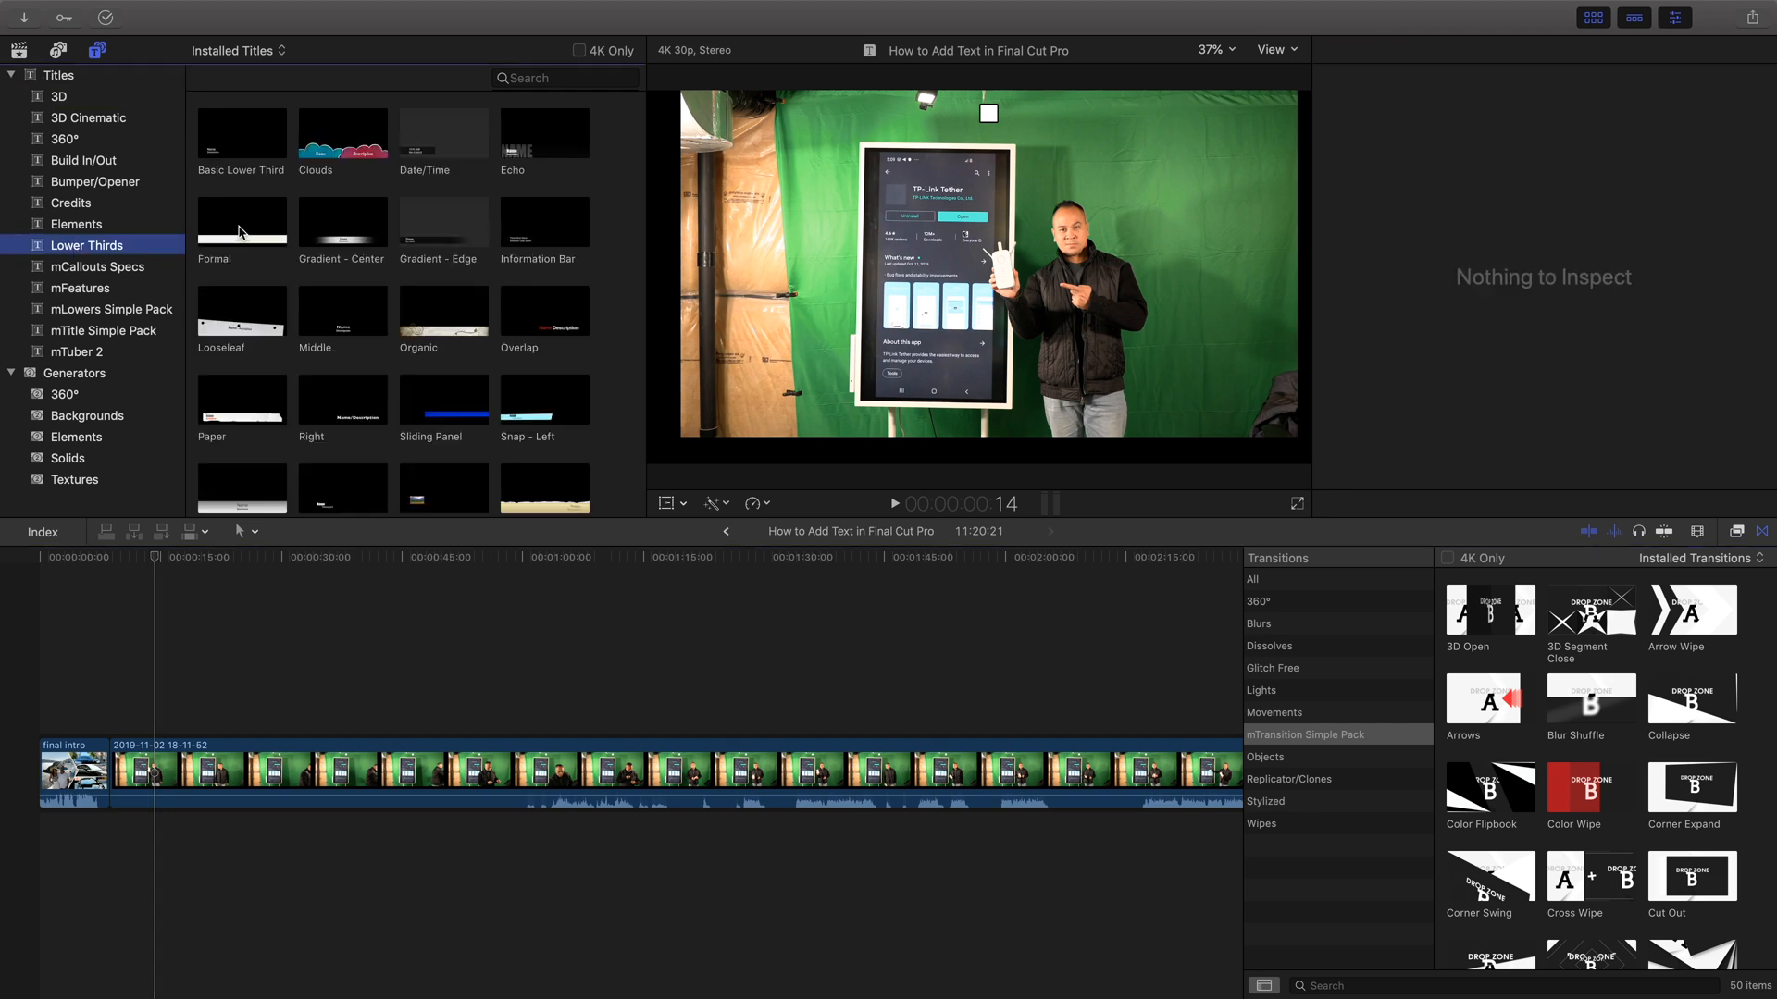
{"action": "scroll", "coordinate": [239, 232], "scroll_direction": "down", "scroll_amount": 2}
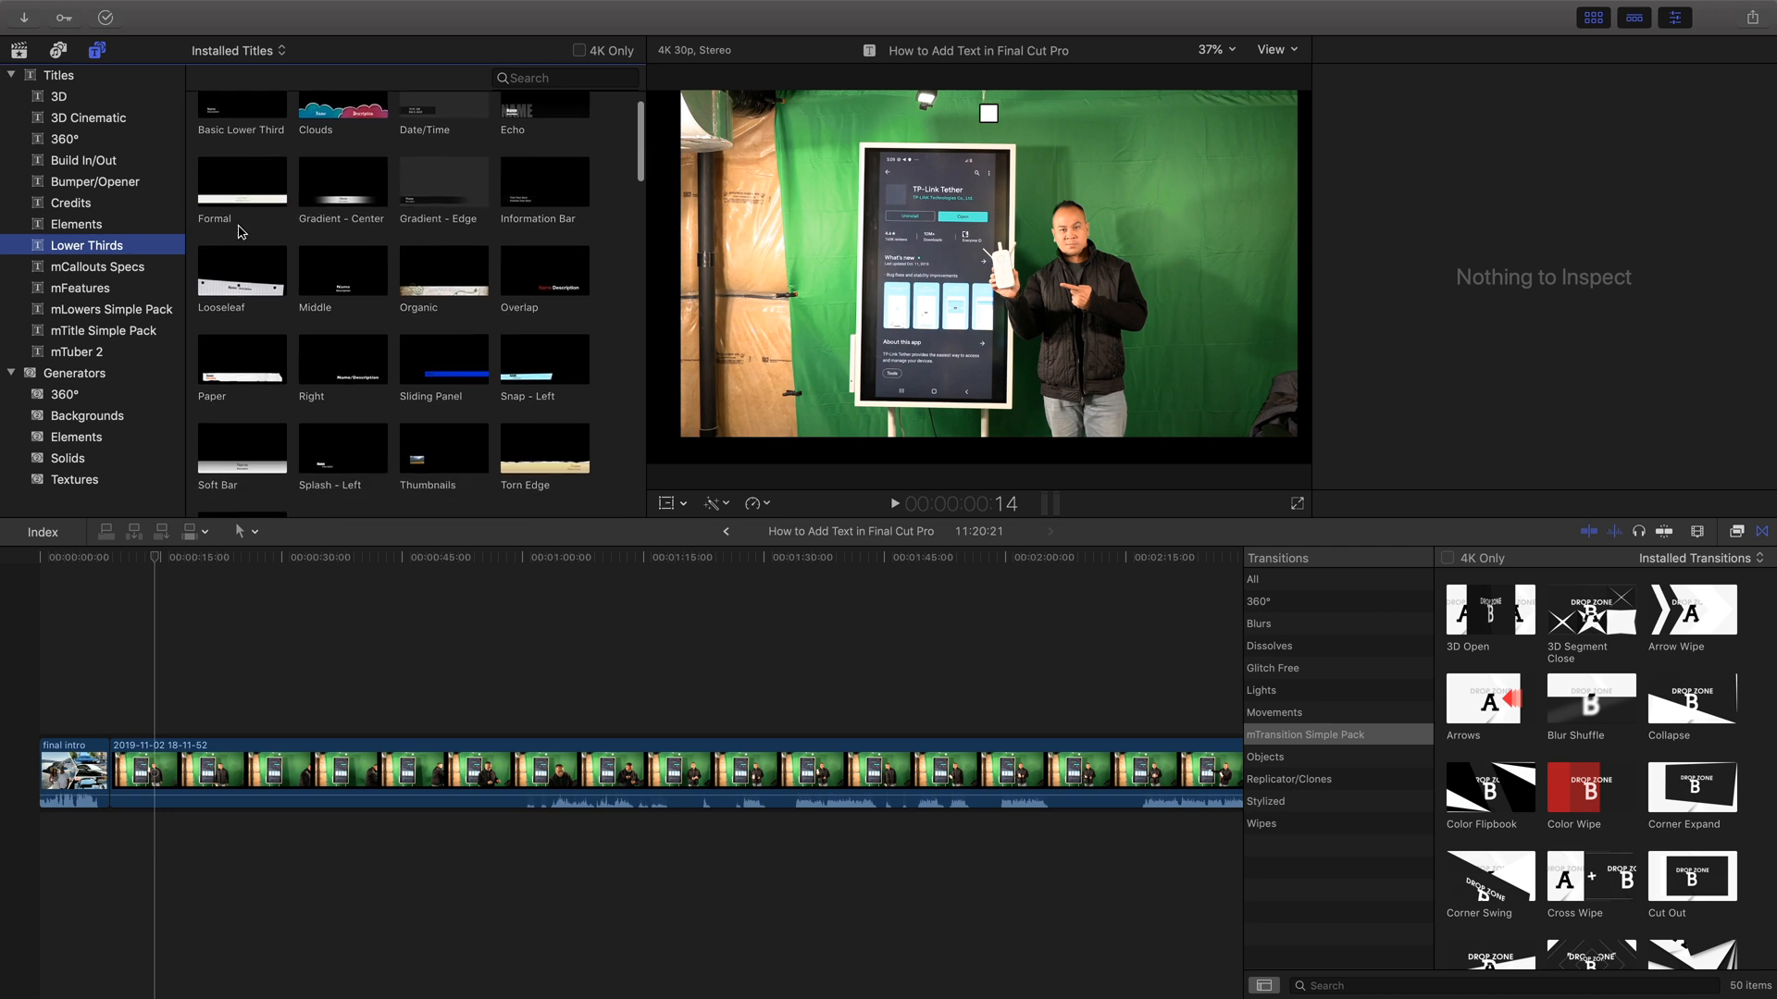
{"action": "scroll", "coordinate": [239, 231], "scroll_direction": "down", "scroll_amount": 3}
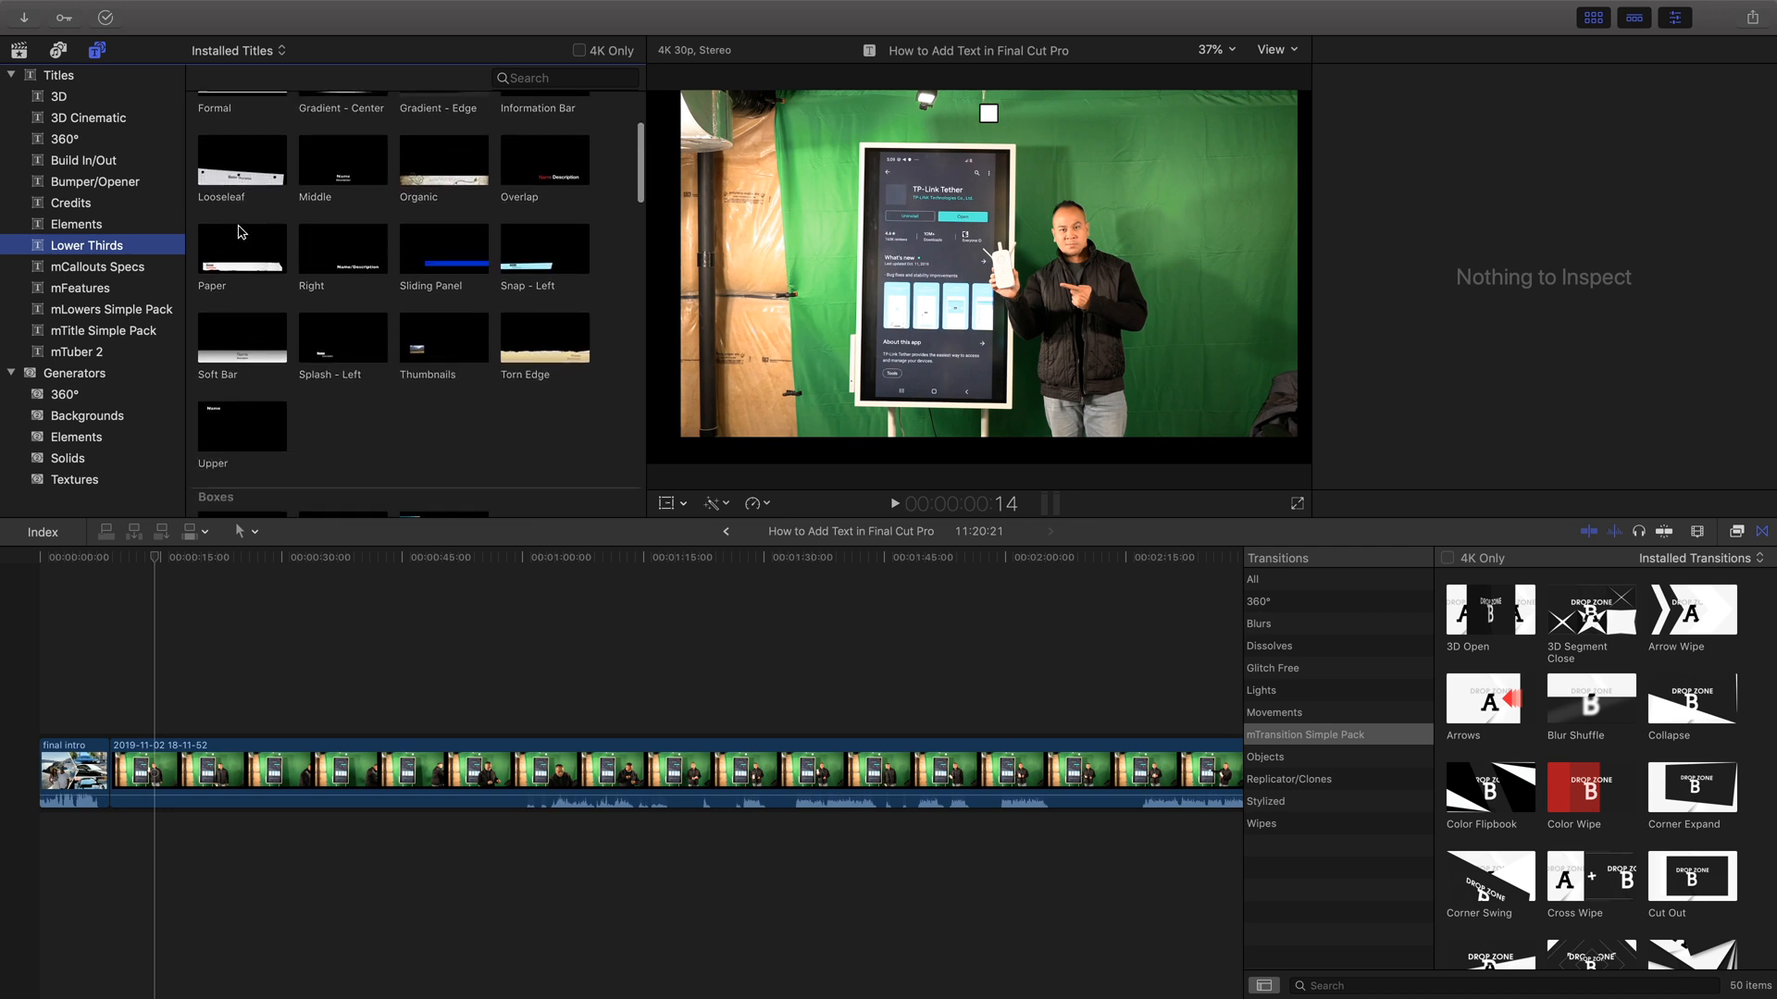
{"action": "scroll", "coordinate": [237, 232], "scroll_direction": "up", "scroll_amount": 5}
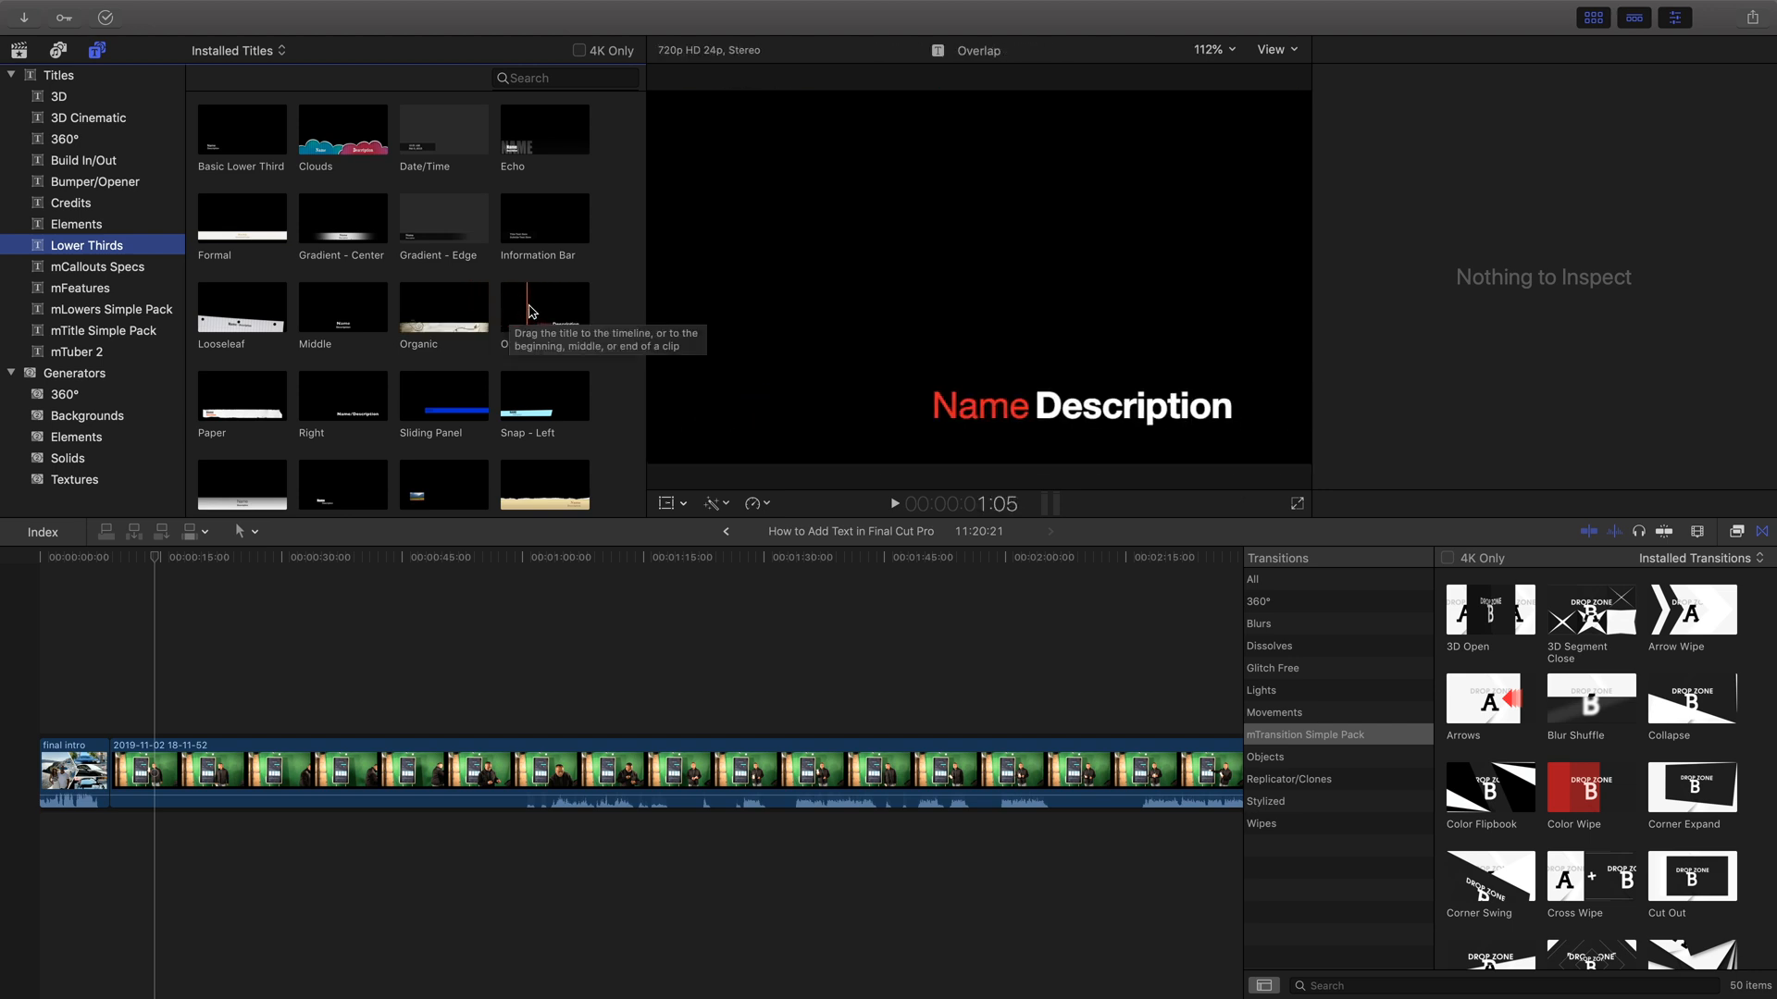
{"action": "left_click_drag", "start_coordinate": [533, 308], "coordinate": [224, 701]}
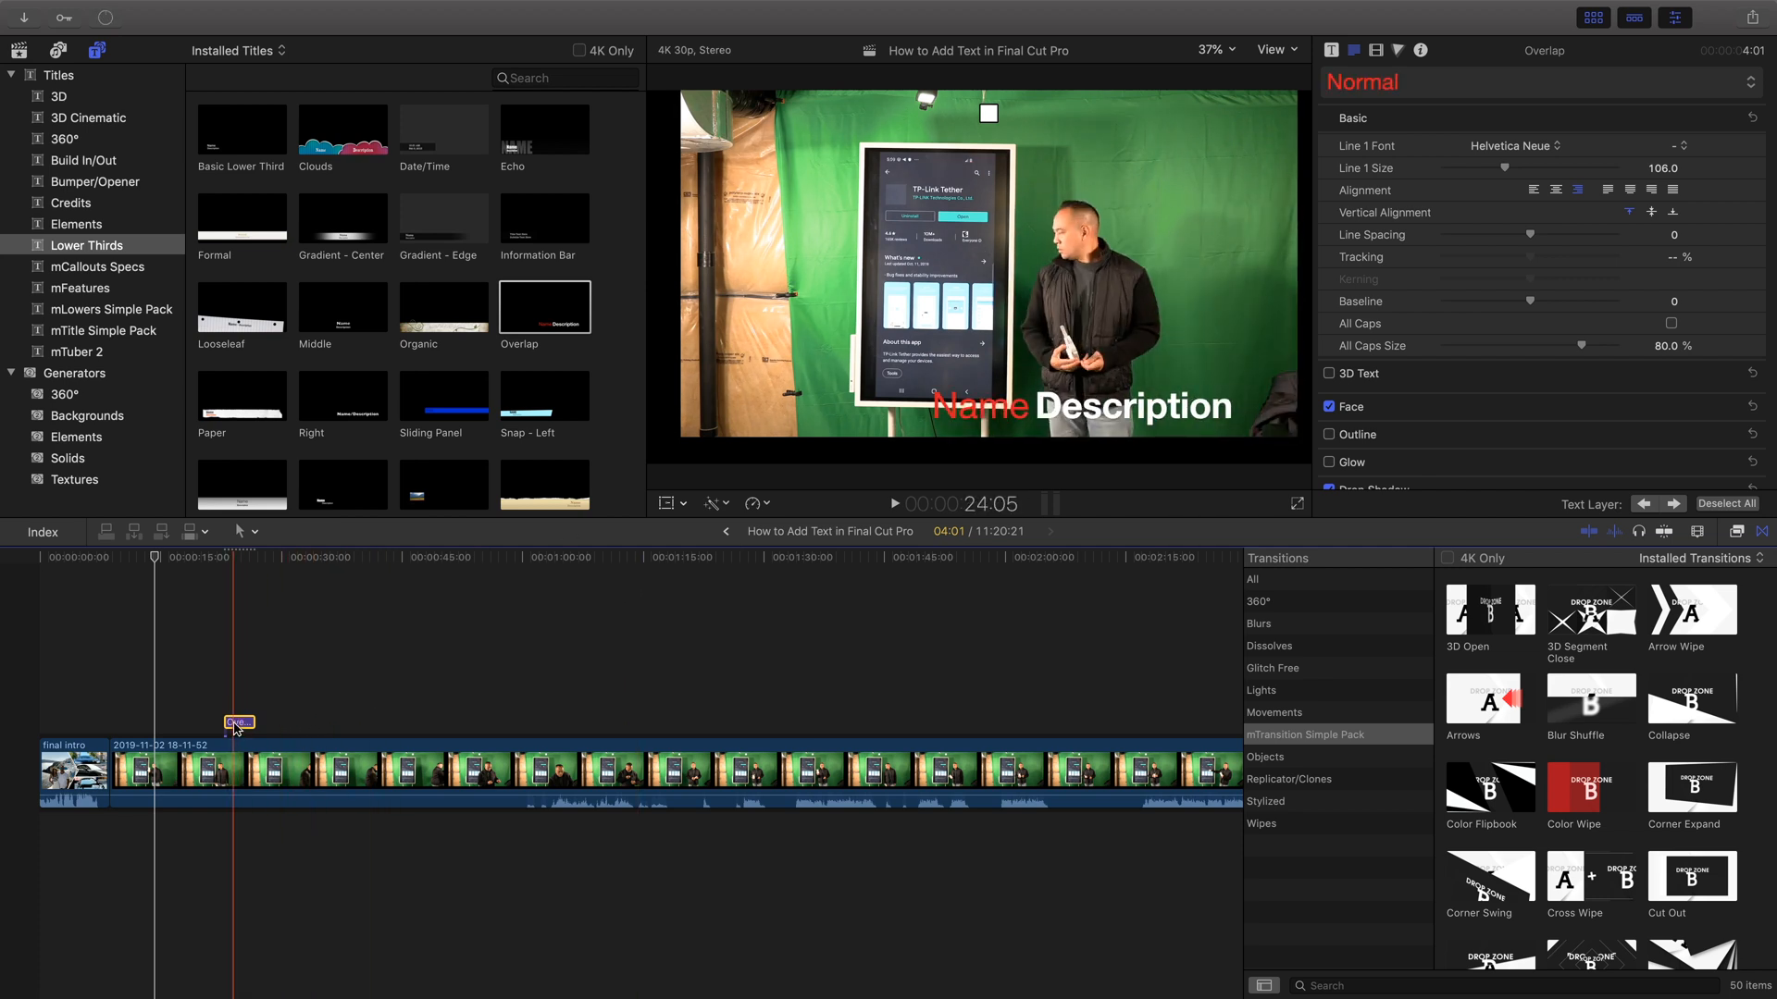
Step: Replace the Overlap title's placeholder Name text with the presenter's first name
{"action": "left_click", "coordinate": [234, 621]}
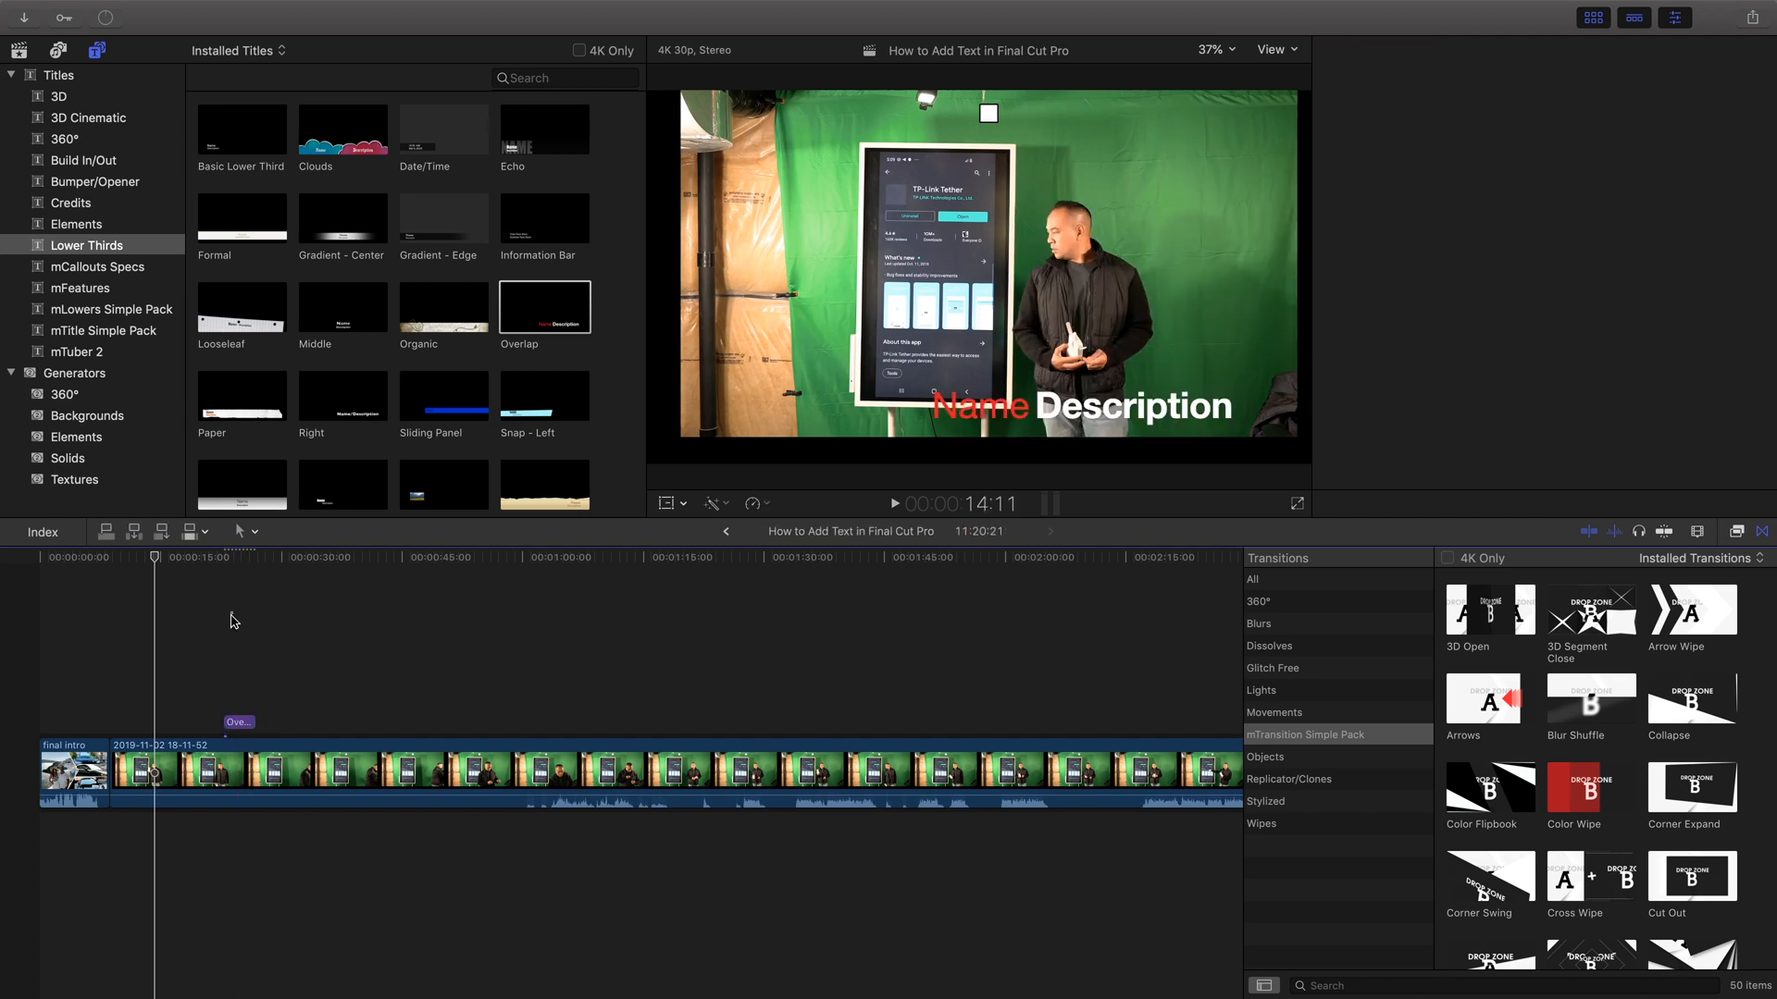
{"action": "left_click", "coordinate": [231, 621]}
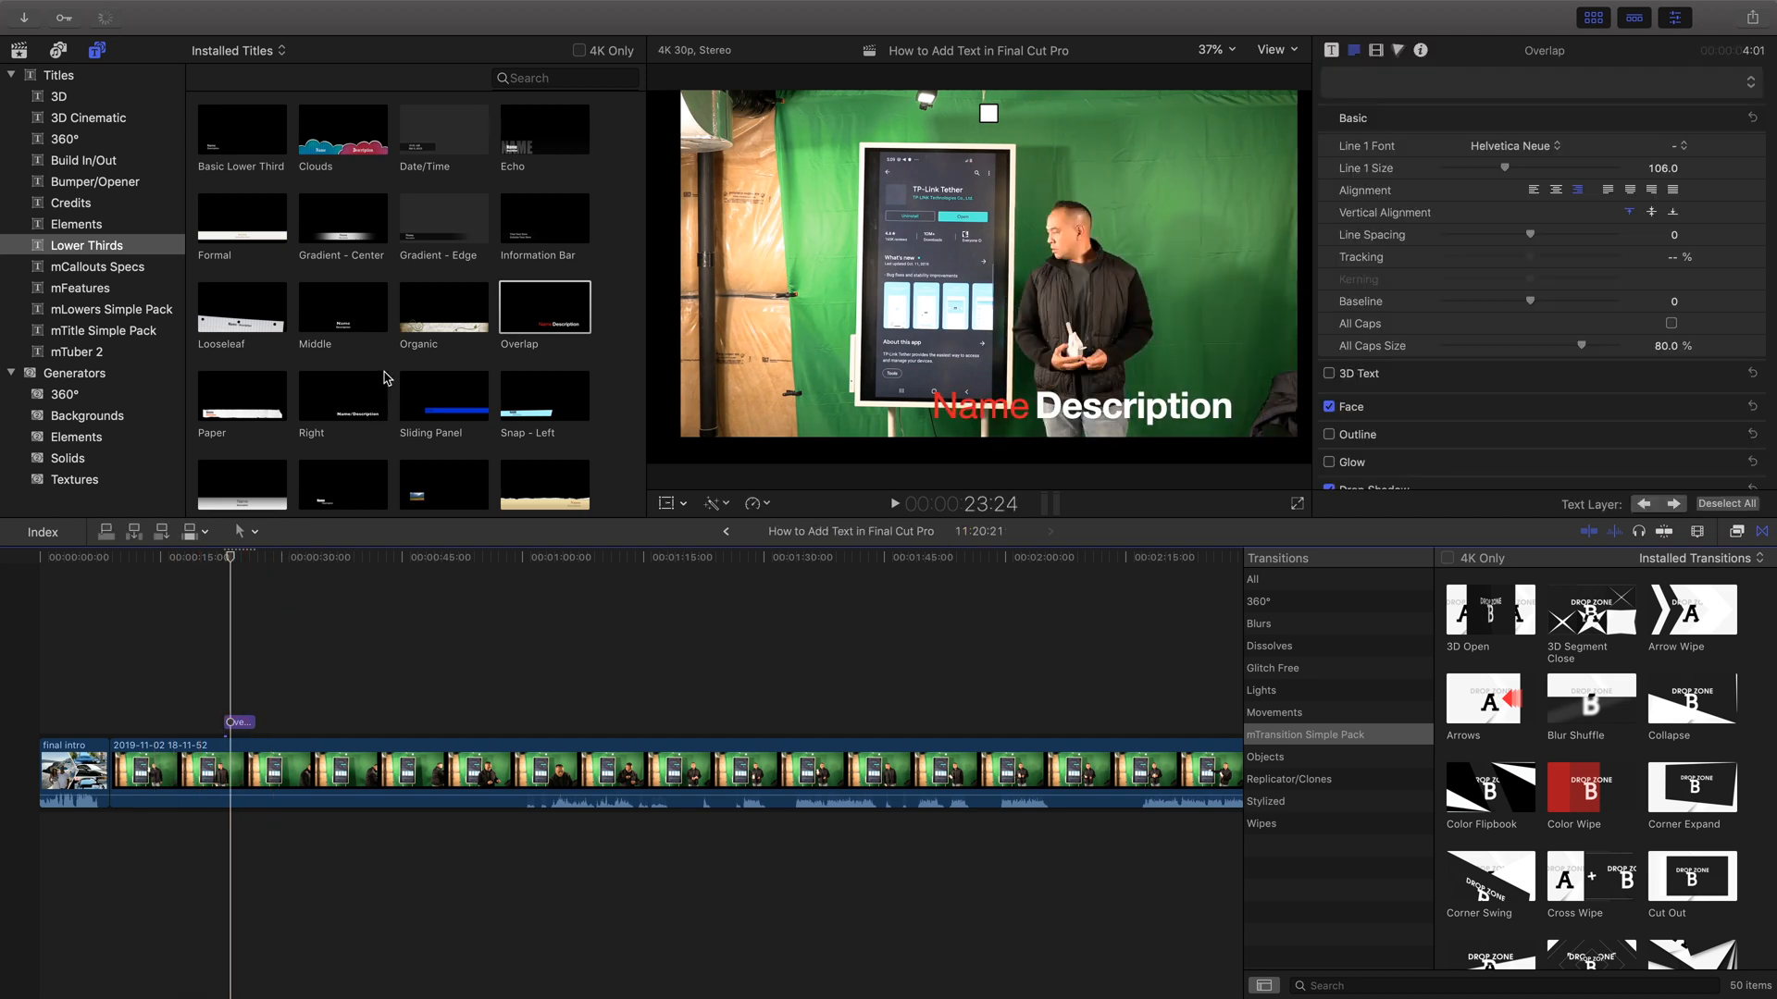
{"action": "left_click", "coordinate": [1015, 411]}
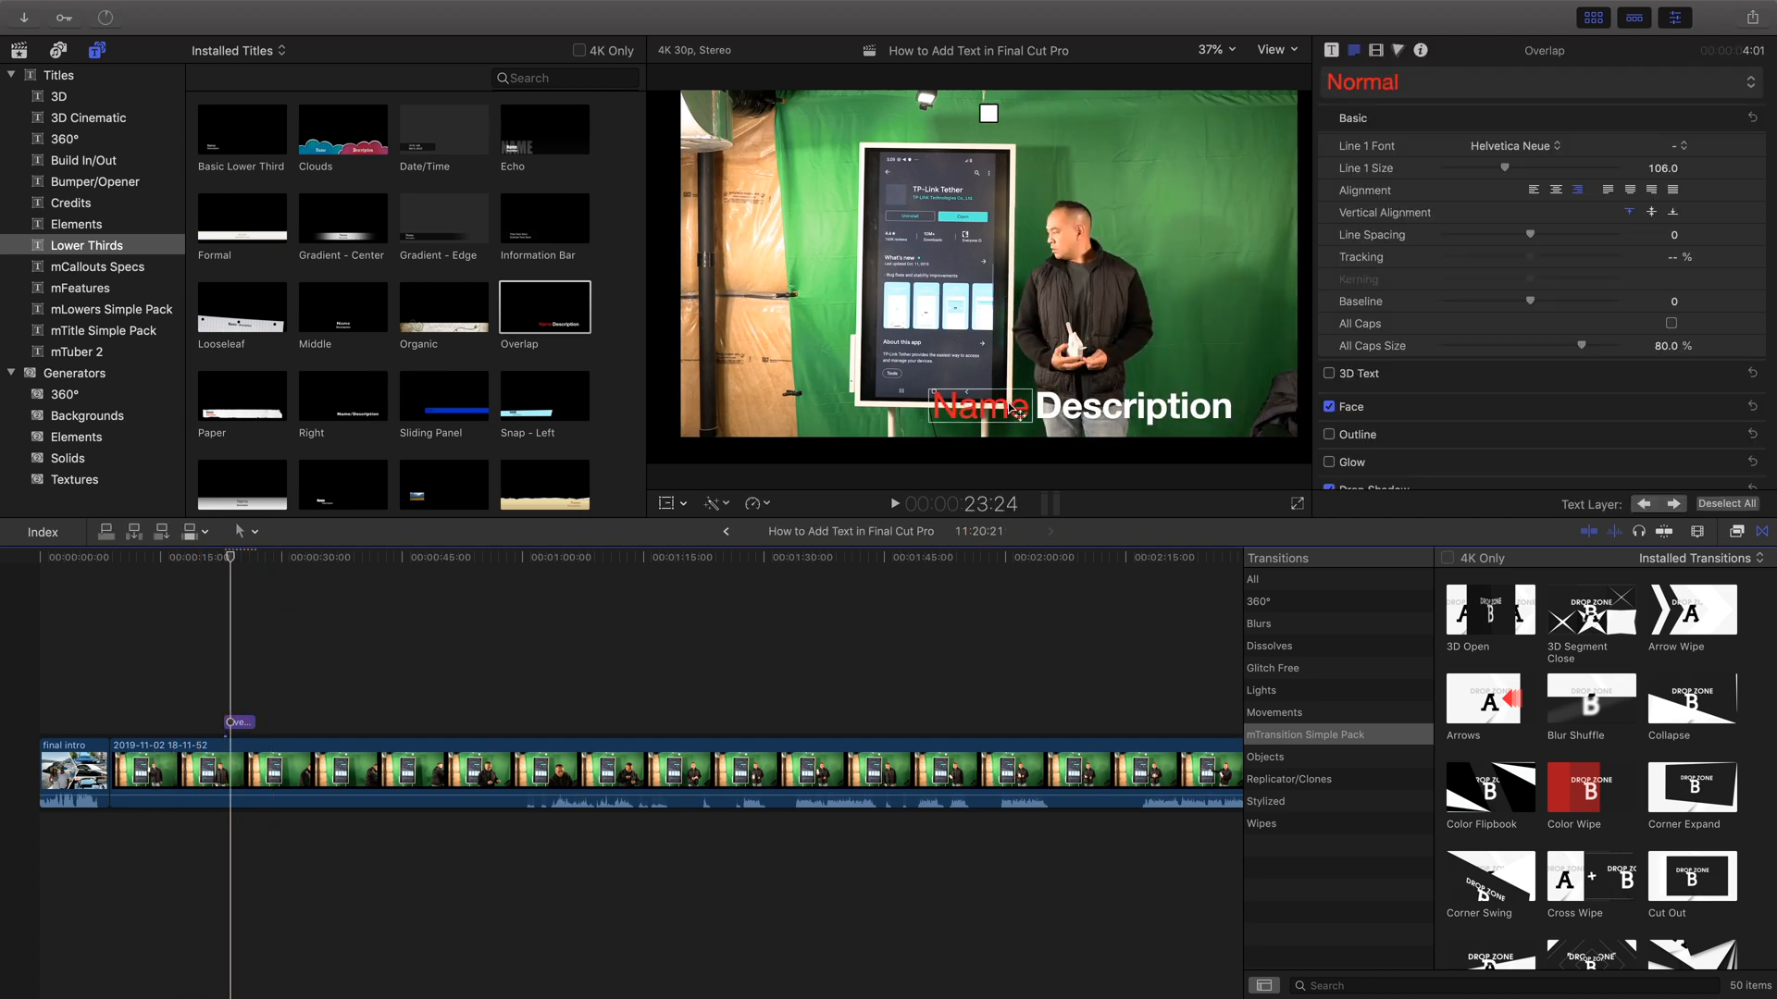
{"action": "double_click", "coordinate": [1015, 410]}
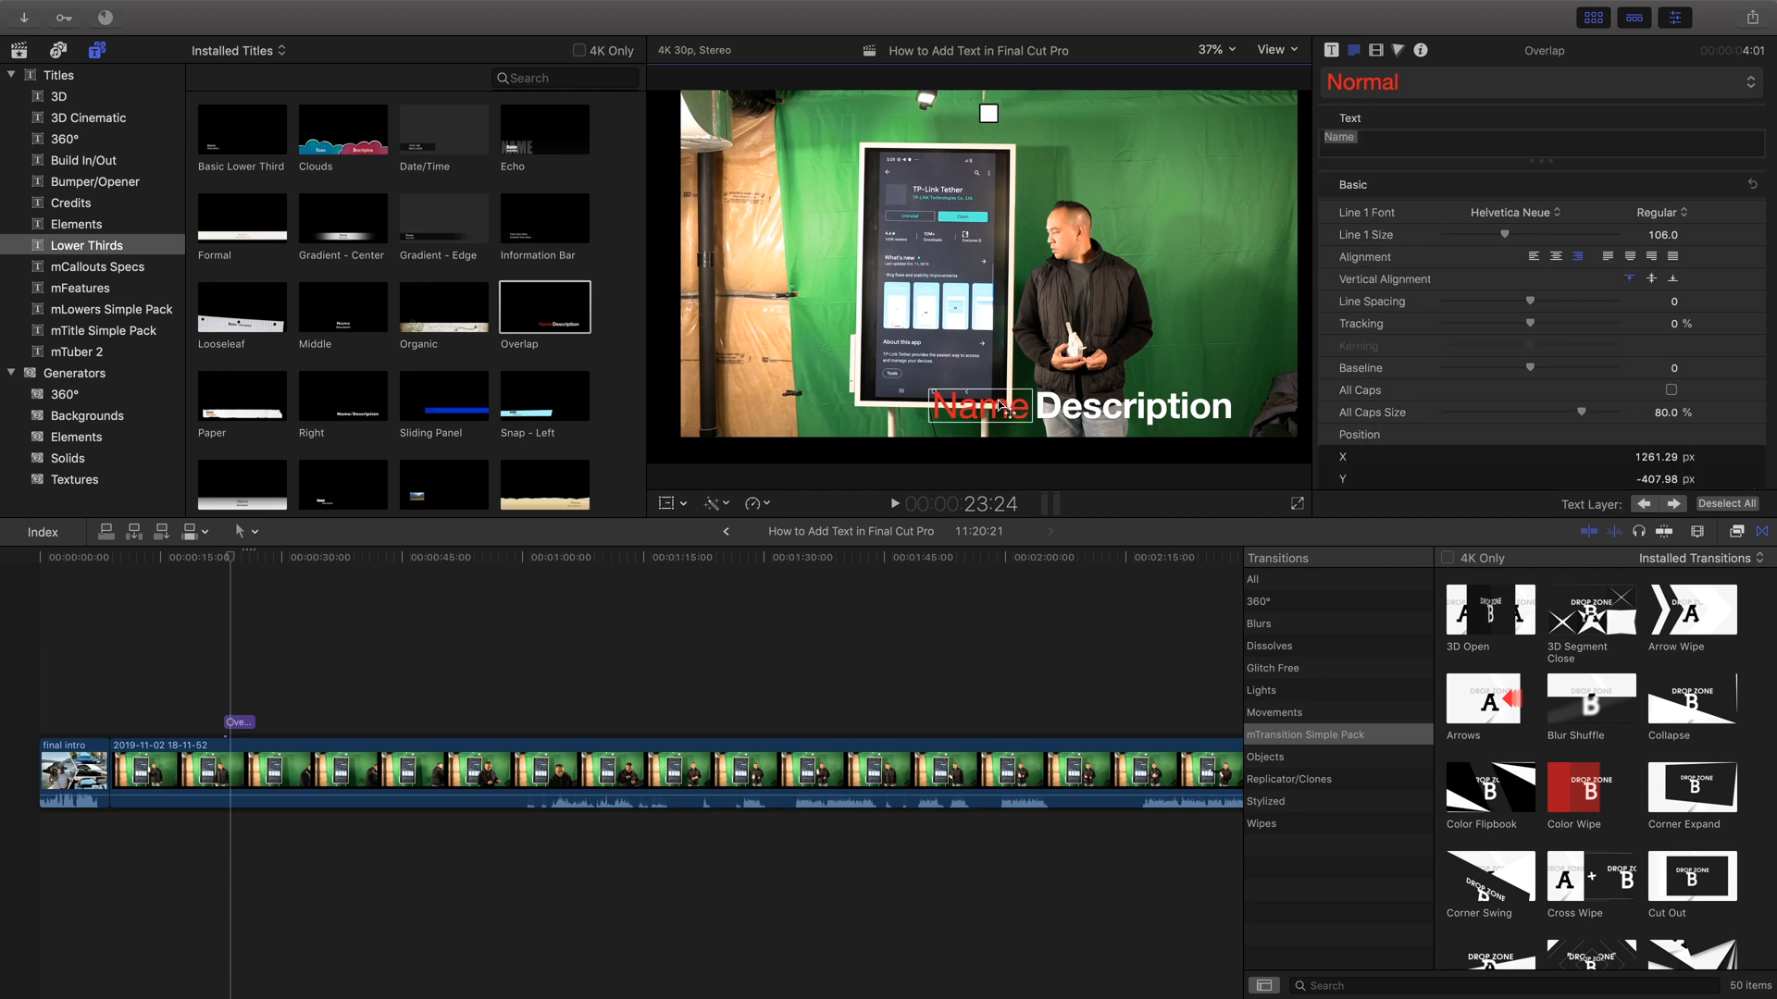
{"action": "double_click", "coordinate": [1002, 405]}
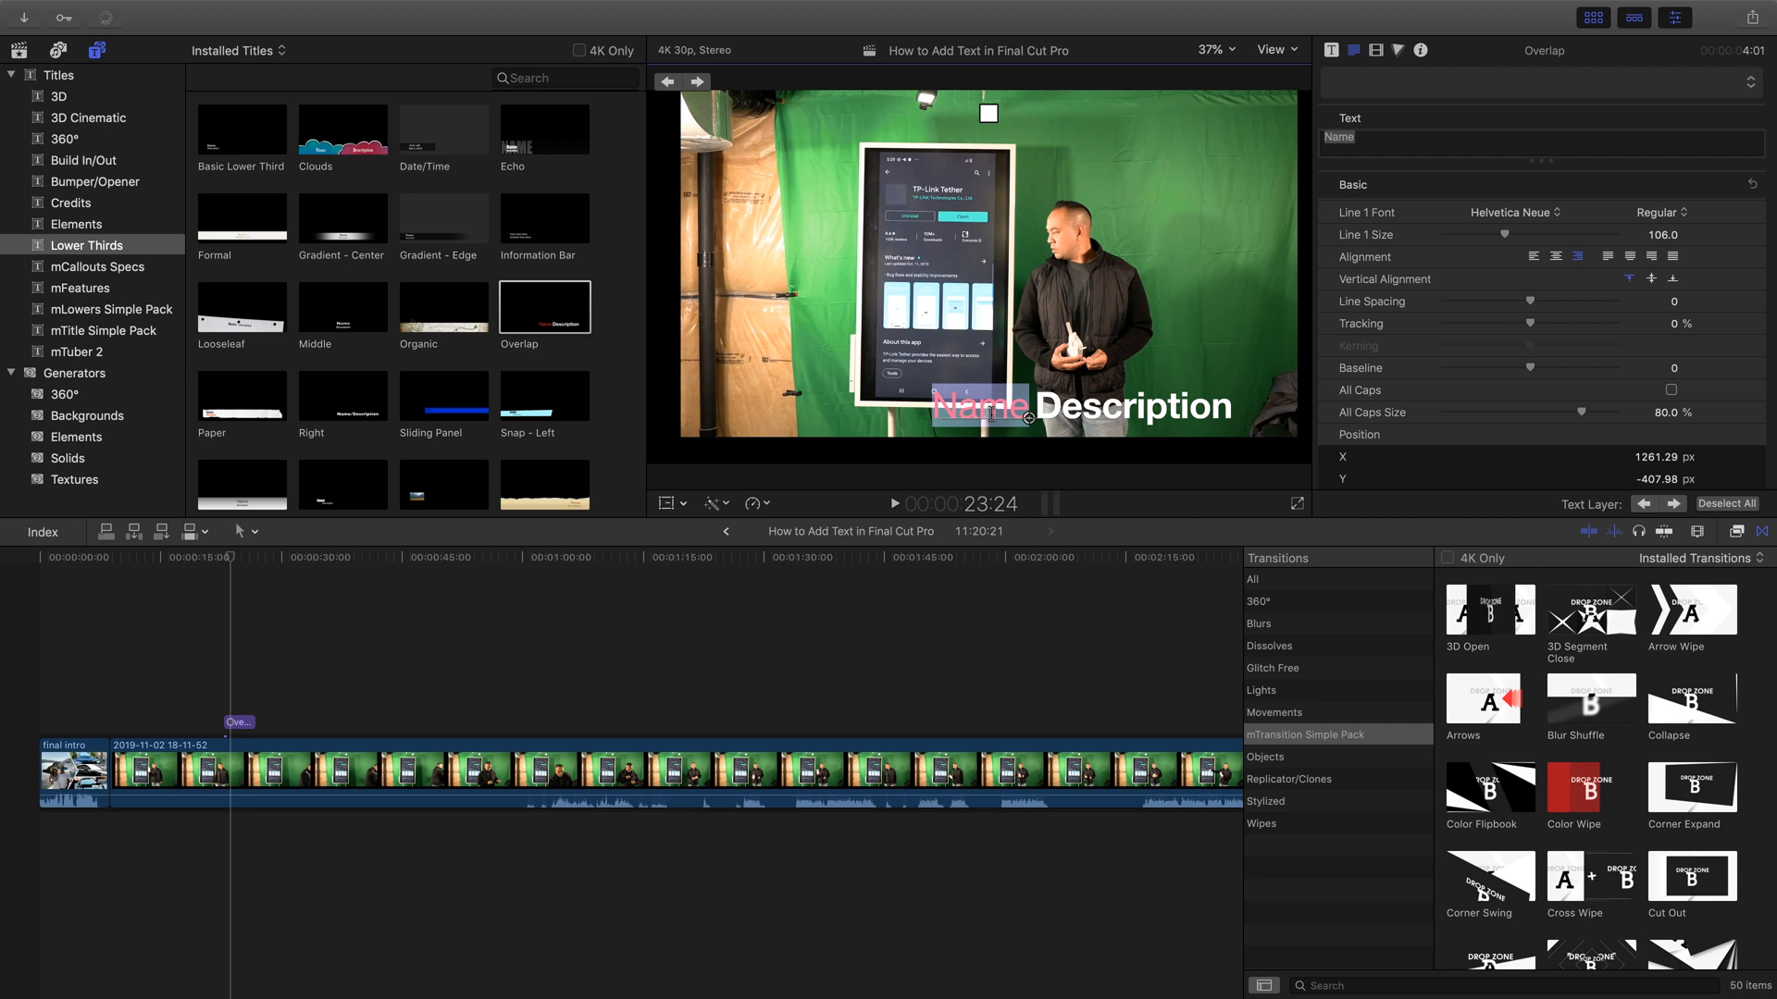
{"action": "type", "text": "E"}
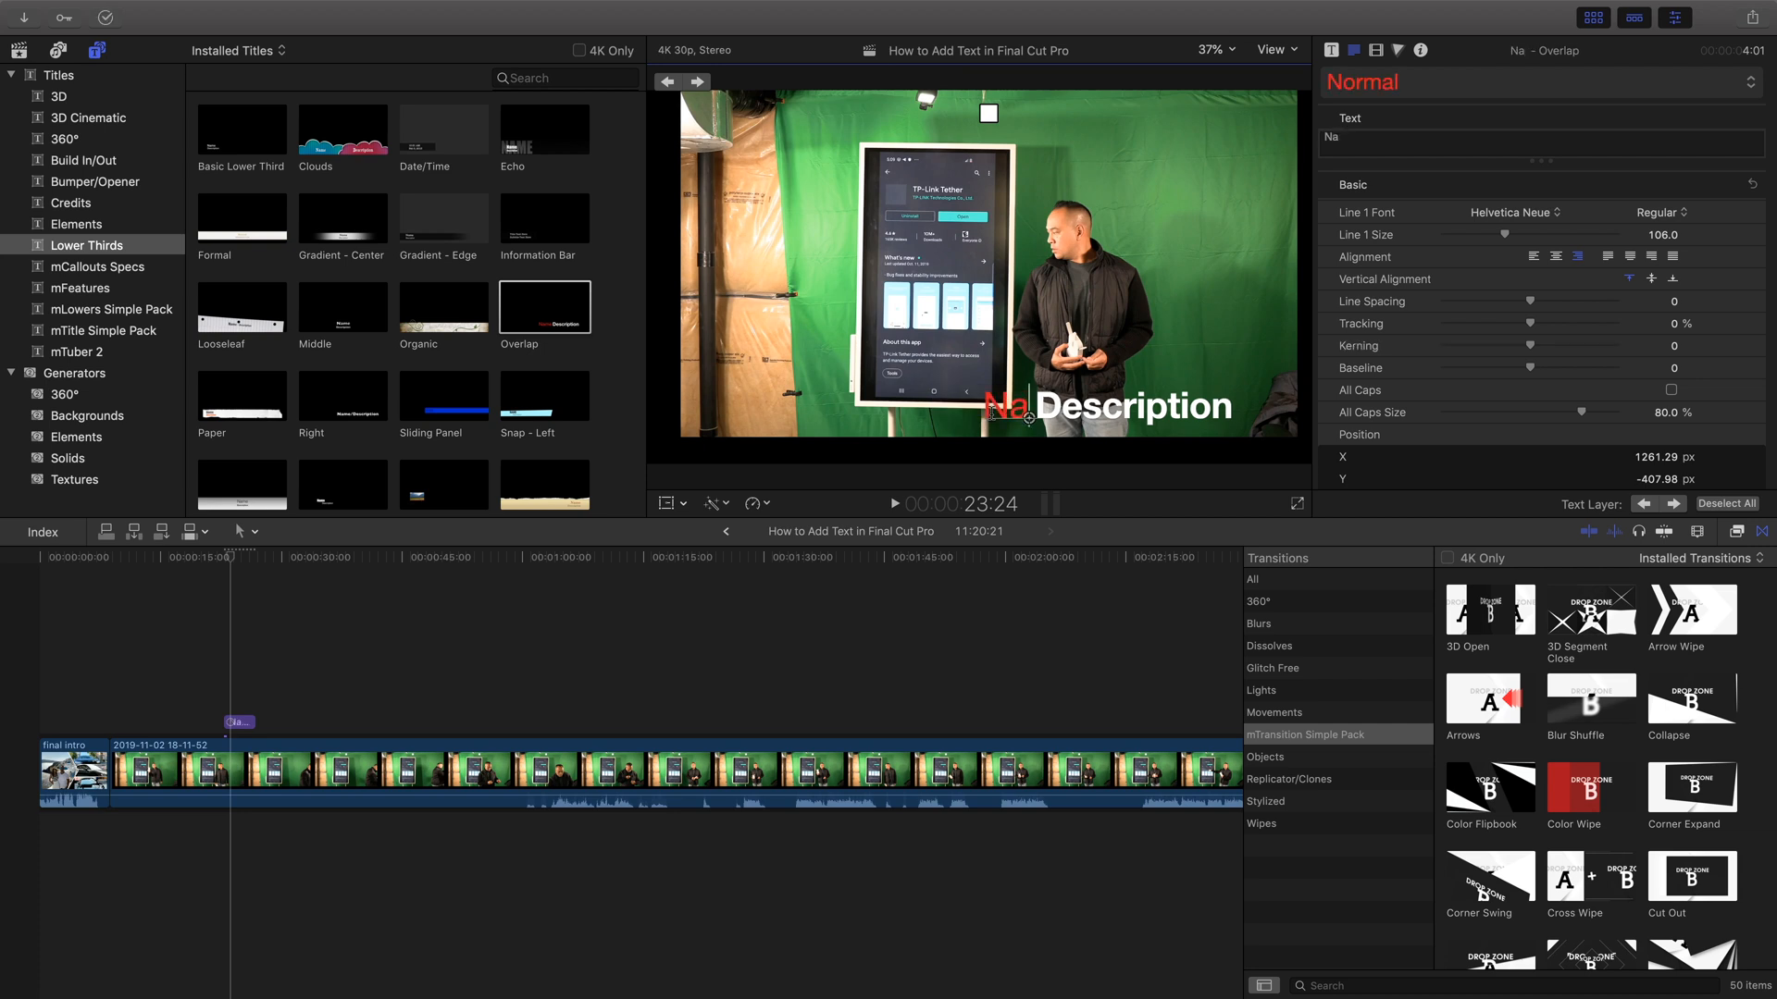
{"action": "key", "text": "BackSpace"}
{"action": "type", "text": "ROn"}
{"action": "key", "text": "BackSpace"}
{"action": "key", "text": "BackSpace"}
{"action": "type", "text": "on"}
Step: Replace the Description text with "Youtube Channel" and set the Line 2 size to 84
{"action": "double_click", "coordinate": [1077, 405]}
{"action": "double_click", "coordinate": [1074, 405]}
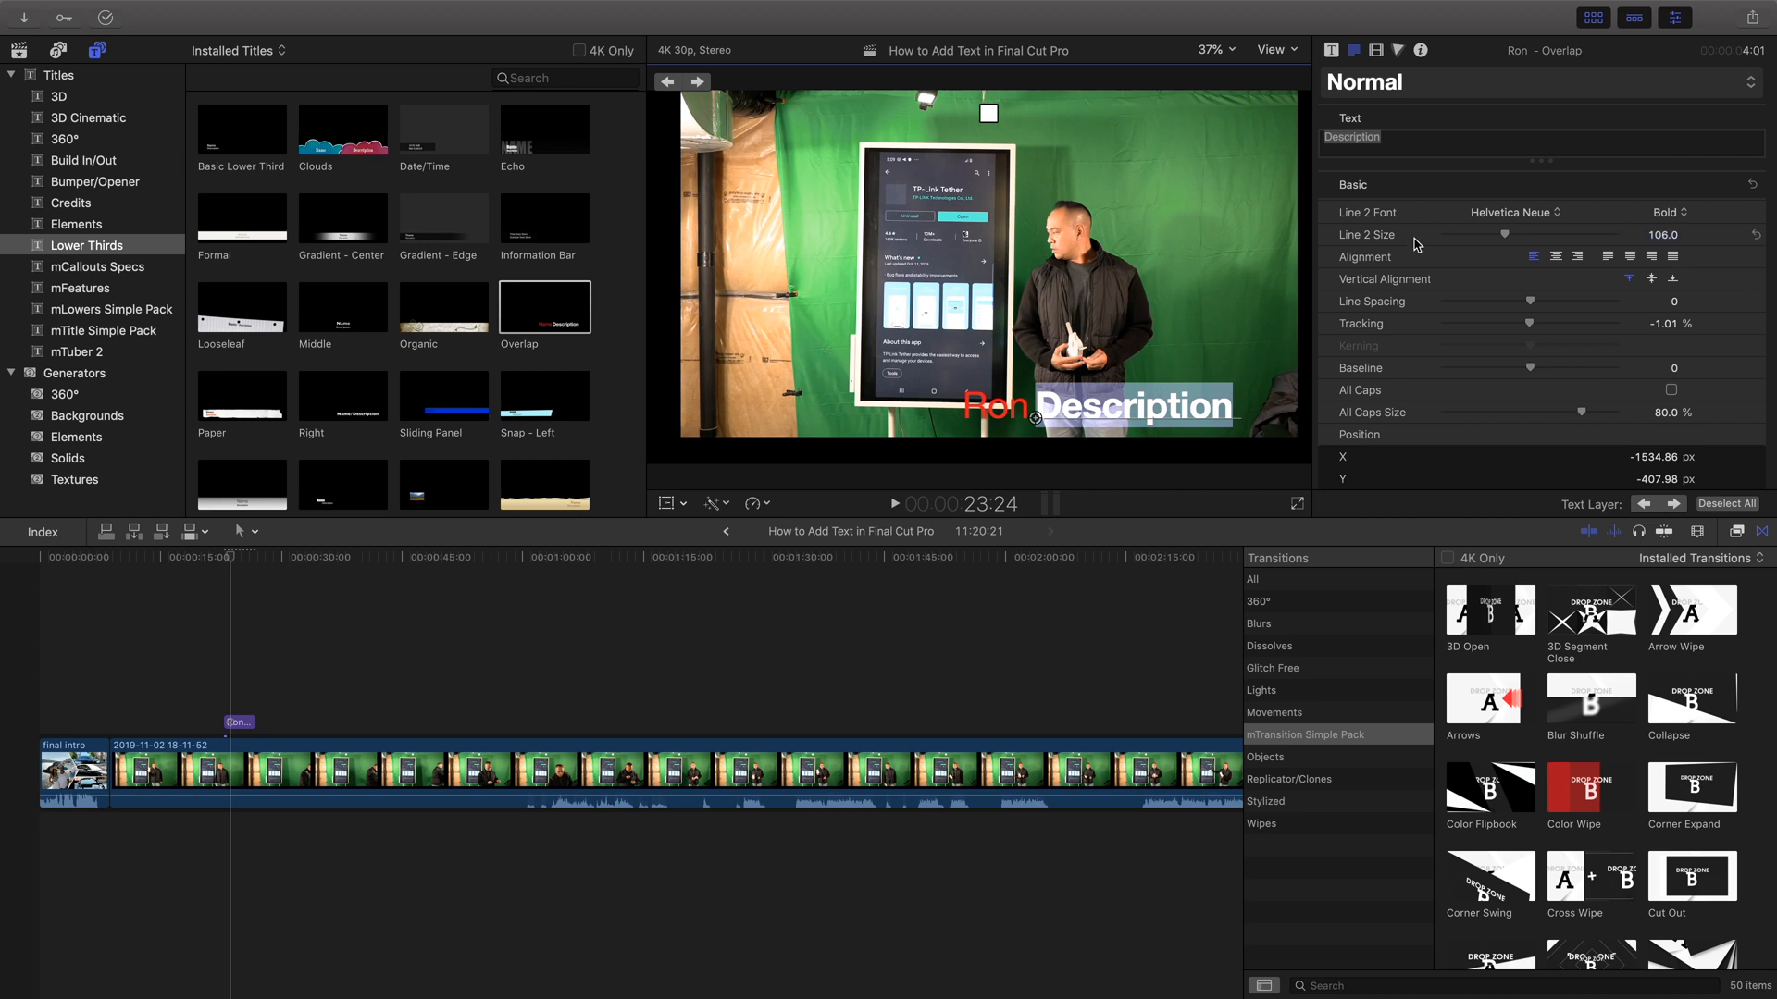
{"action": "left_click", "coordinate": [1356, 129]}
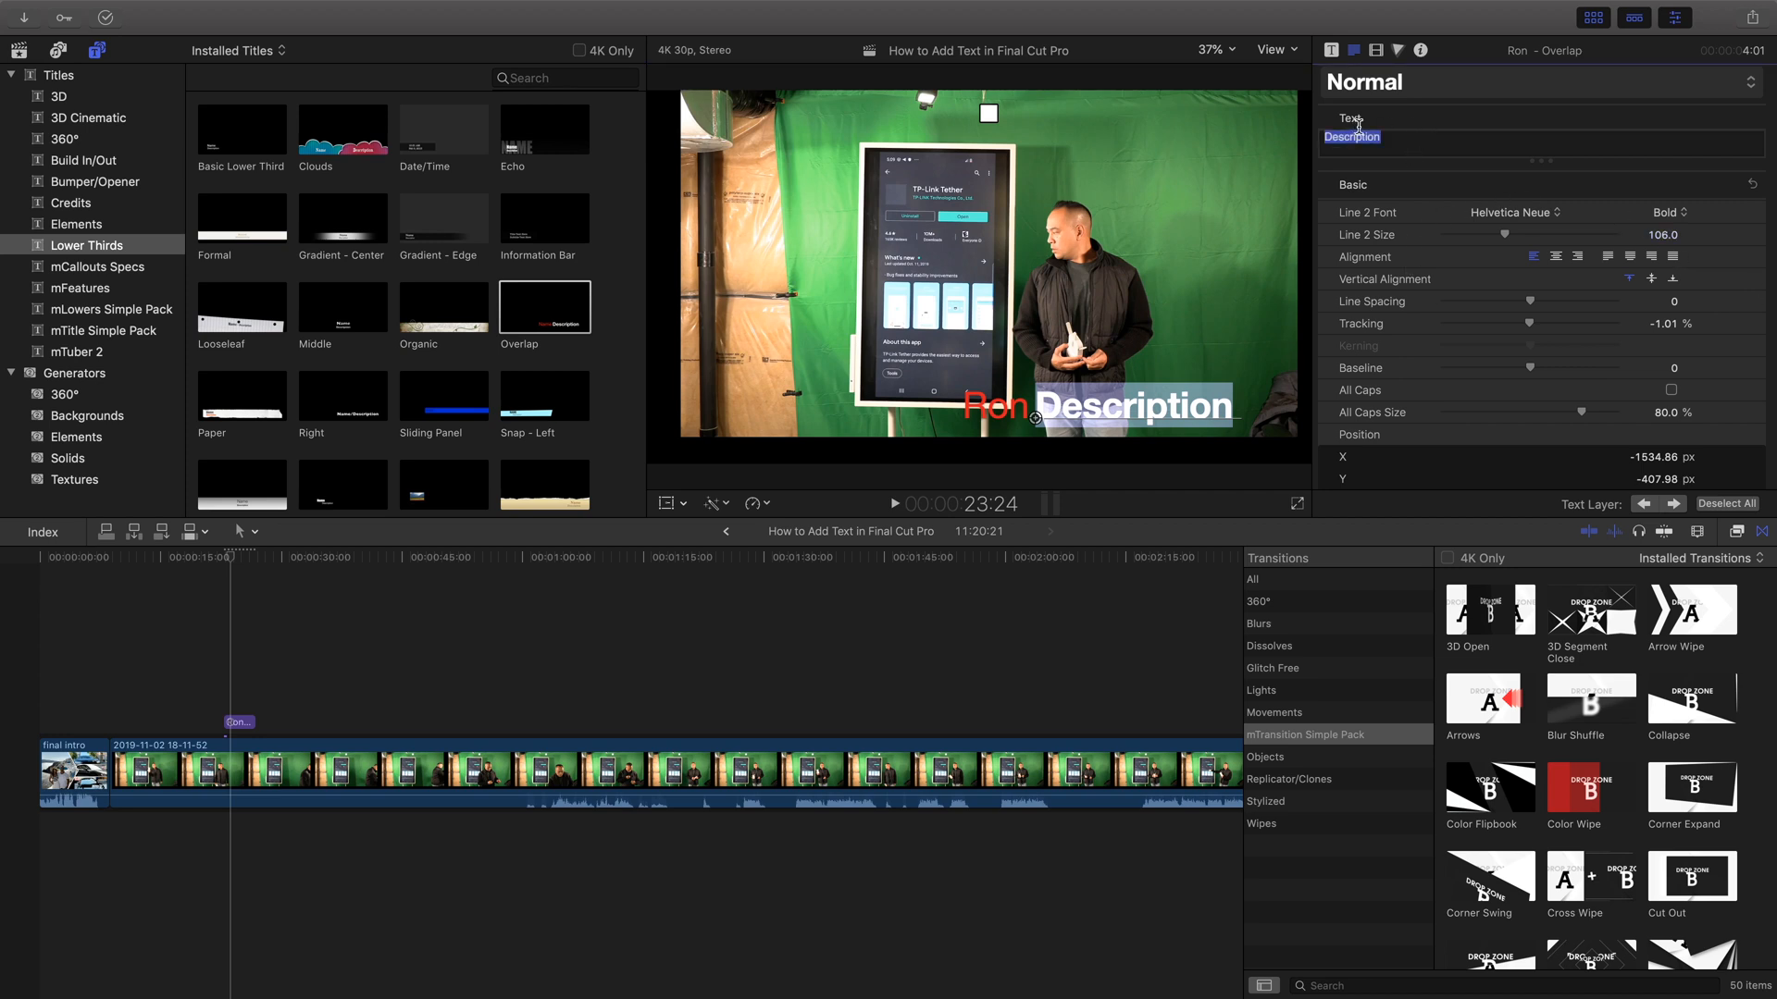
{"action": "type", "text": "Youtube"}
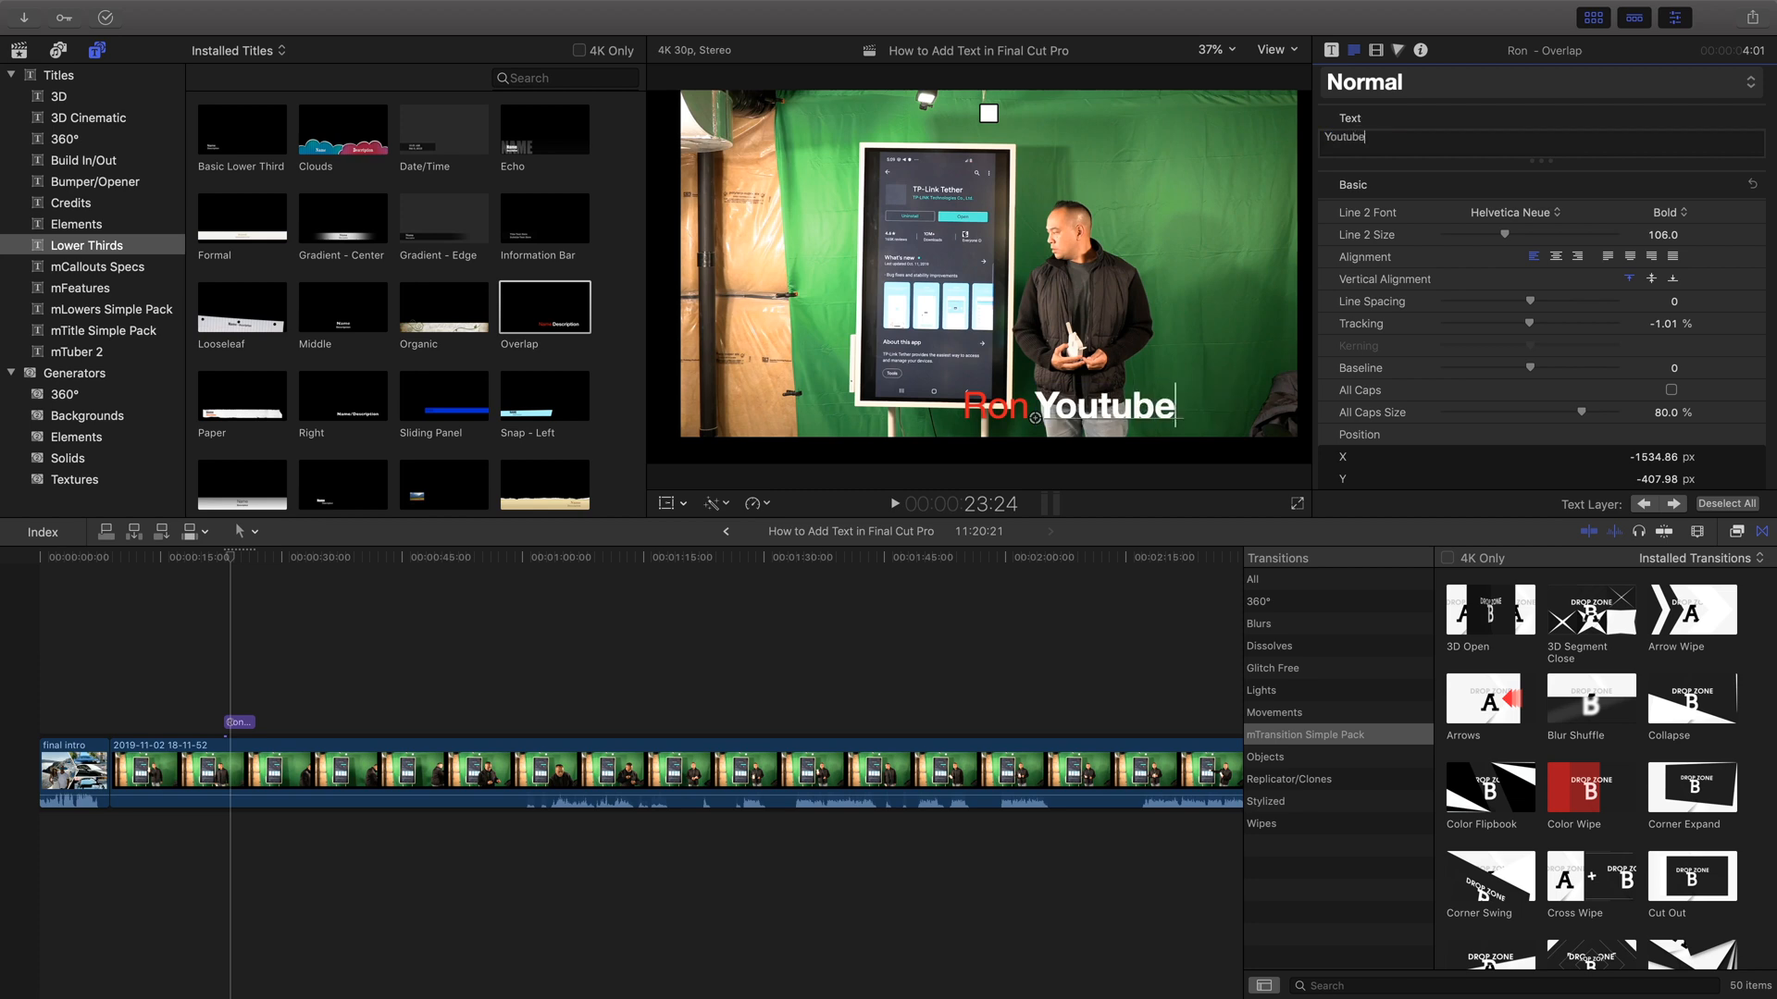
{"action": "type", "text": " Channel"}
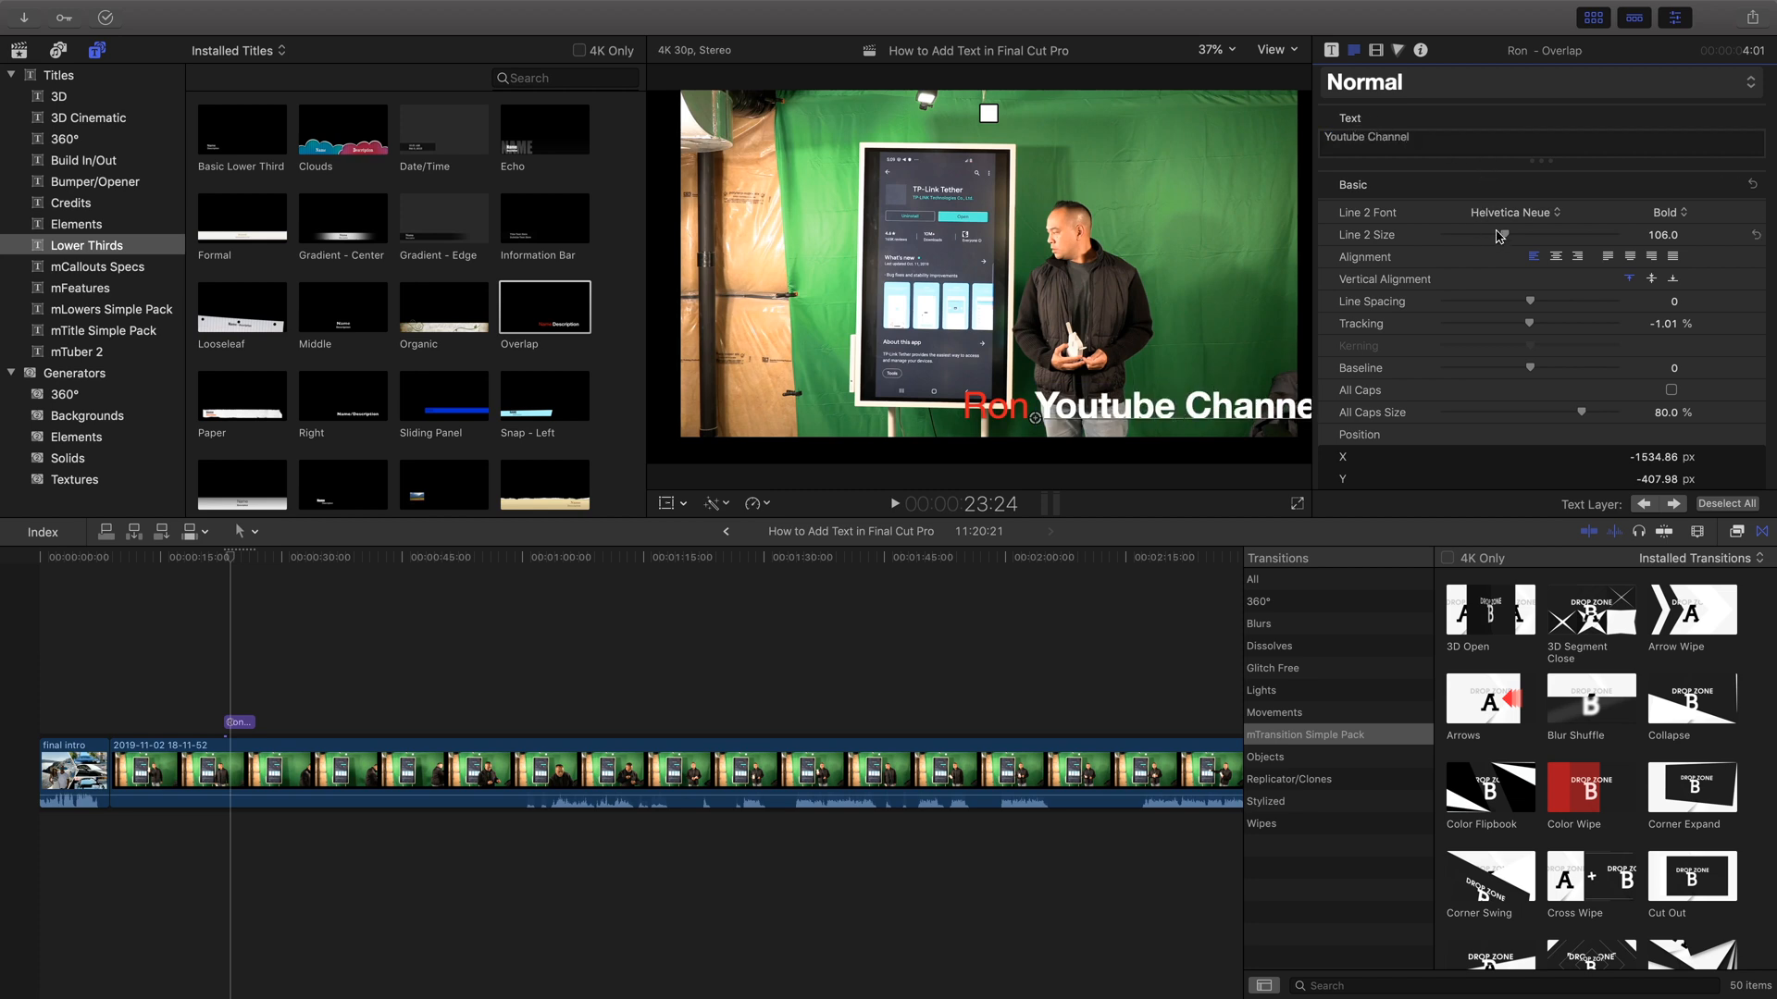
{"action": "left_click_drag", "start_coordinate": [1503, 239], "coordinate": [1490, 242]}
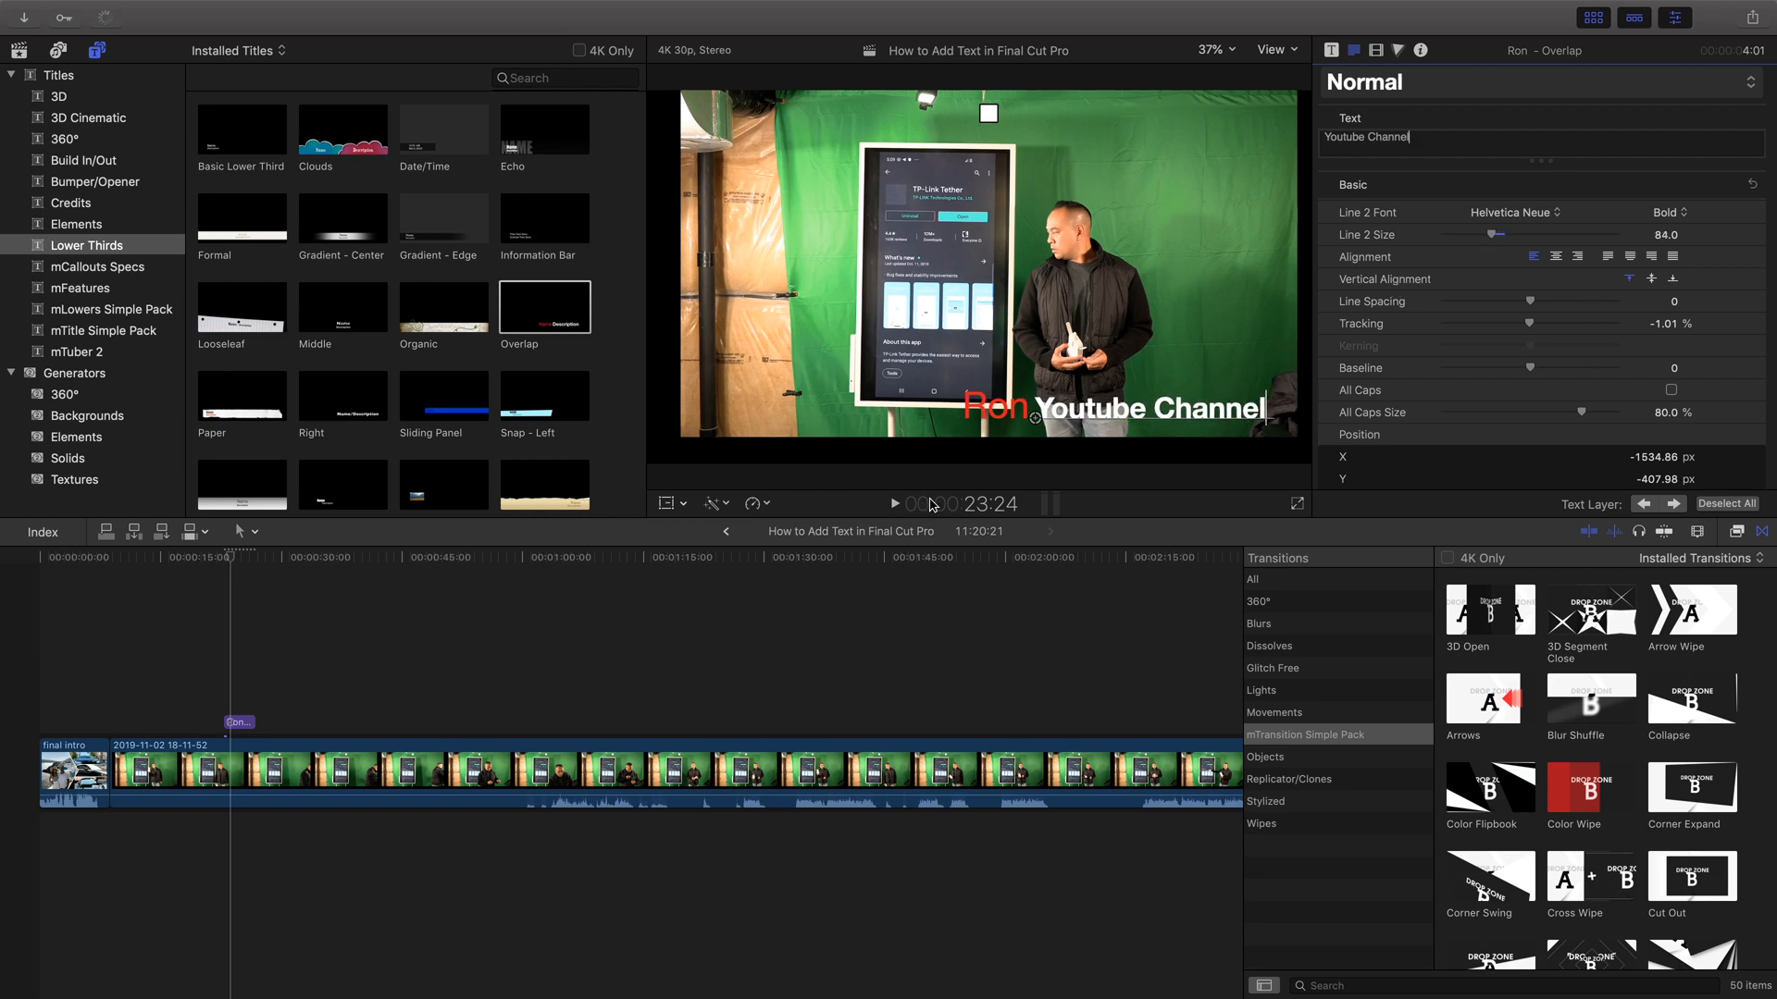
Step: Set the name line's size to 98, try center and left alignment, and return it to right alignment
{"action": "left_click", "coordinate": [996, 414]}
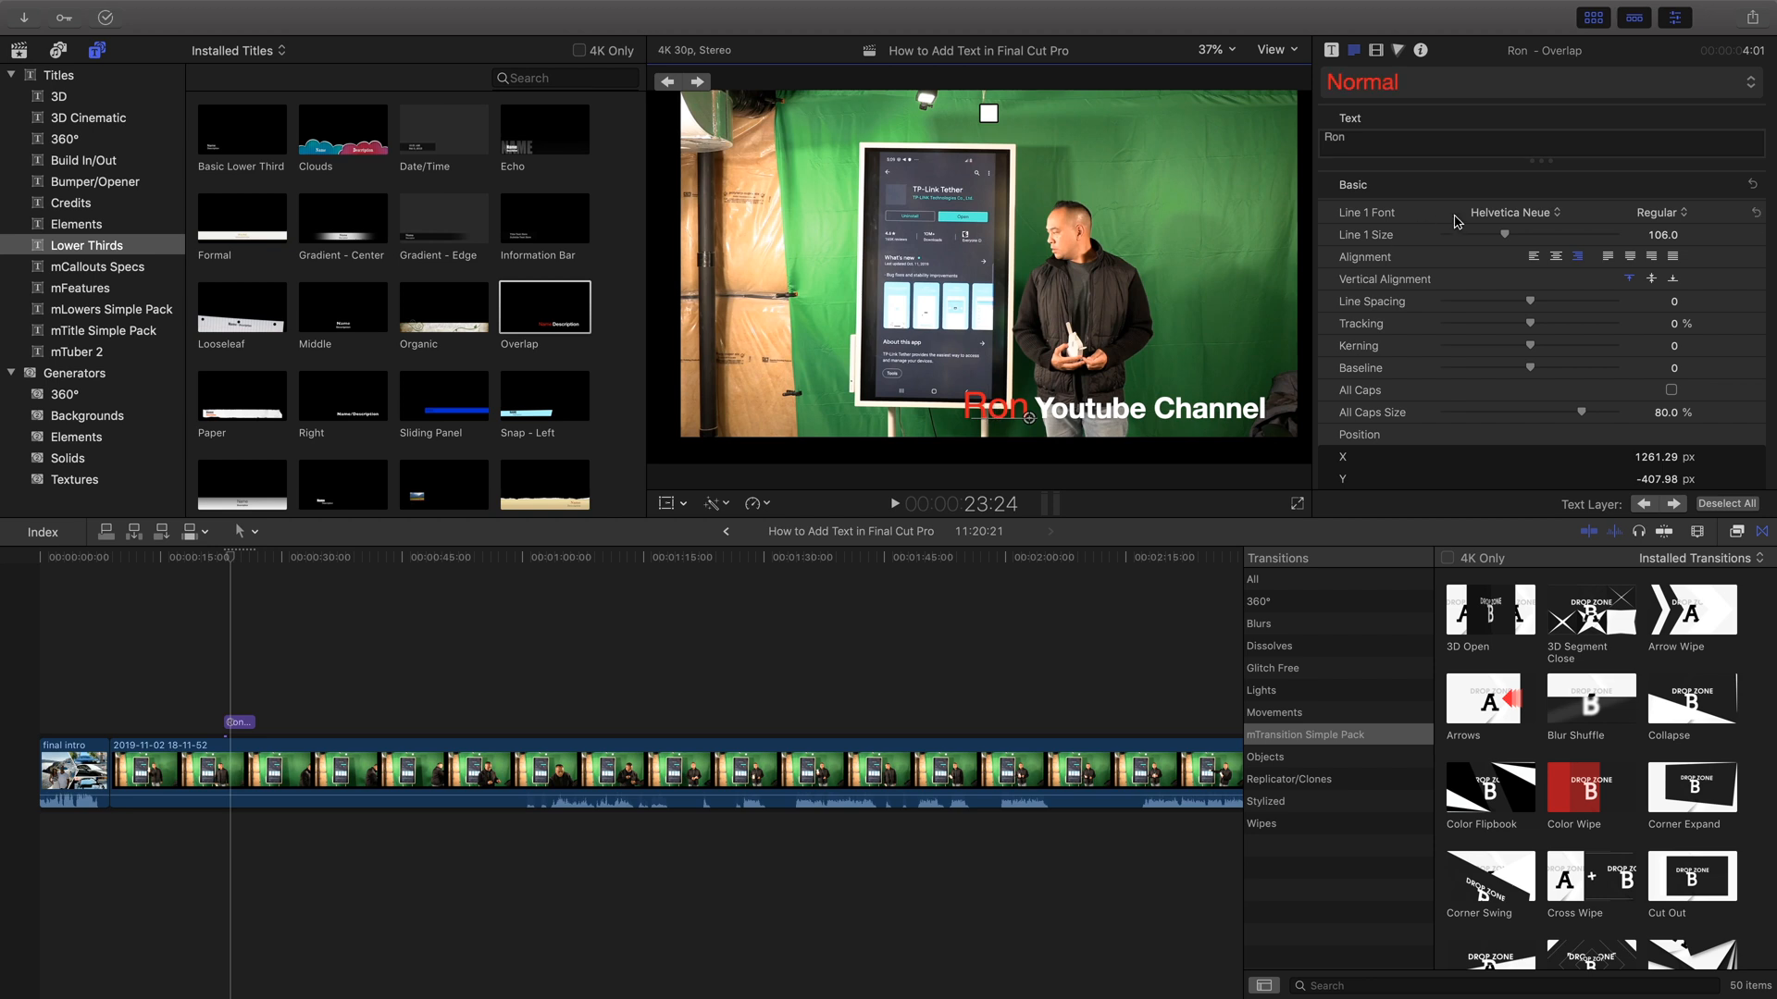
{"action": "left_click_drag", "start_coordinate": [1503, 239], "coordinate": [1500, 241]}
{"action": "left_click", "coordinate": [1559, 260]}
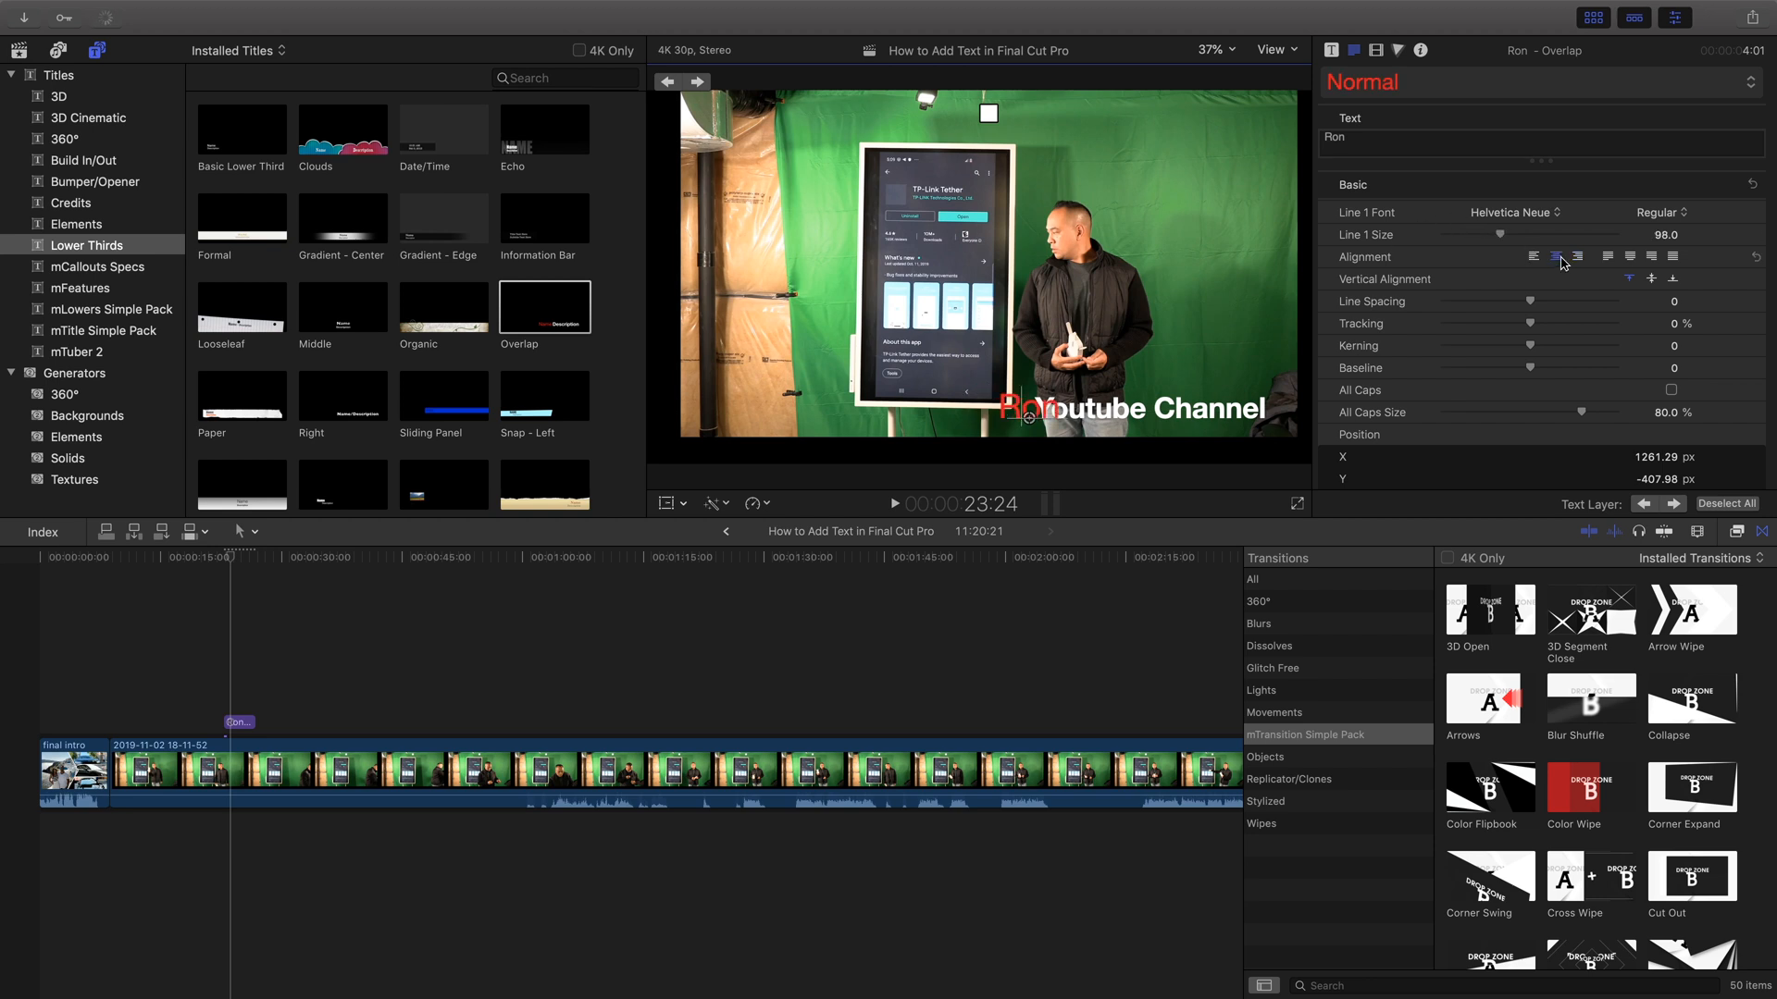
{"action": "left_click", "coordinate": [1538, 258]}
{"action": "left_click", "coordinate": [1558, 259]}
{"action": "left_click", "coordinate": [1577, 257]}
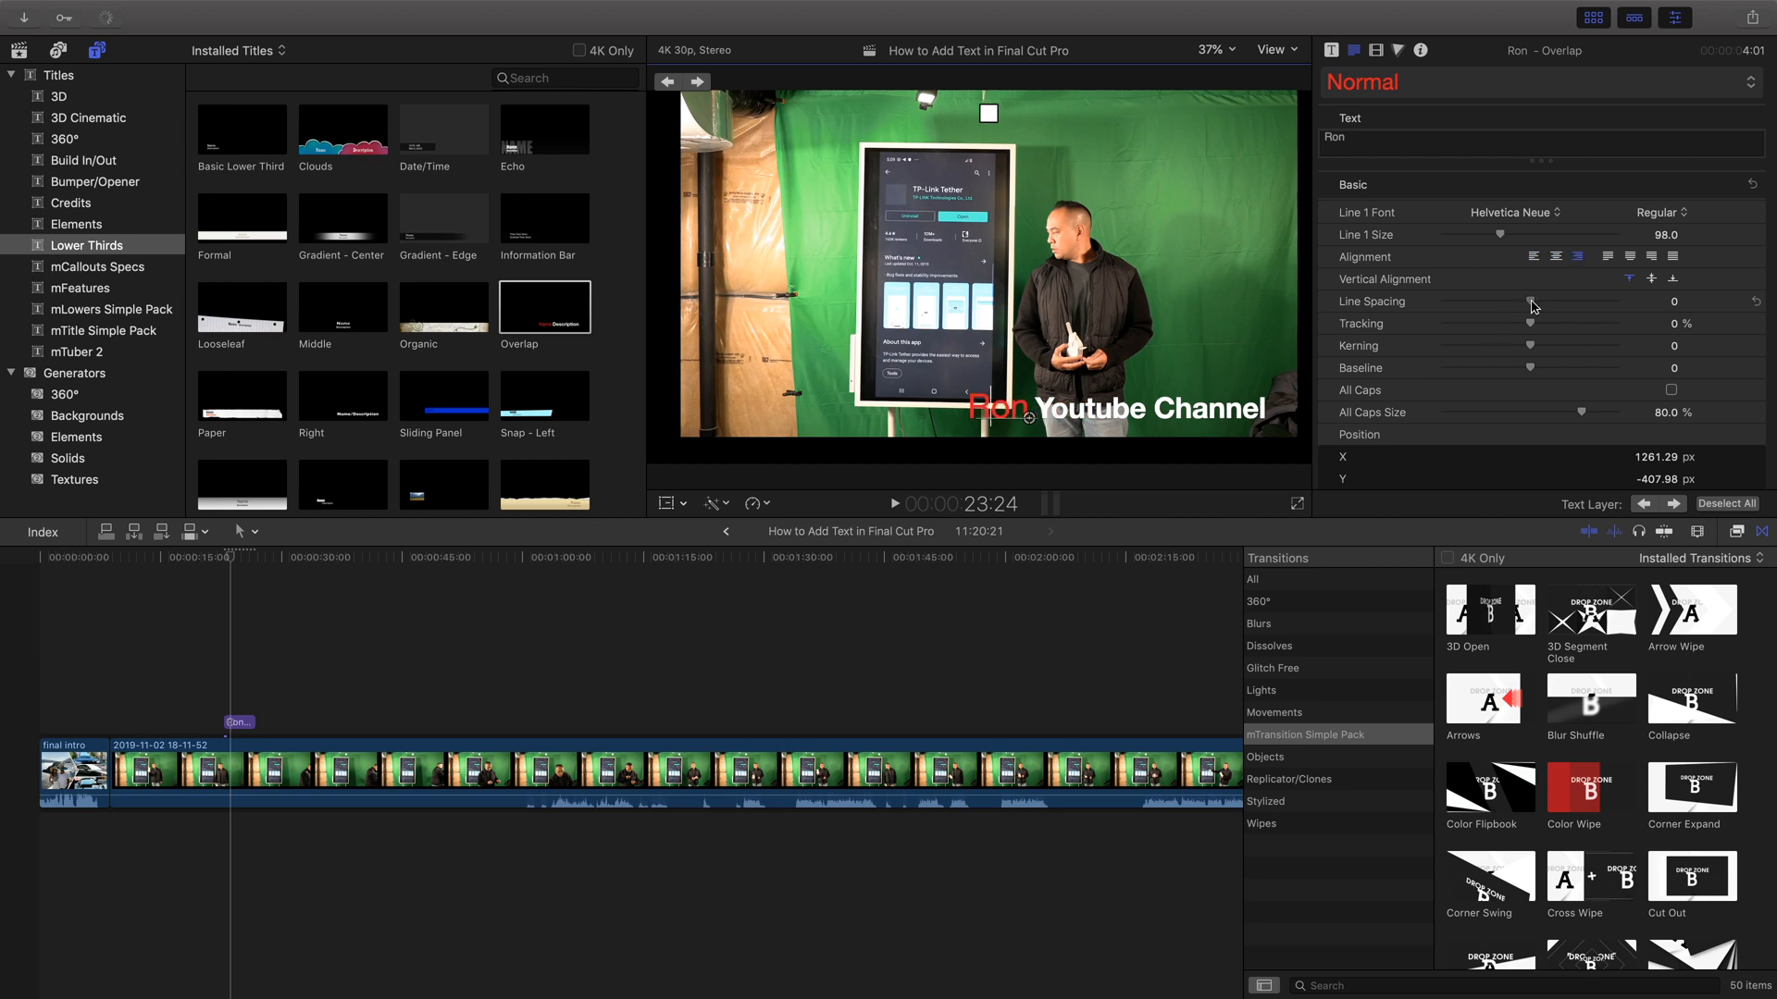
{"action": "mouse_move", "coordinate": [1541, 305]}
{"action": "left_mouse_down"}
{"action": "mouse_move", "coordinate": [1548, 324]}
{"action": "mouse_move", "coordinate": [1528, 329]}
{"action": "left_mouse_up"}
Step: Position the playhead on the timeline shortly before the Overlap title
{"action": "left_click", "coordinate": [212, 622]}
{"action": "left_click", "coordinate": [225, 628]}
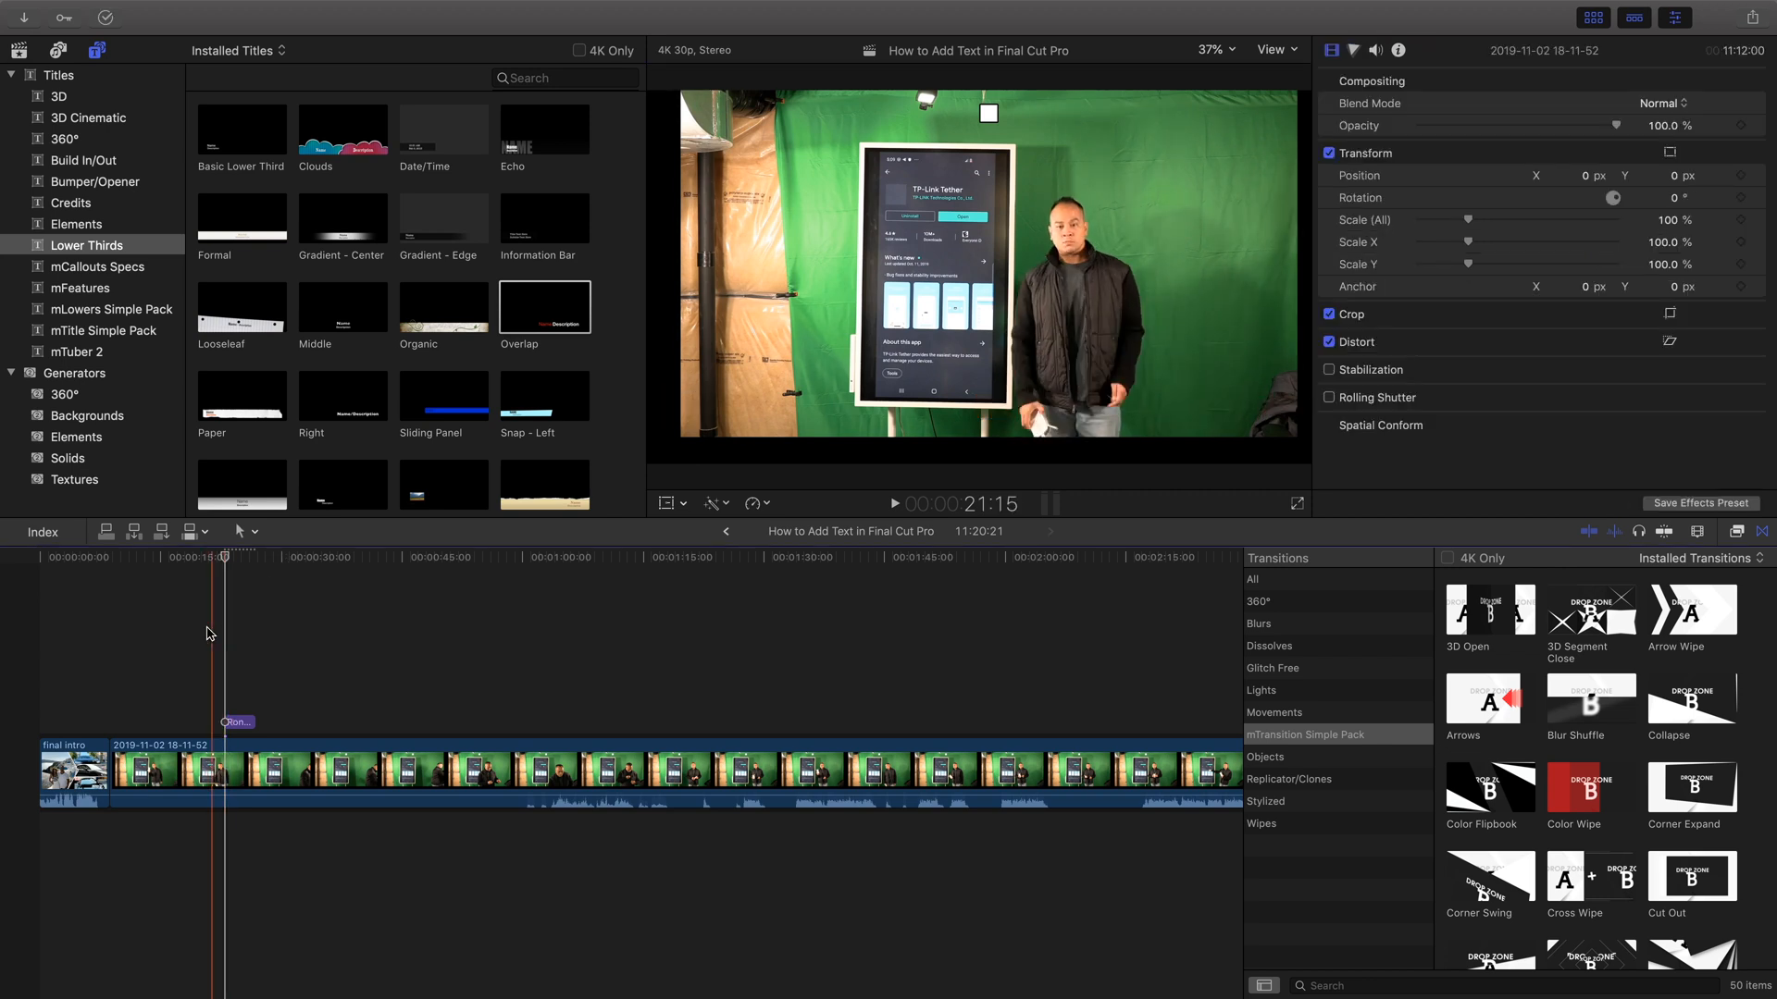
{"action": "left_click", "coordinate": [206, 631]}
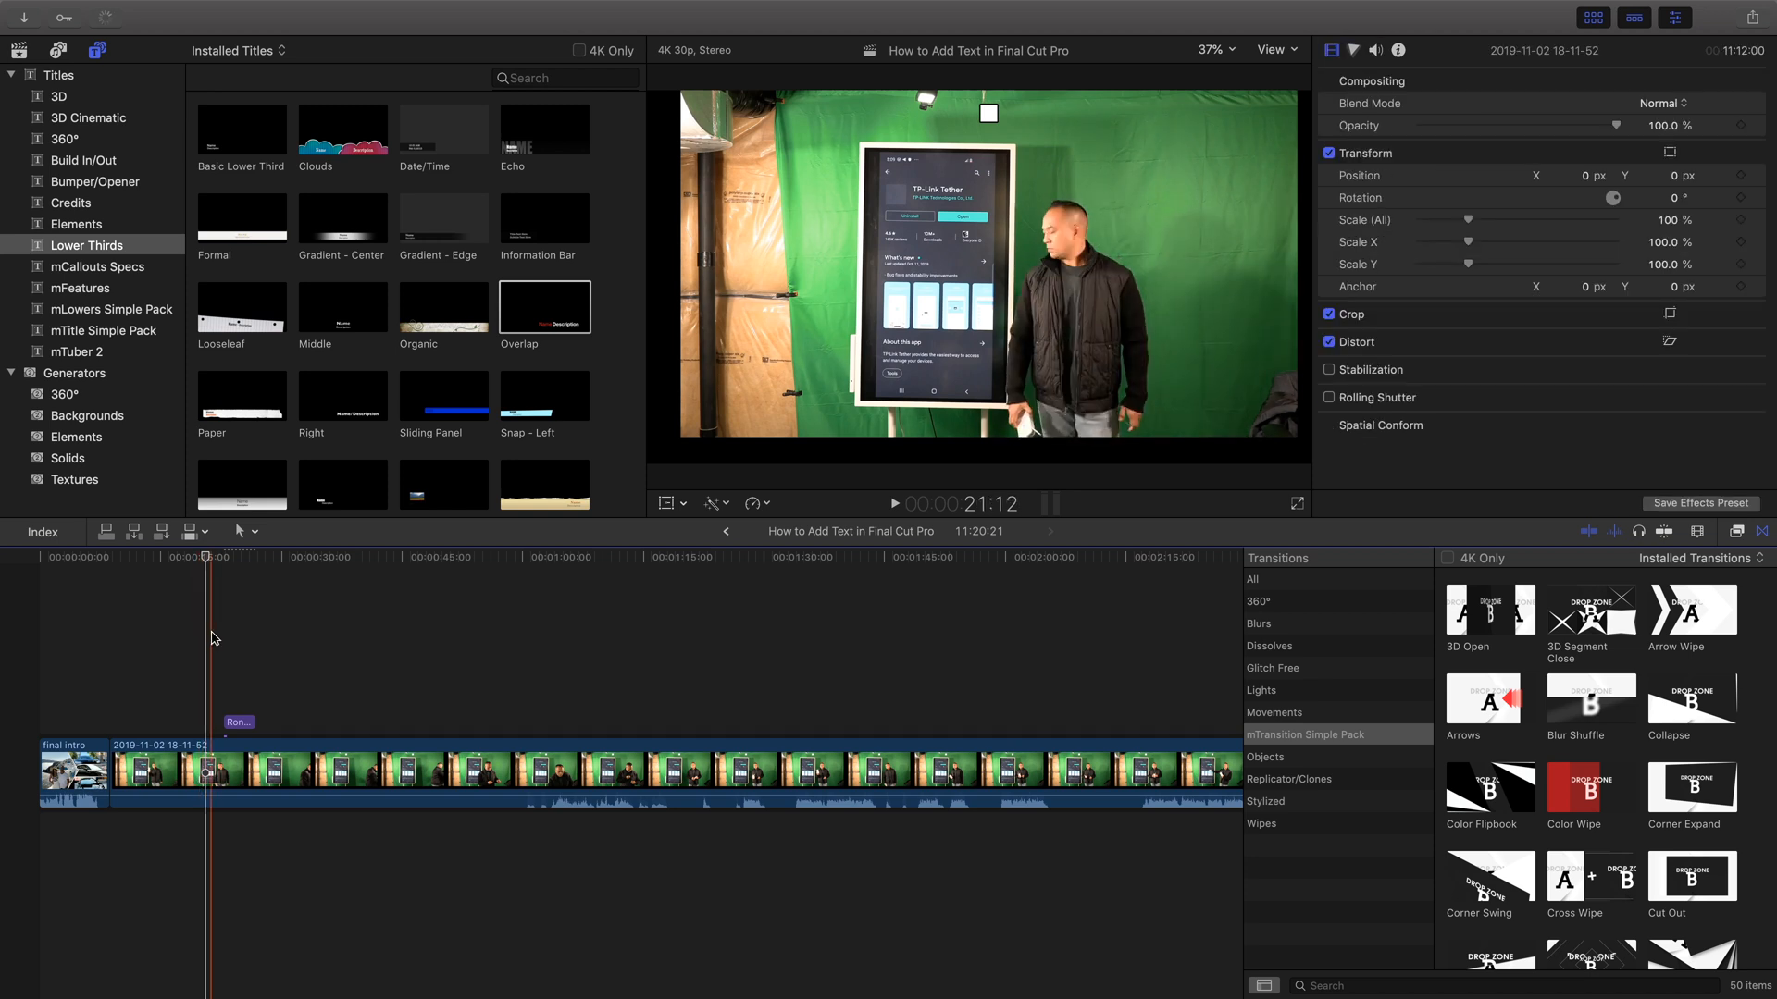
{"action": "left_click", "coordinate": [212, 638]}
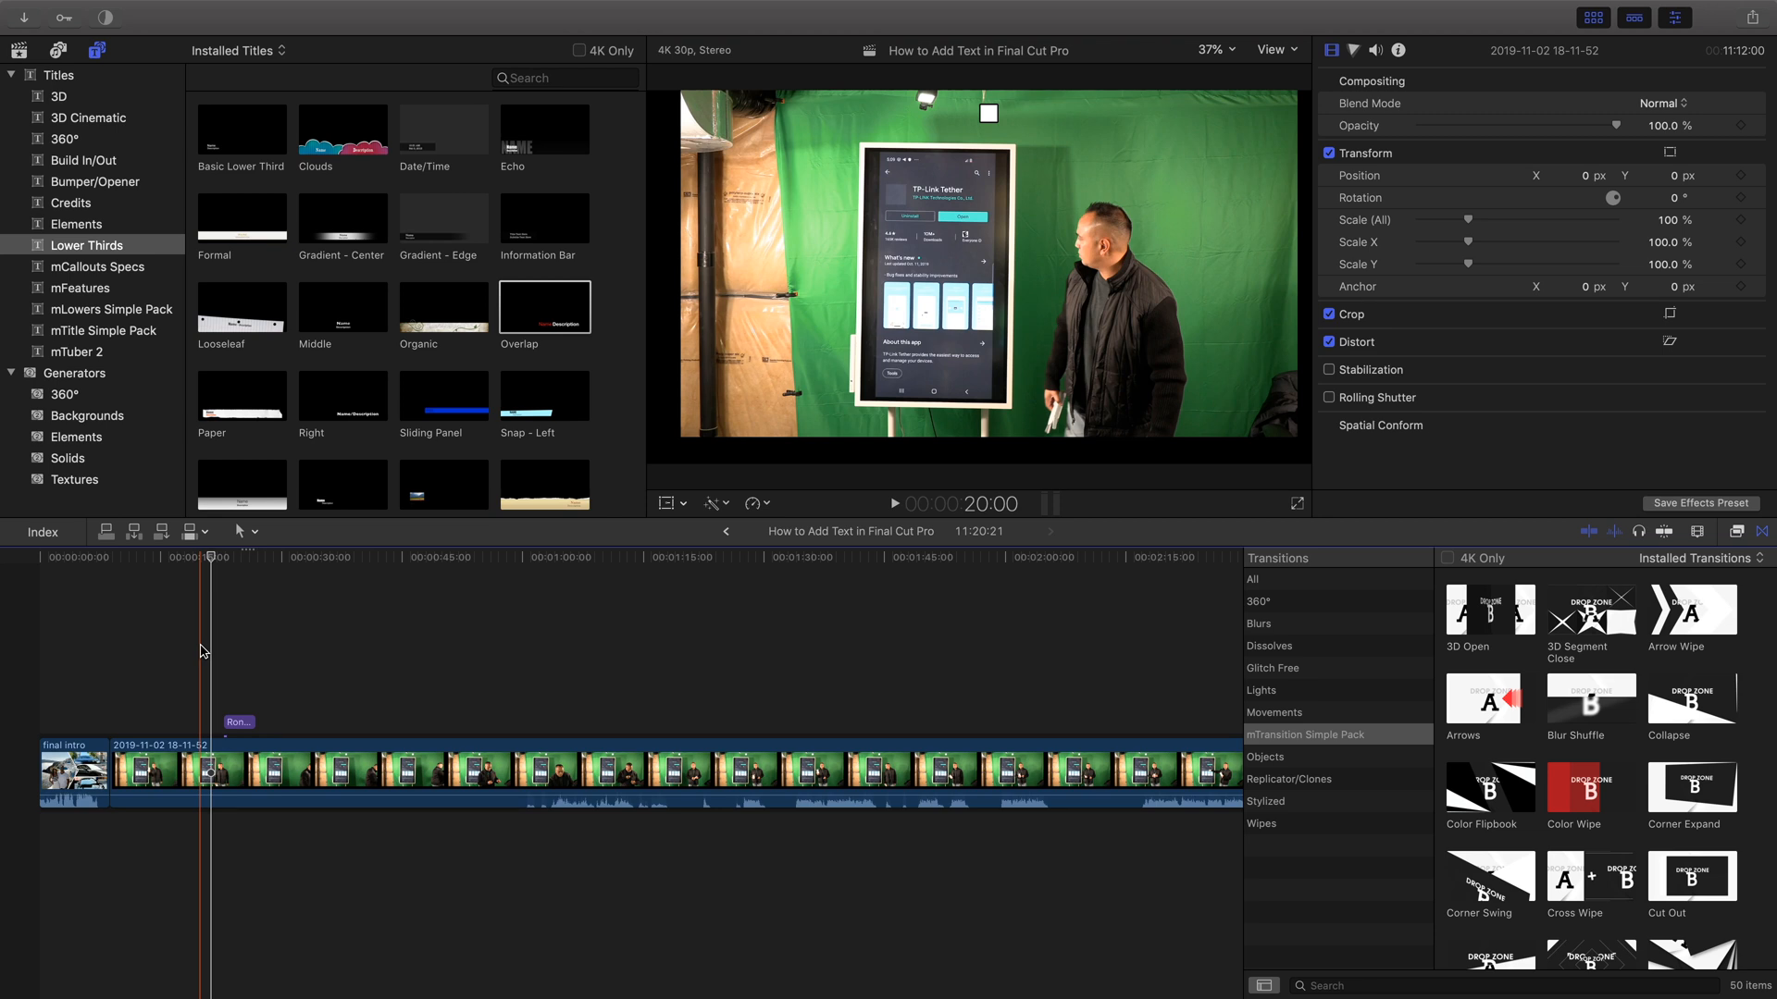
Step: Jump the playhead back to the start of the main clip, and forward through the Overlap title's start and end
{"action": "left_click", "coordinate": [149, 647]}
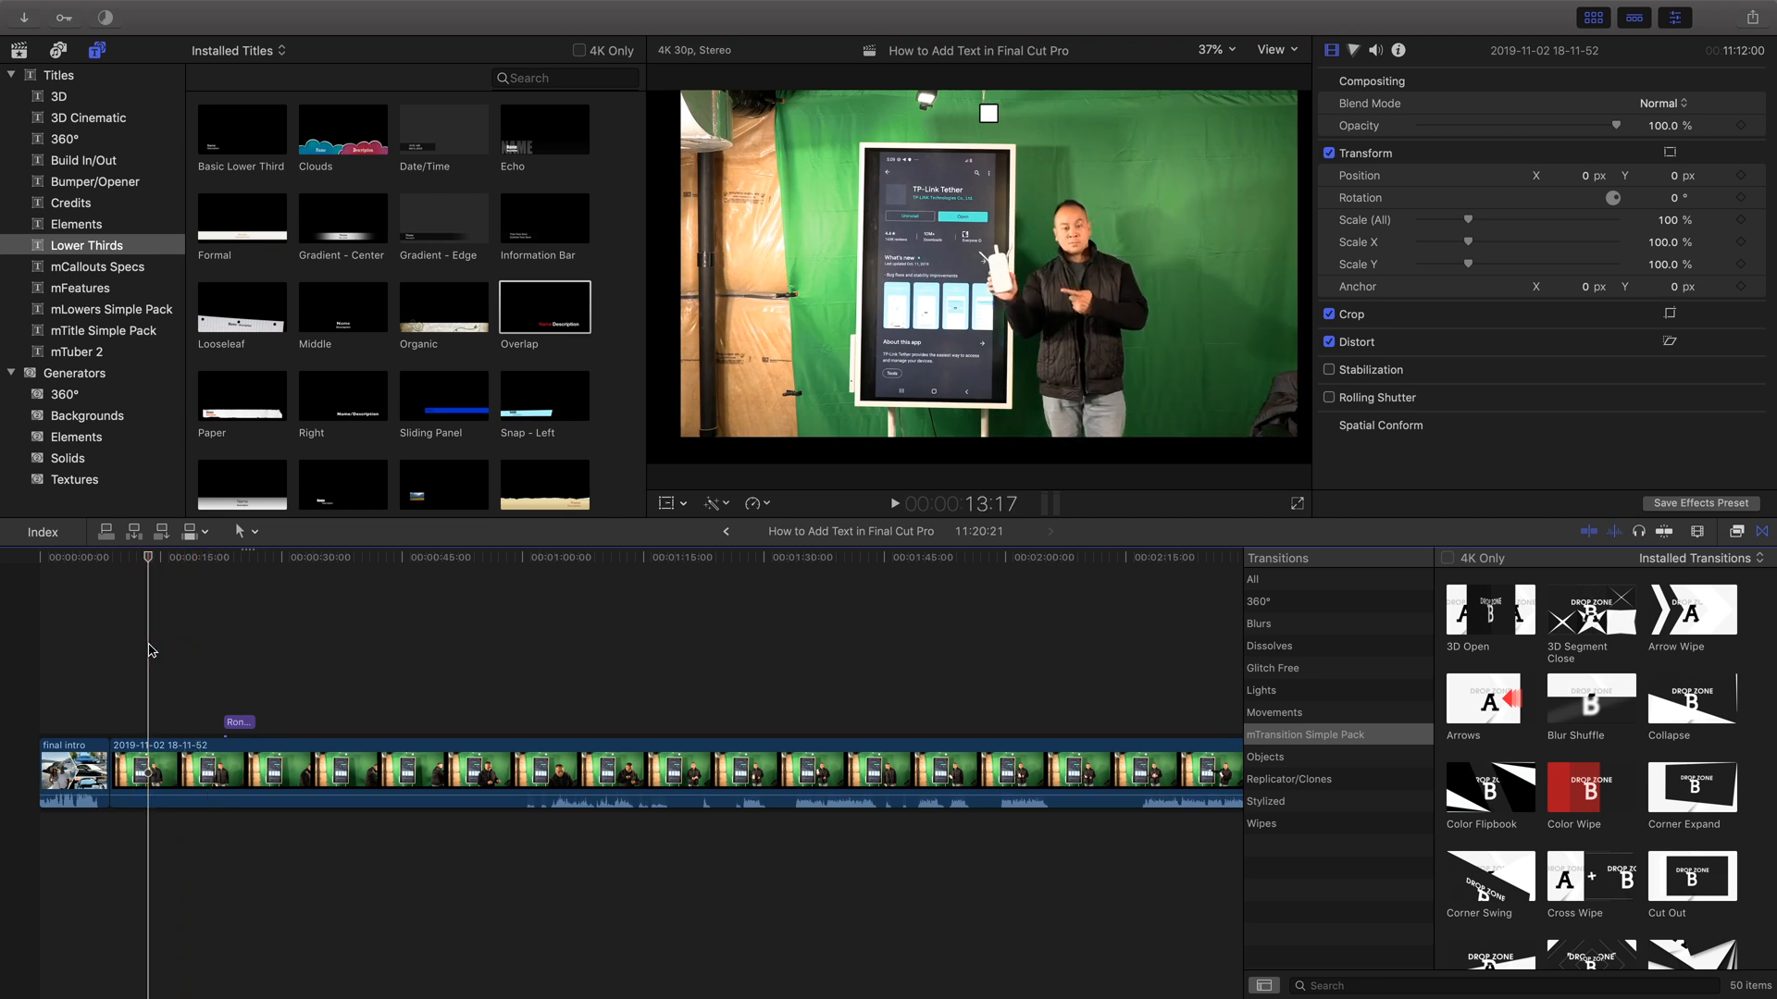
{"action": "key", "text": "Up"}
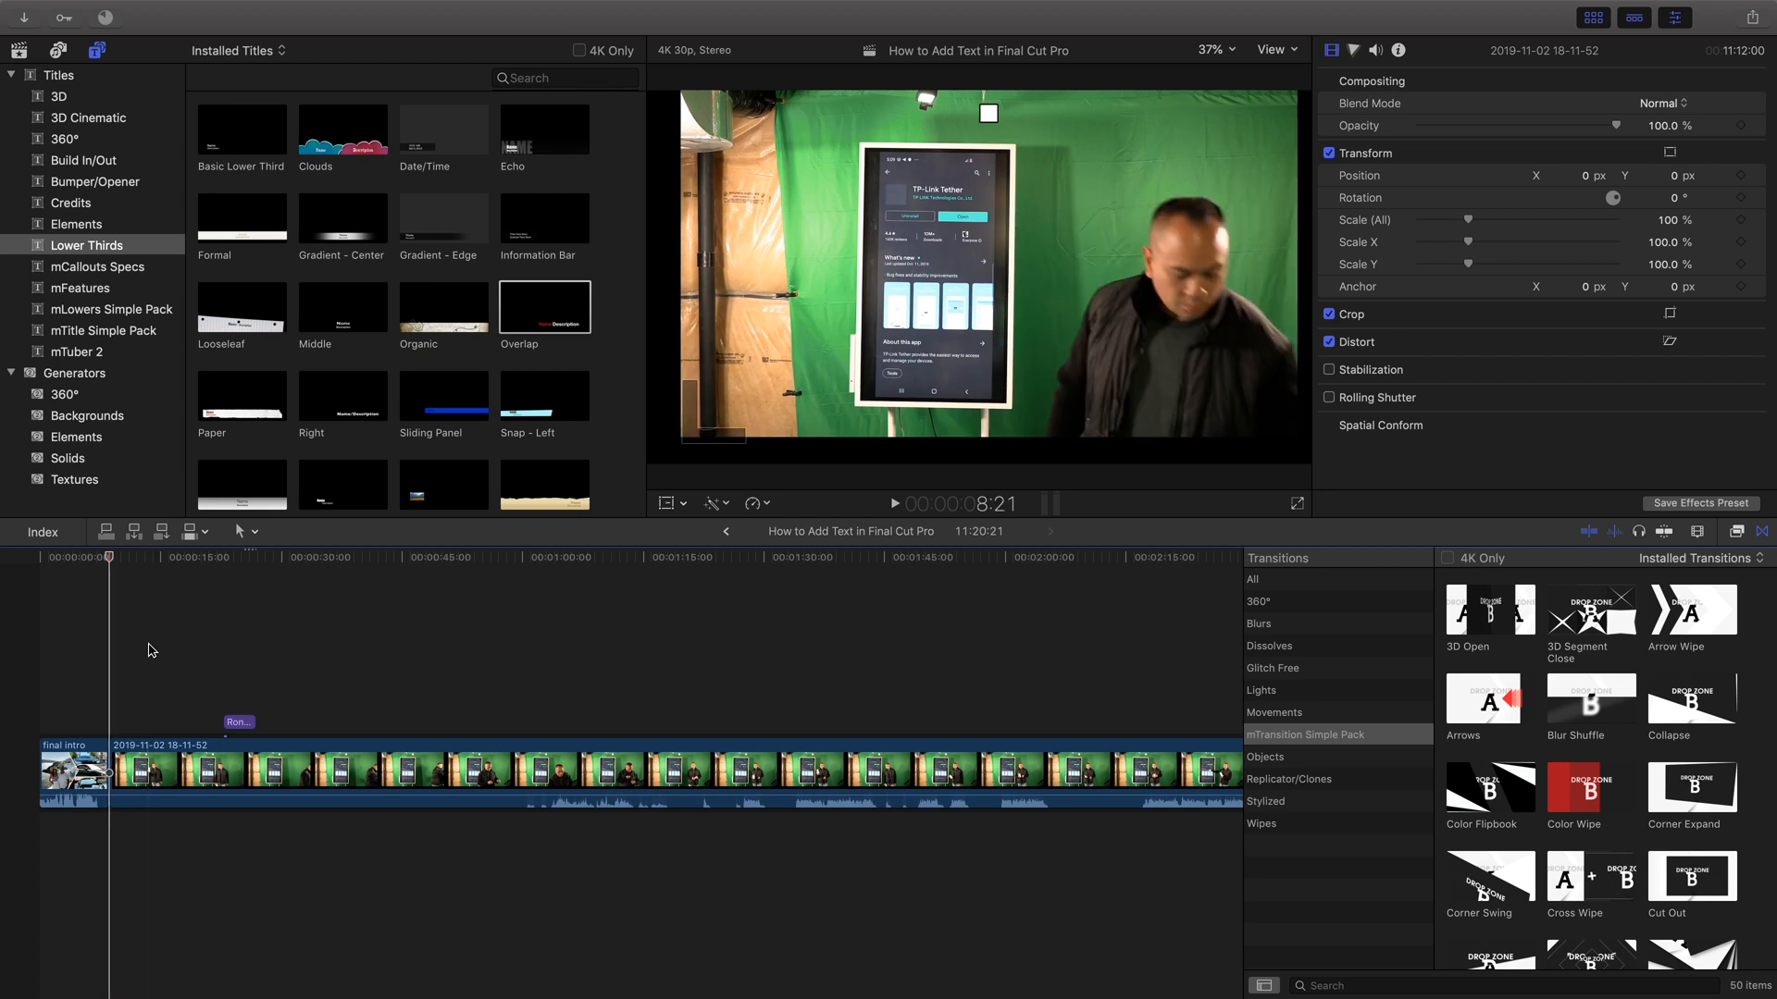
{"action": "key", "text": "Down"}
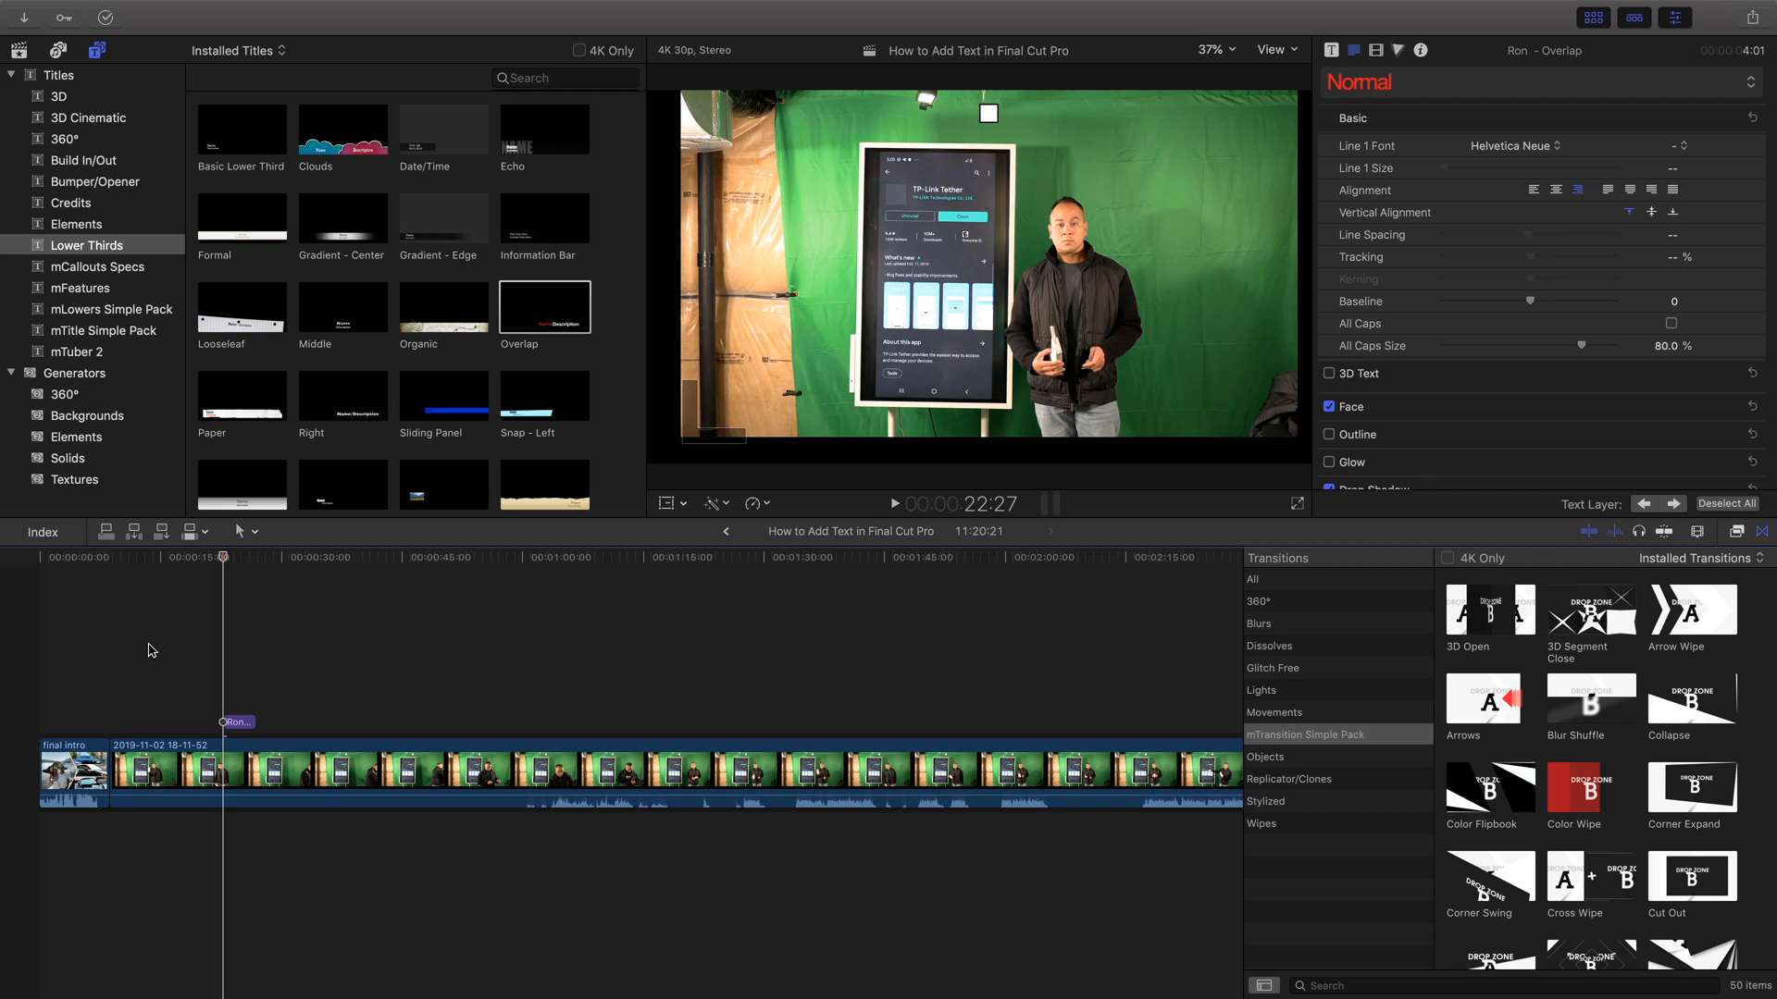
{"action": "key", "text": "Down"}
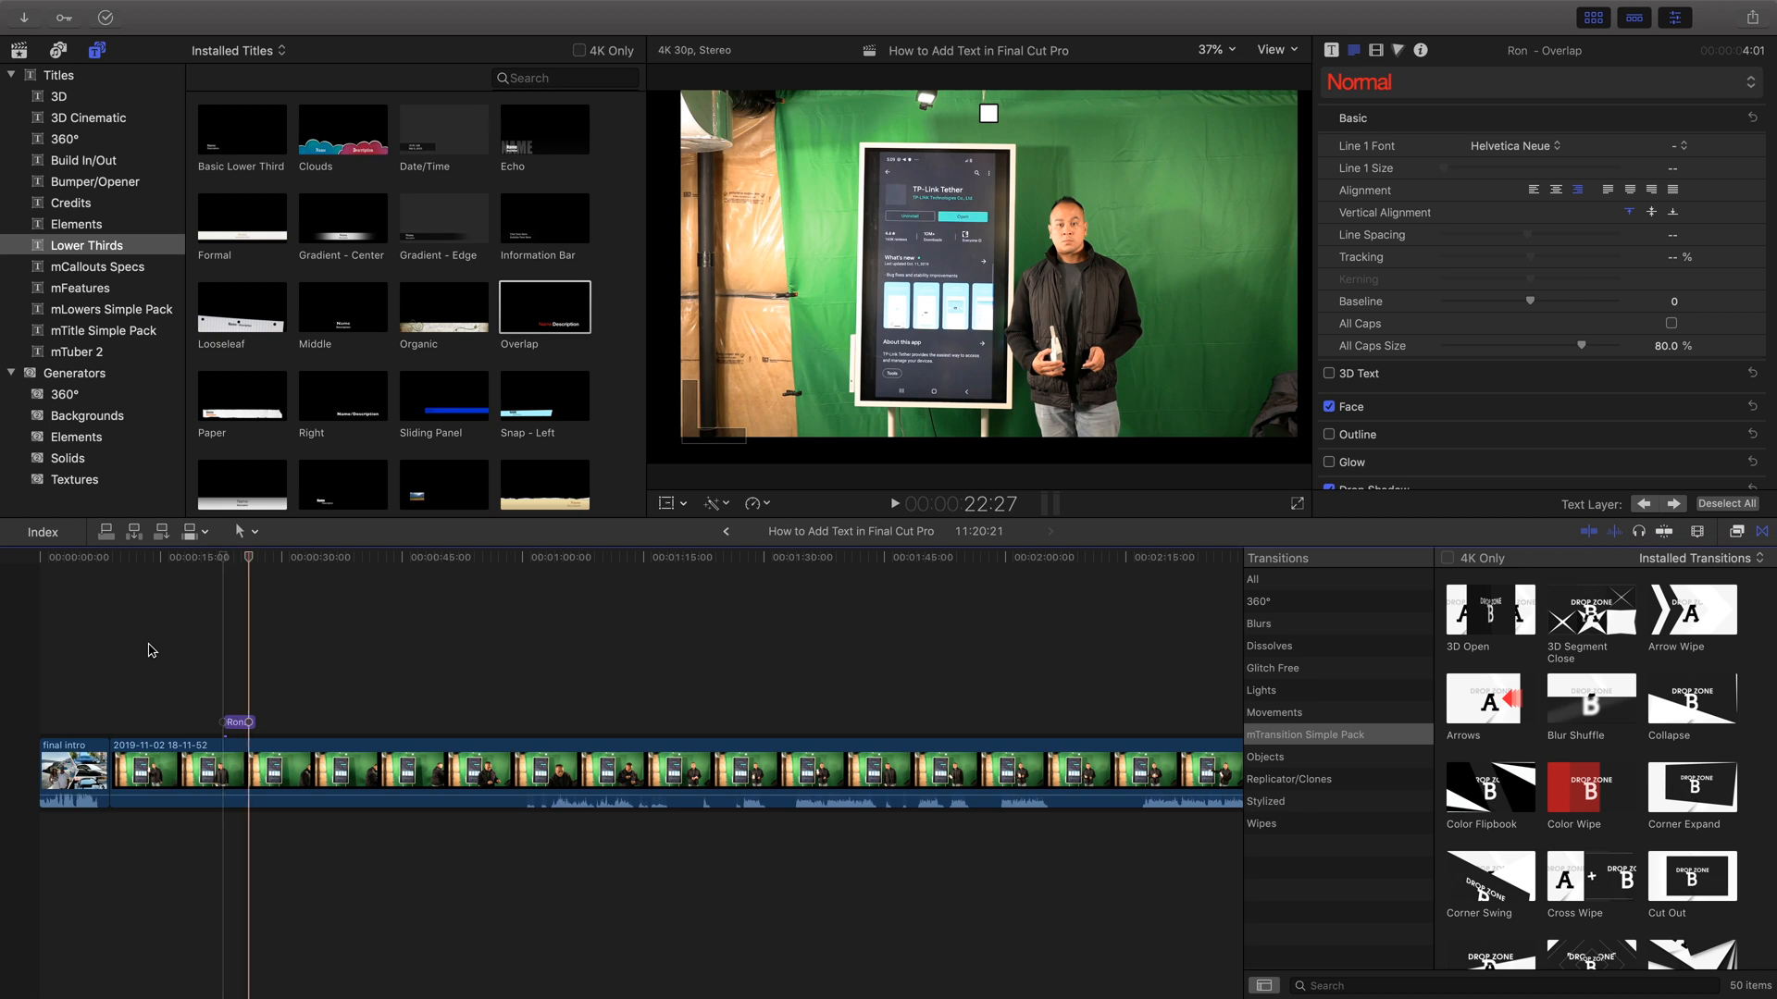
Step: Add the Paper lower third title above the main clip near the end of the project, at about 00:10:10:05
{"action": "key", "text": "End"}
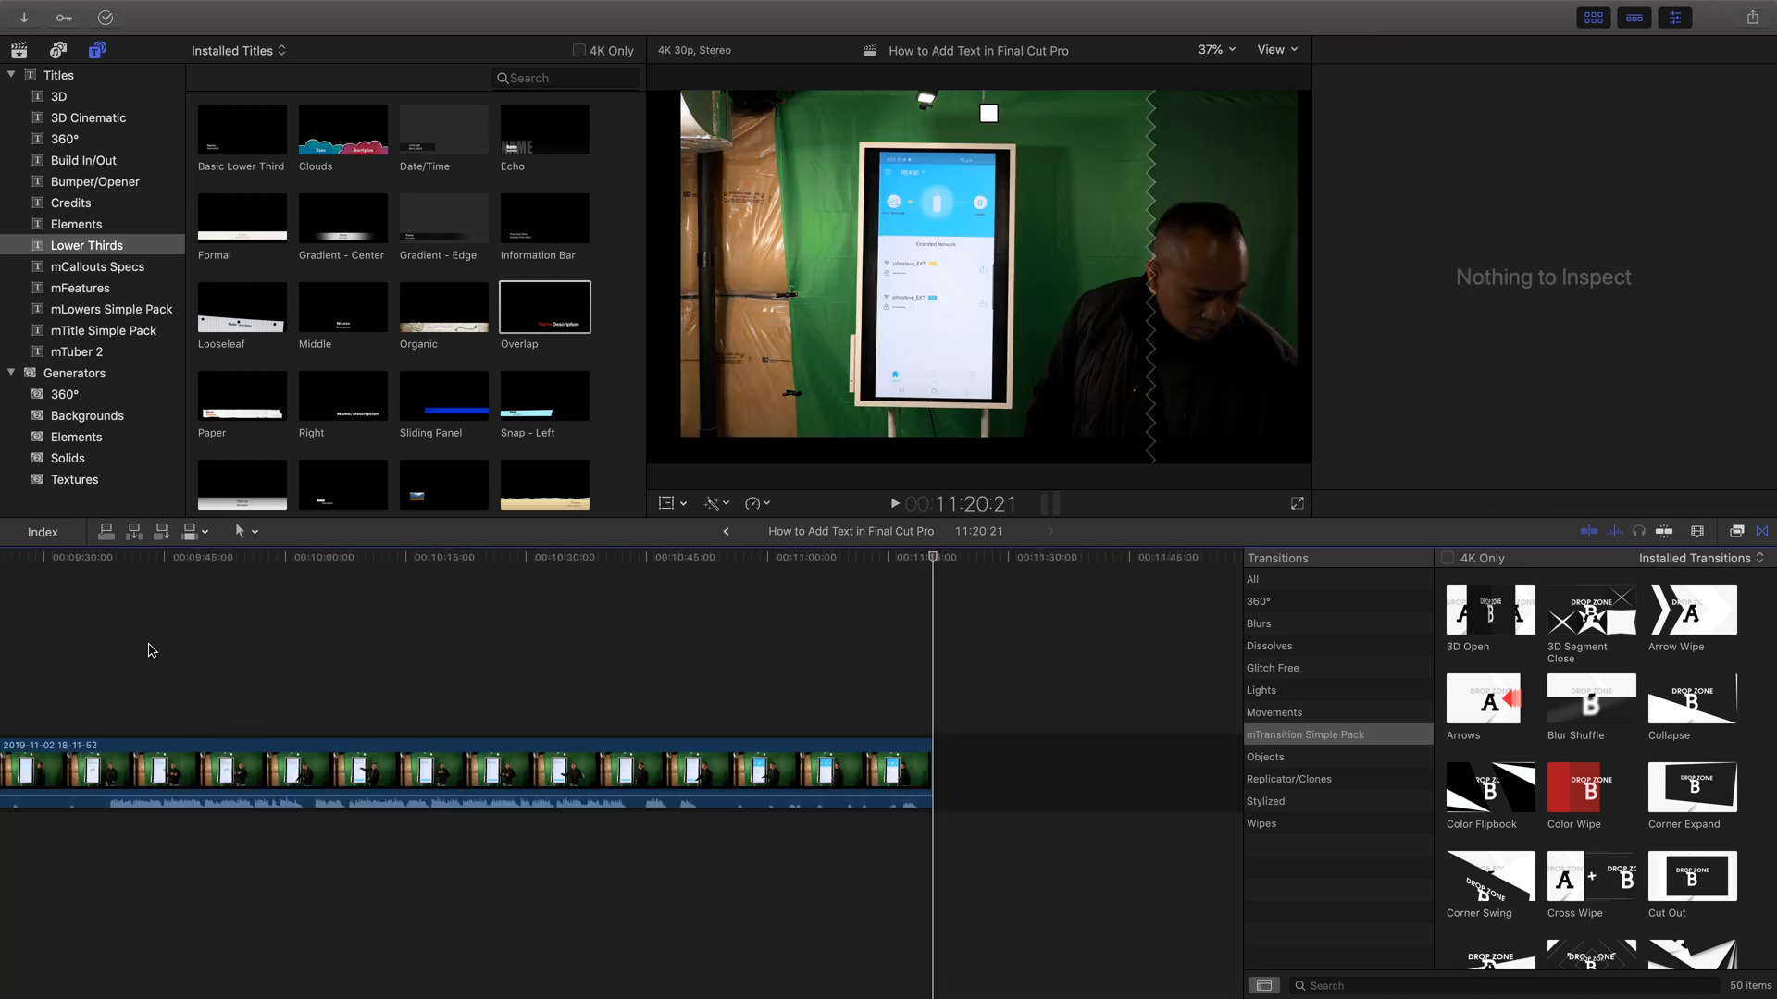
{"action": "left_click_drag", "start_coordinate": [243, 416], "coordinate": [370, 723]}
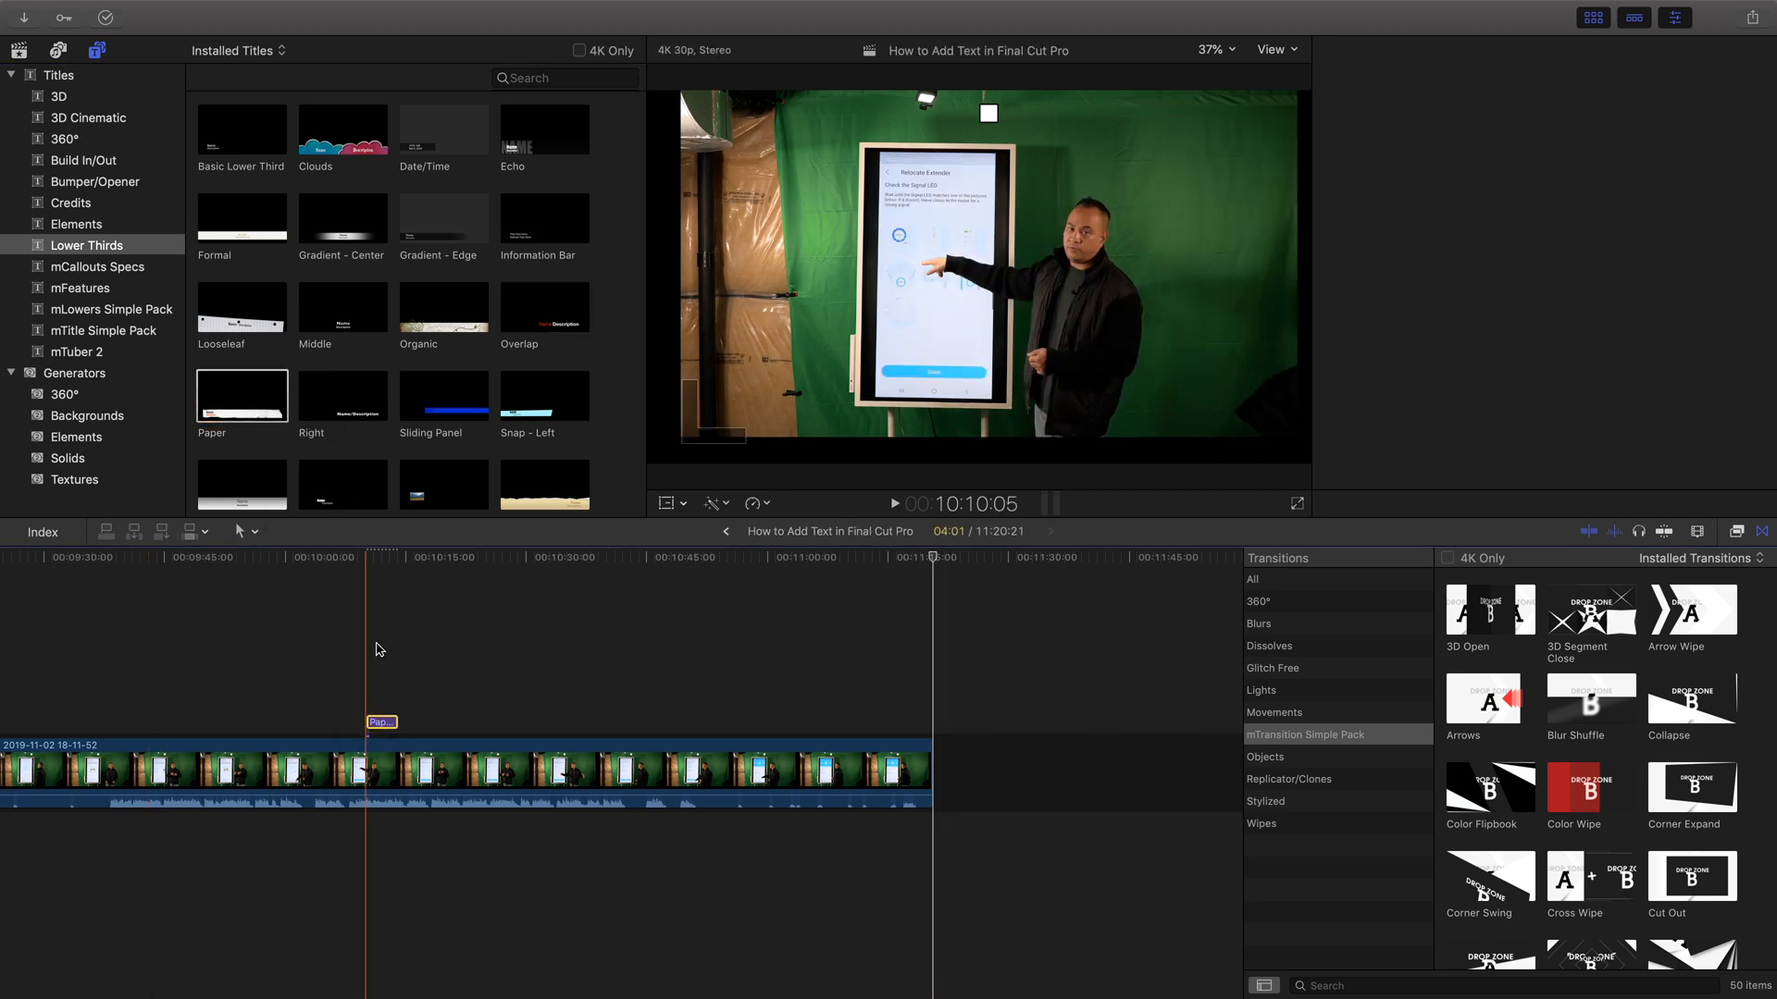
Step: Jump the playhead back through the edit points to the Overlap title's boundaries, and place it just before the title
{"action": "left_click", "coordinate": [860, 658]}
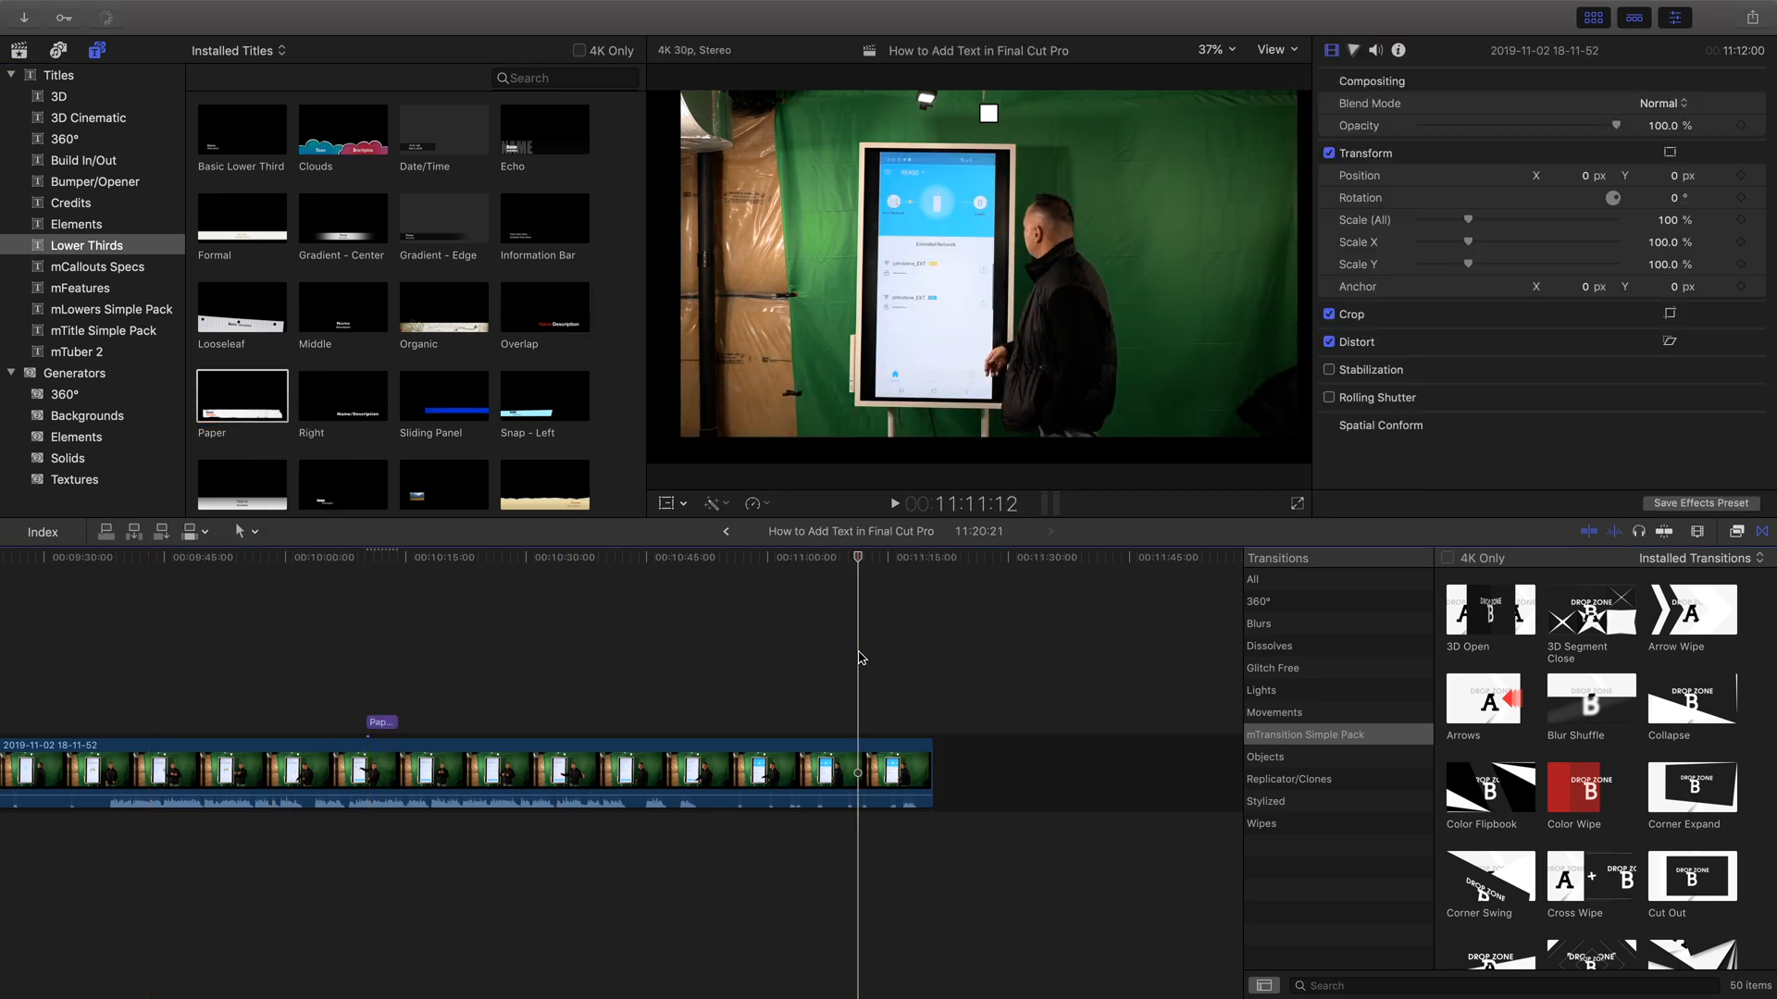
{"action": "key", "text": "Up"}
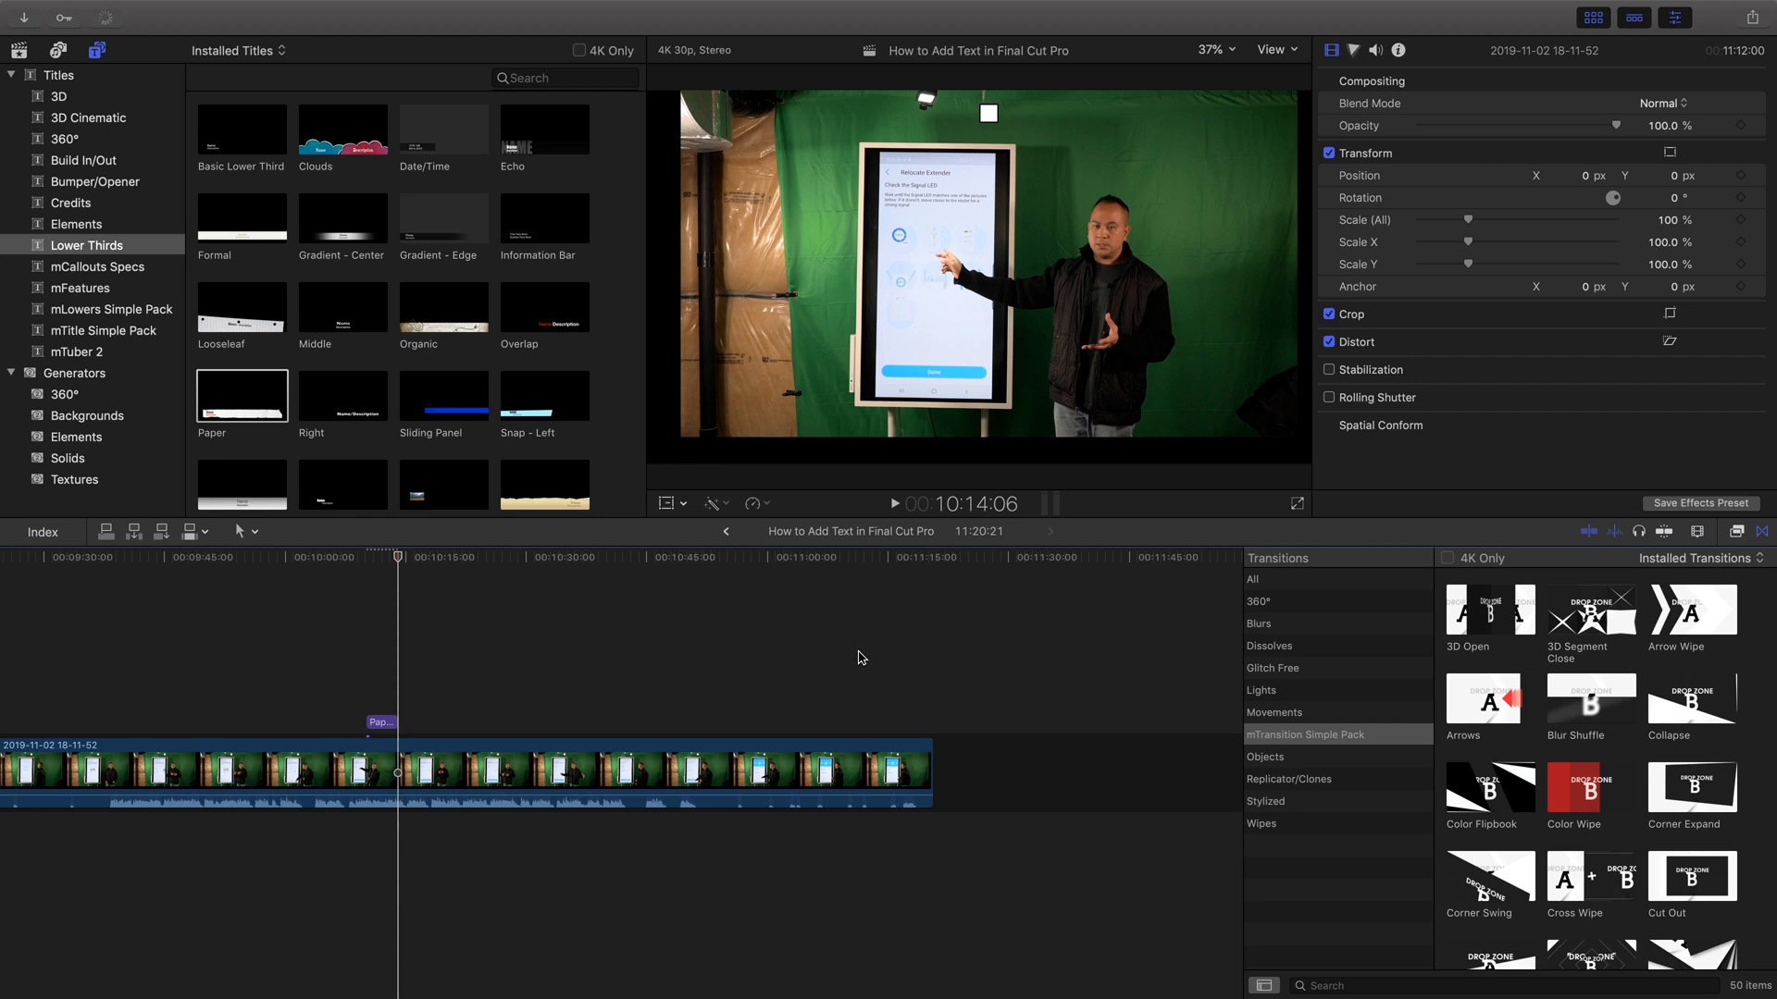
{"action": "key", "text": "Up"}
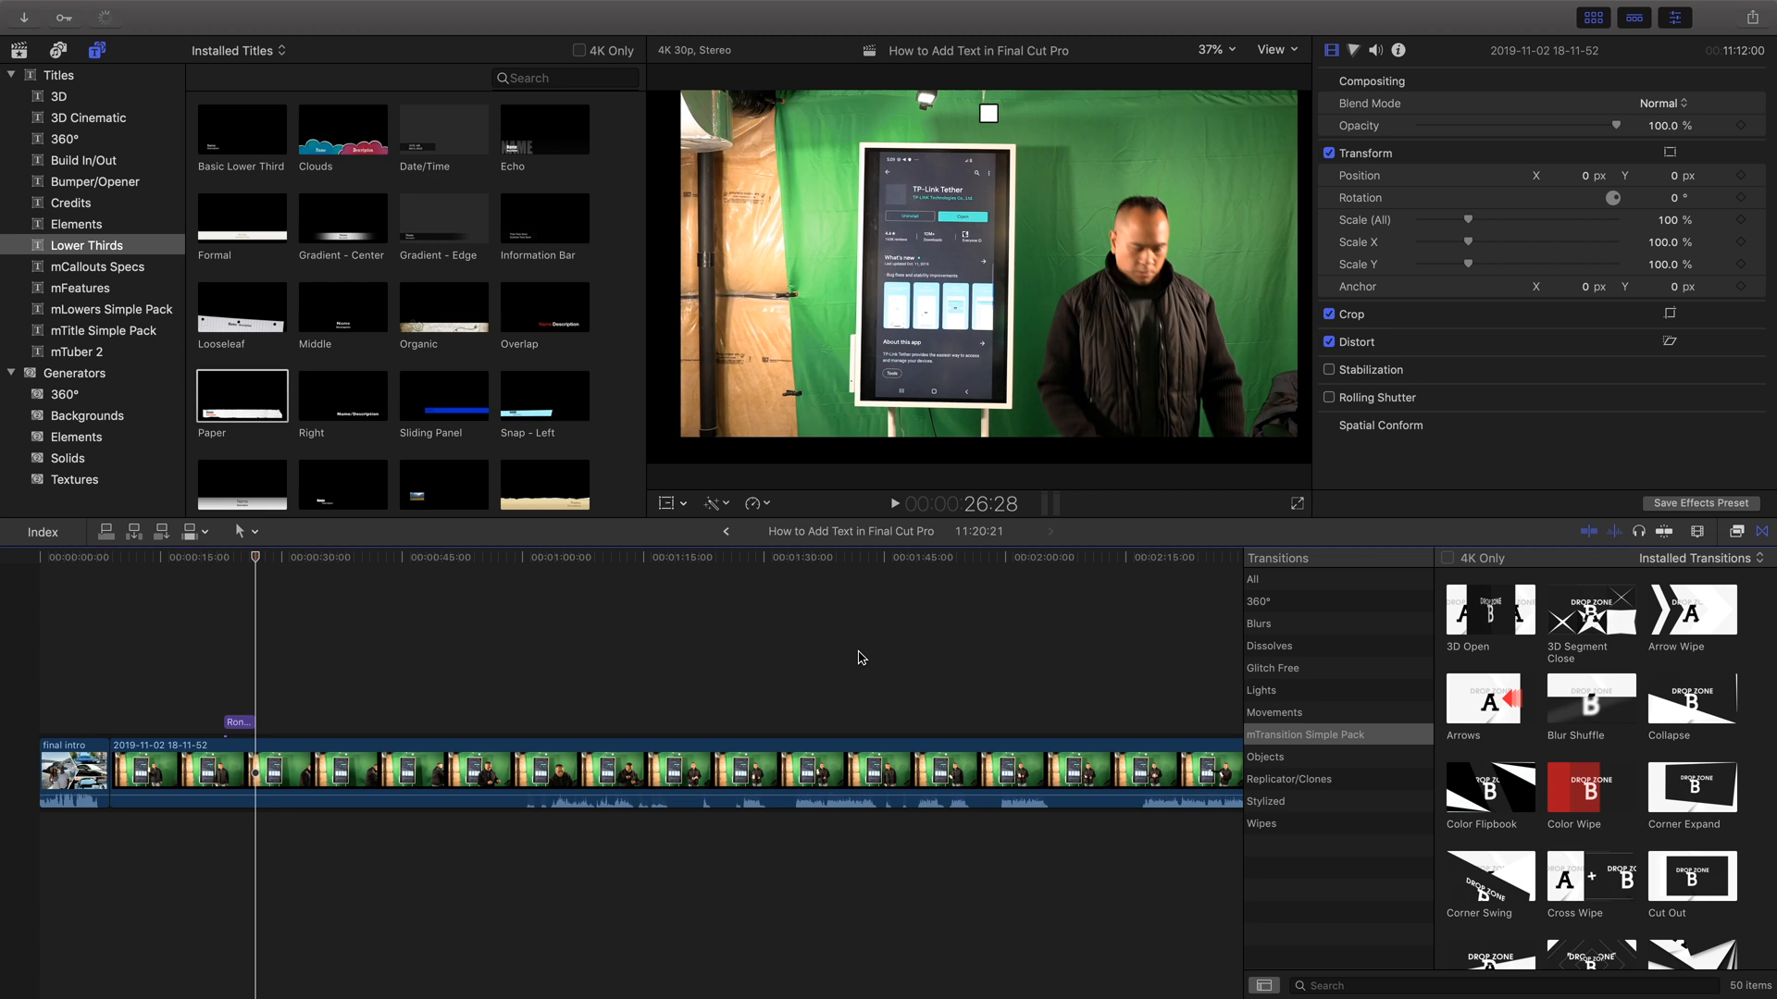
{"action": "key", "text": "Up"}
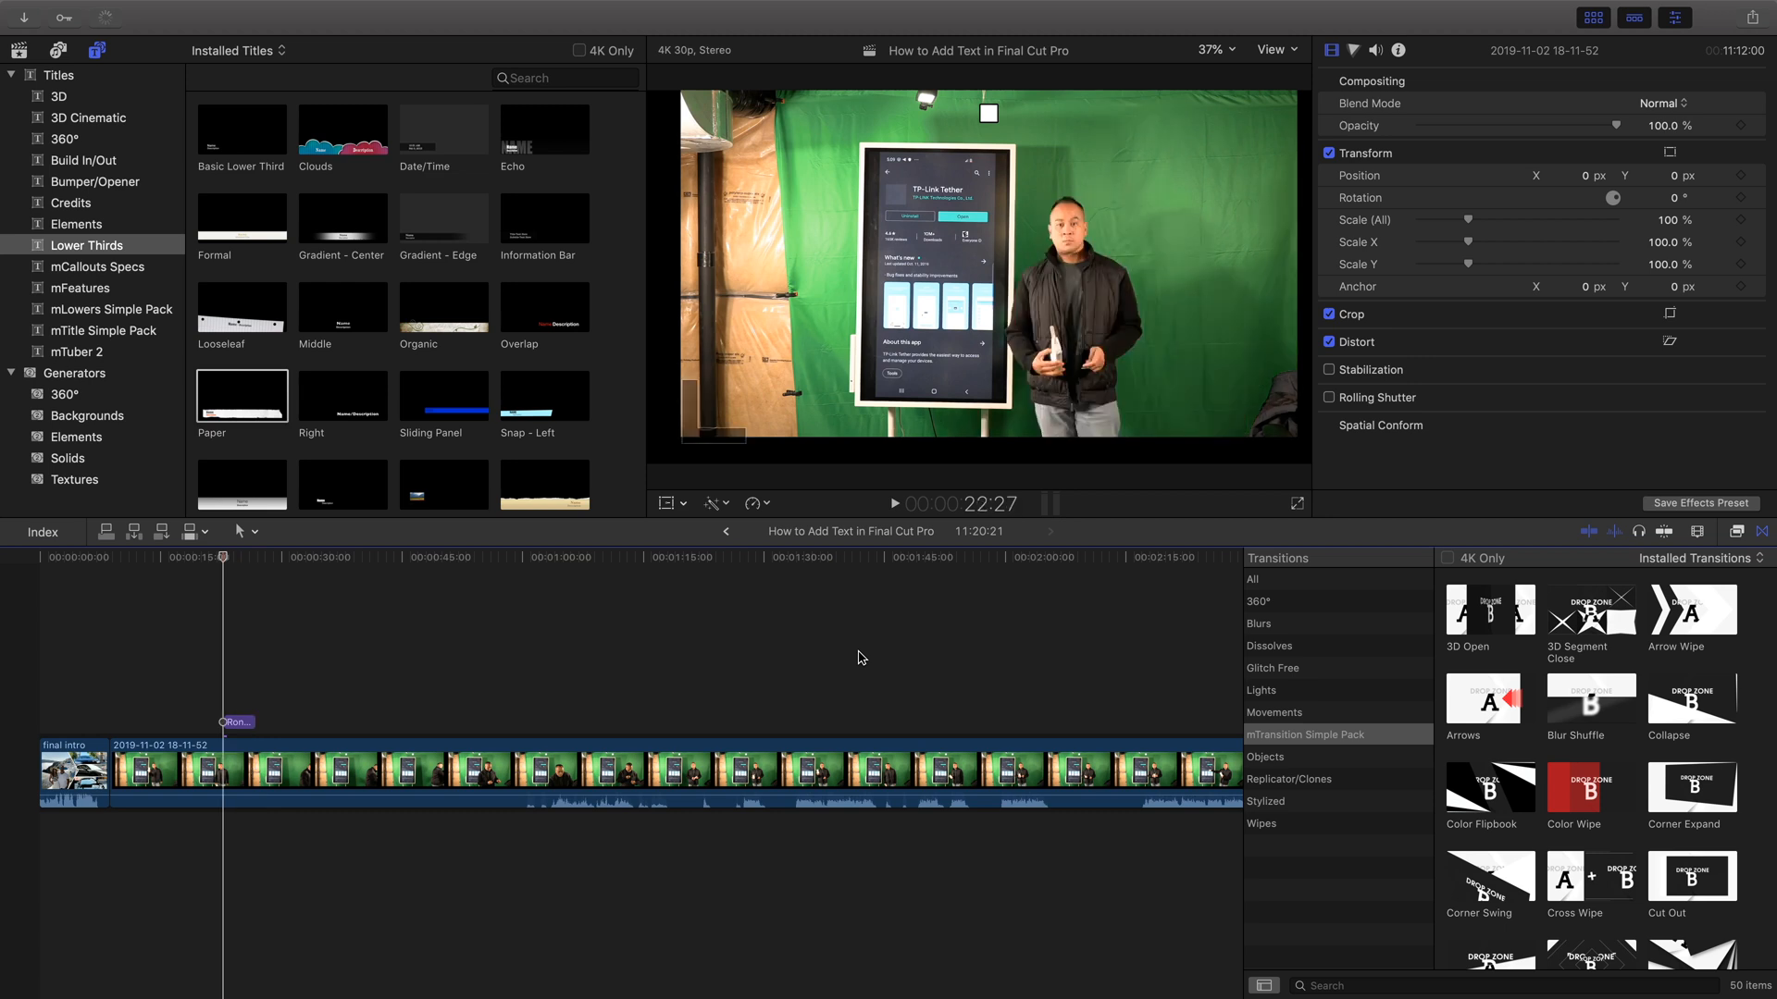
{"action": "key", "text": "Down"}
{"action": "key", "text": "Up"}
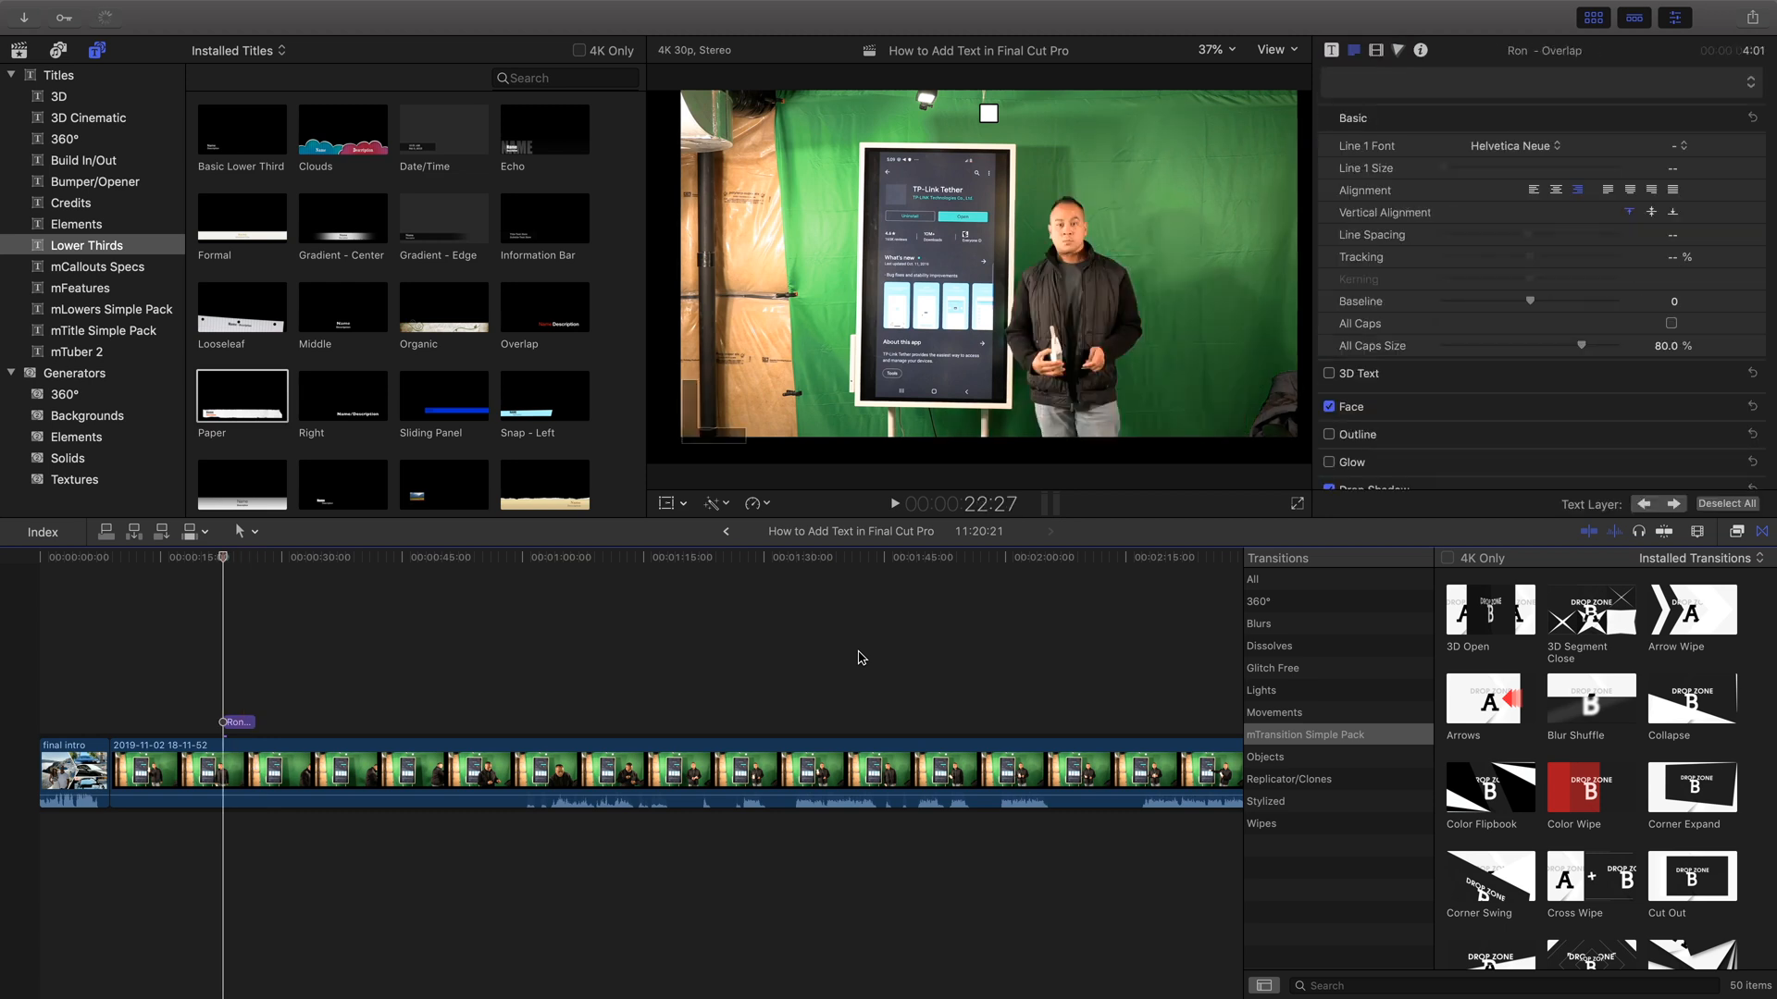
{"action": "key", "text": "Down"}
{"action": "key", "text": "Up"}
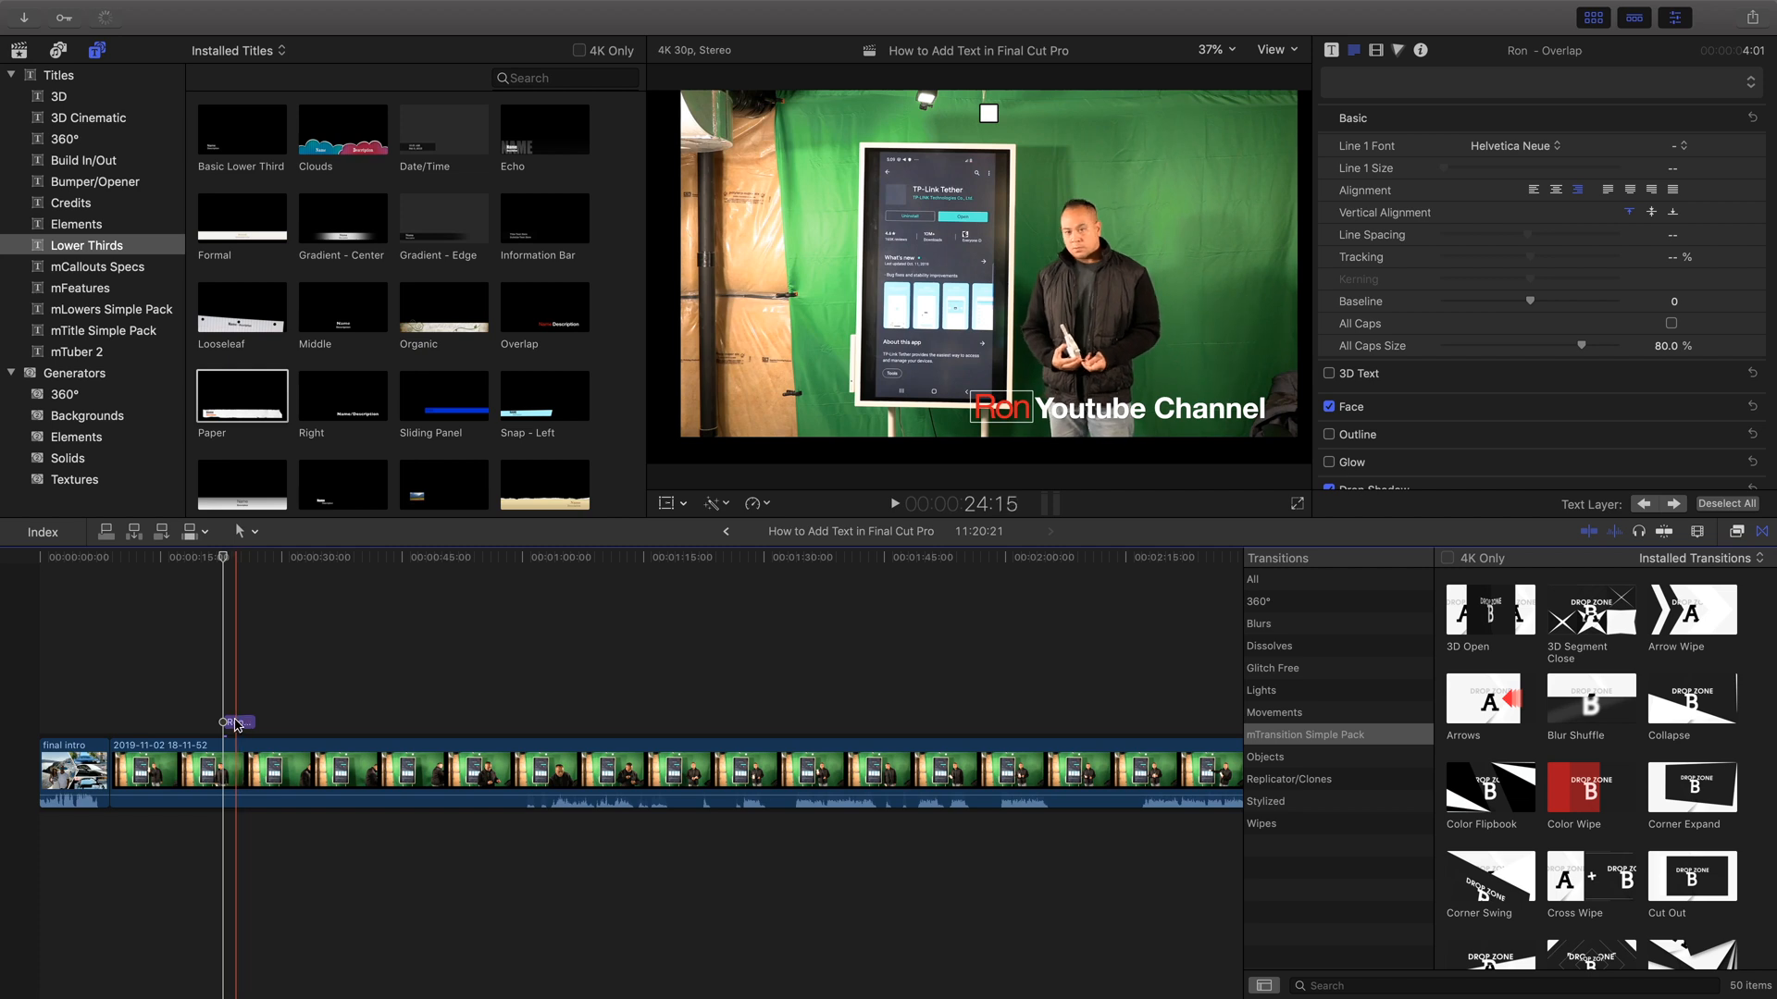
{"action": "left_click", "coordinate": [215, 698]}
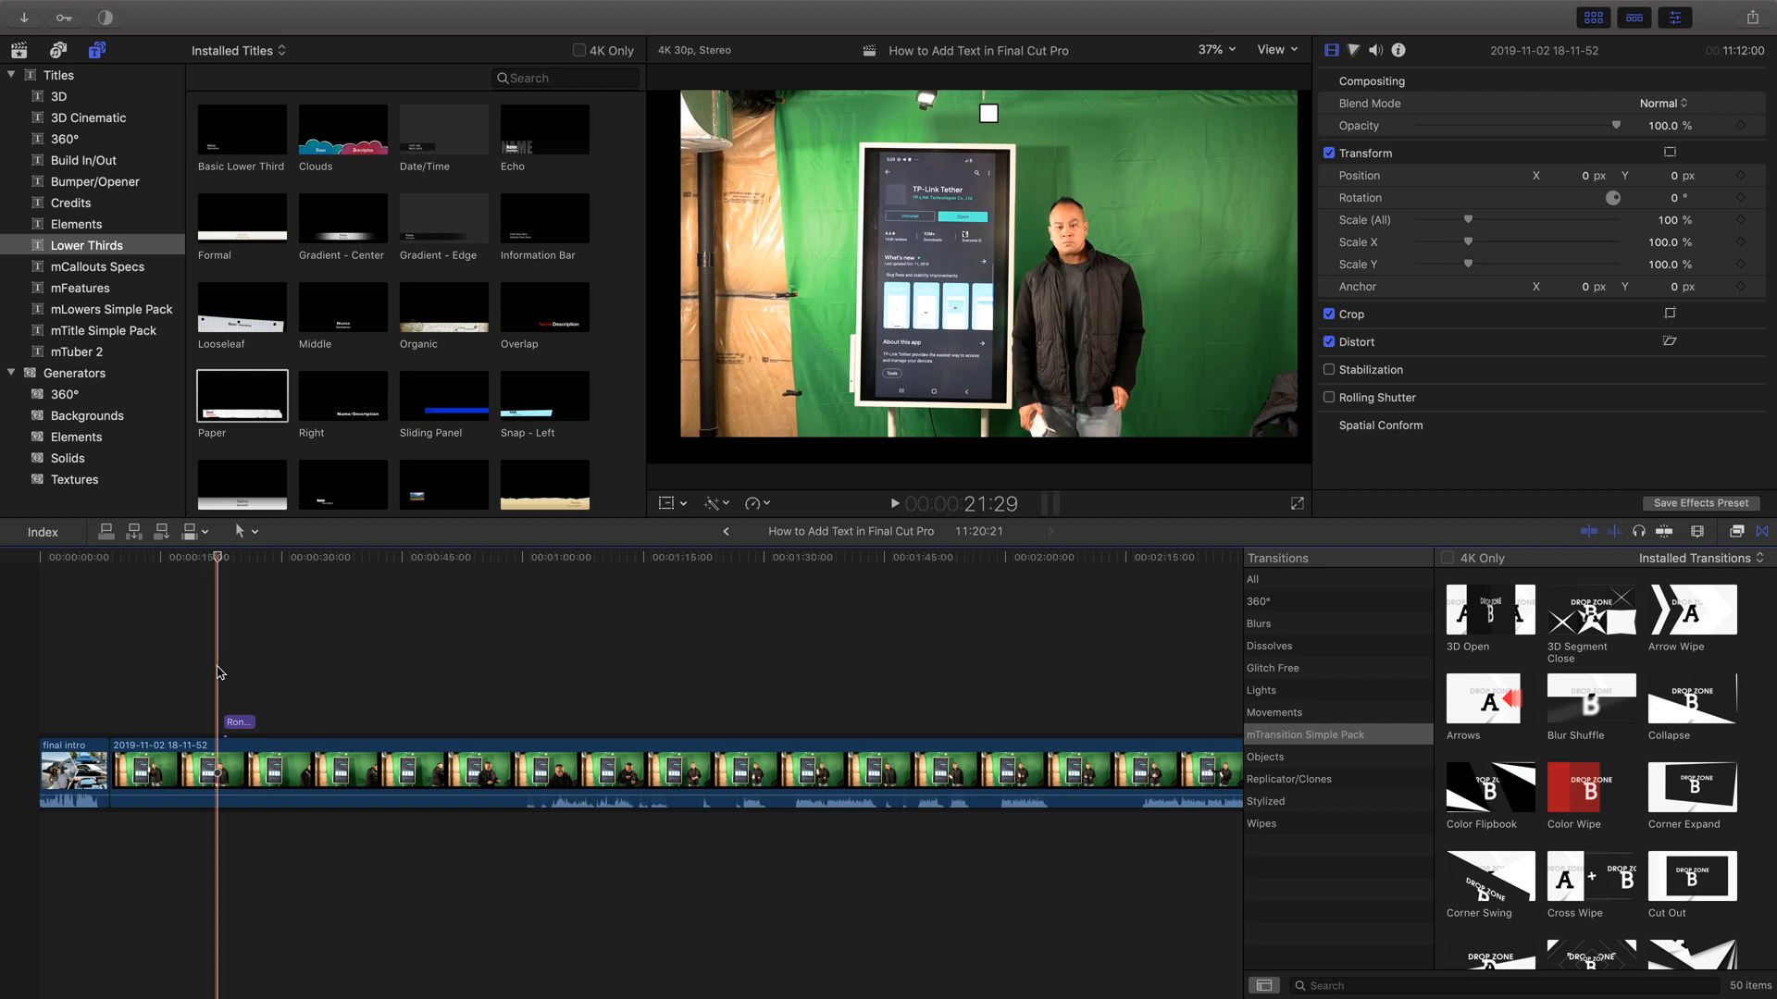
Step: Play the timeline from just before the Overlap title through its animation, and replay it to review the text
{"action": "key", "text": "space"}
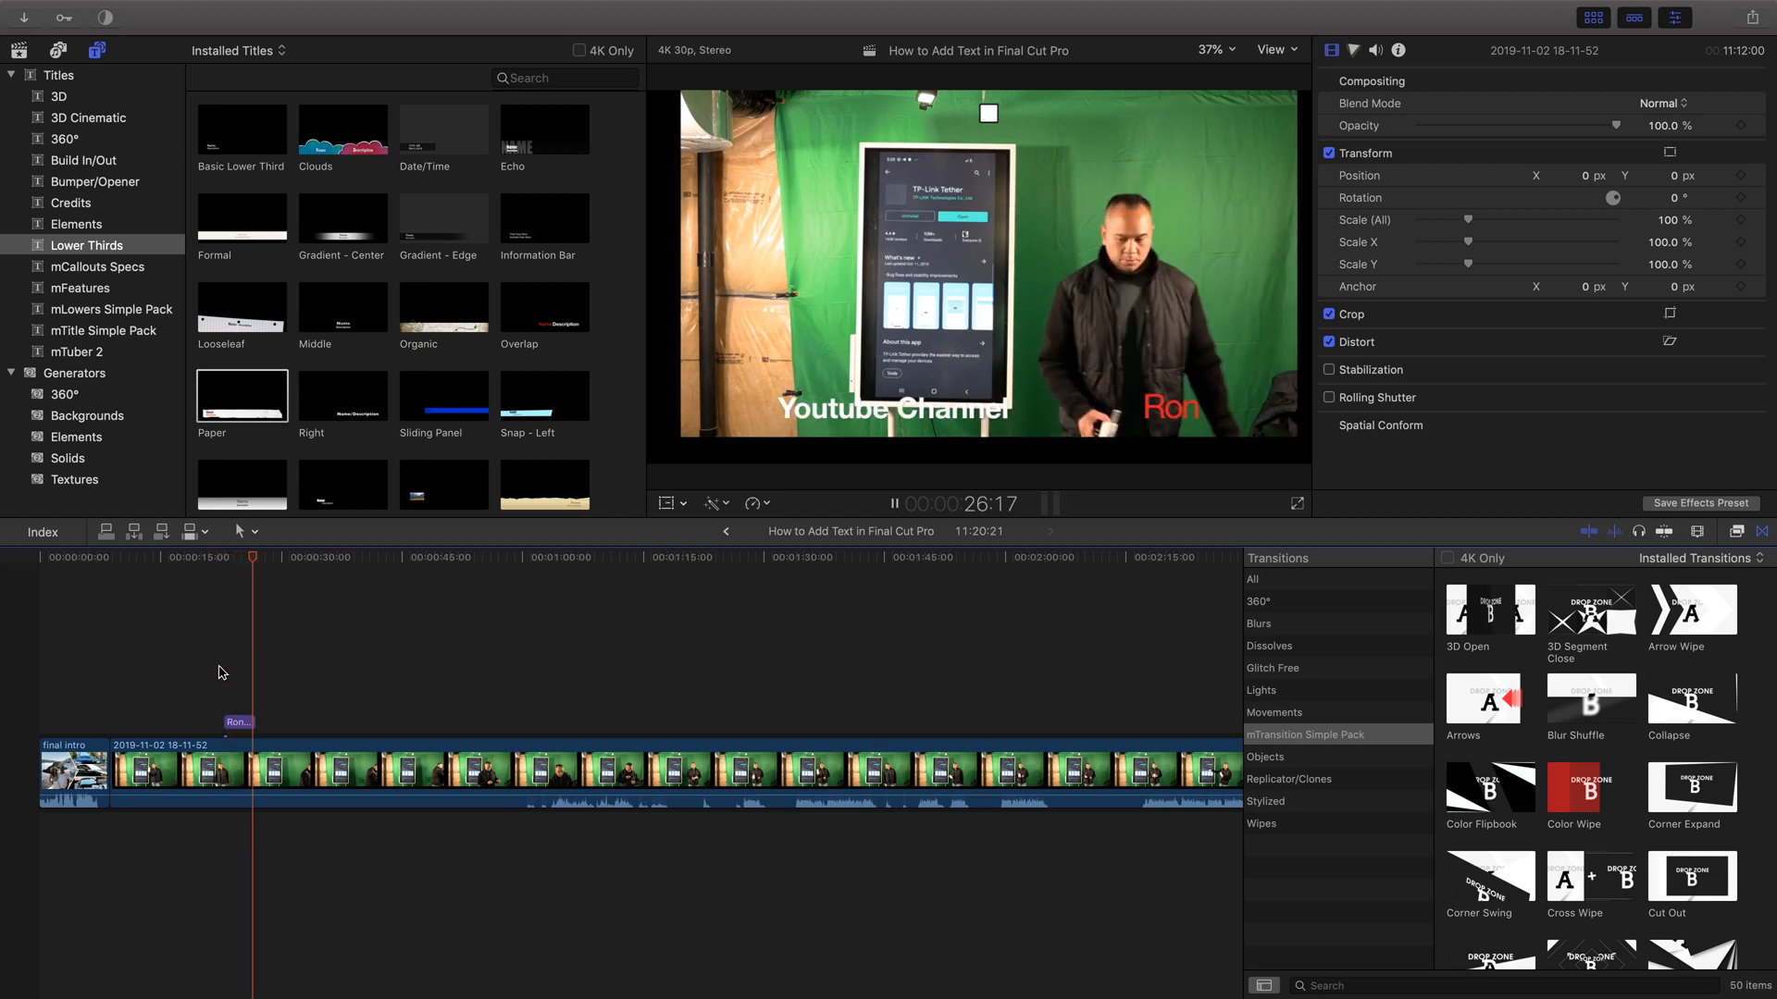
{"action": "key", "text": "space"}
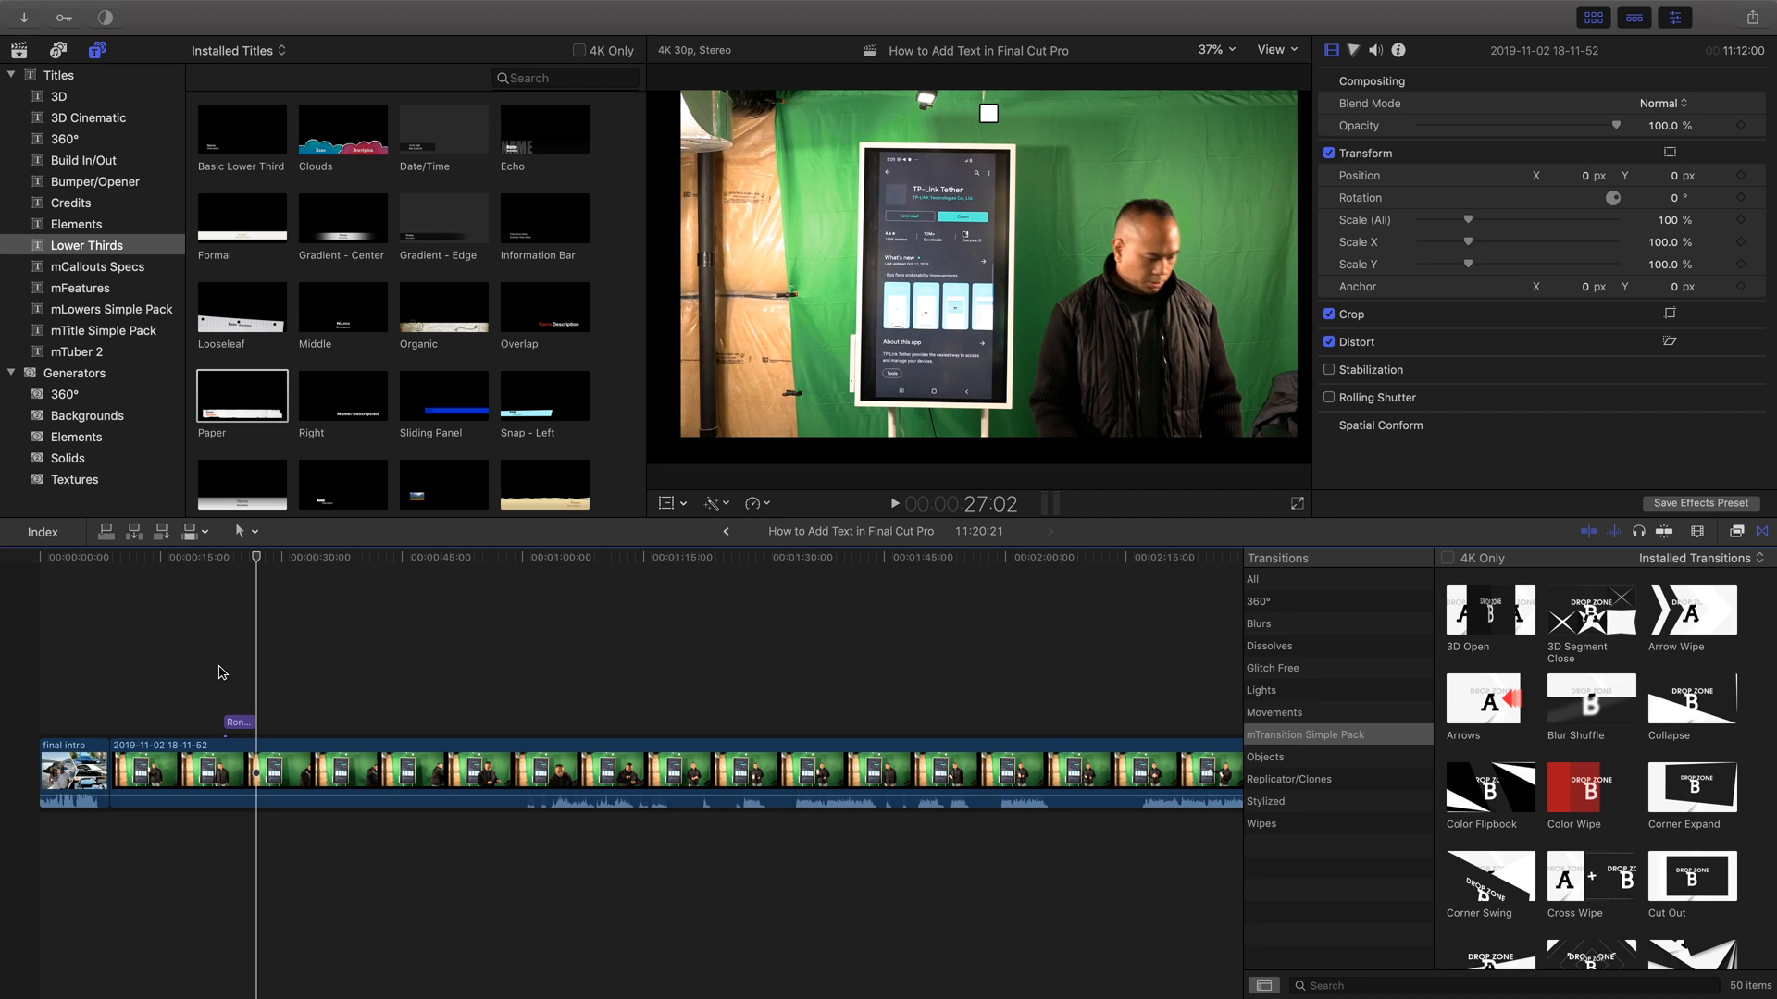
{"action": "key", "text": "space"}
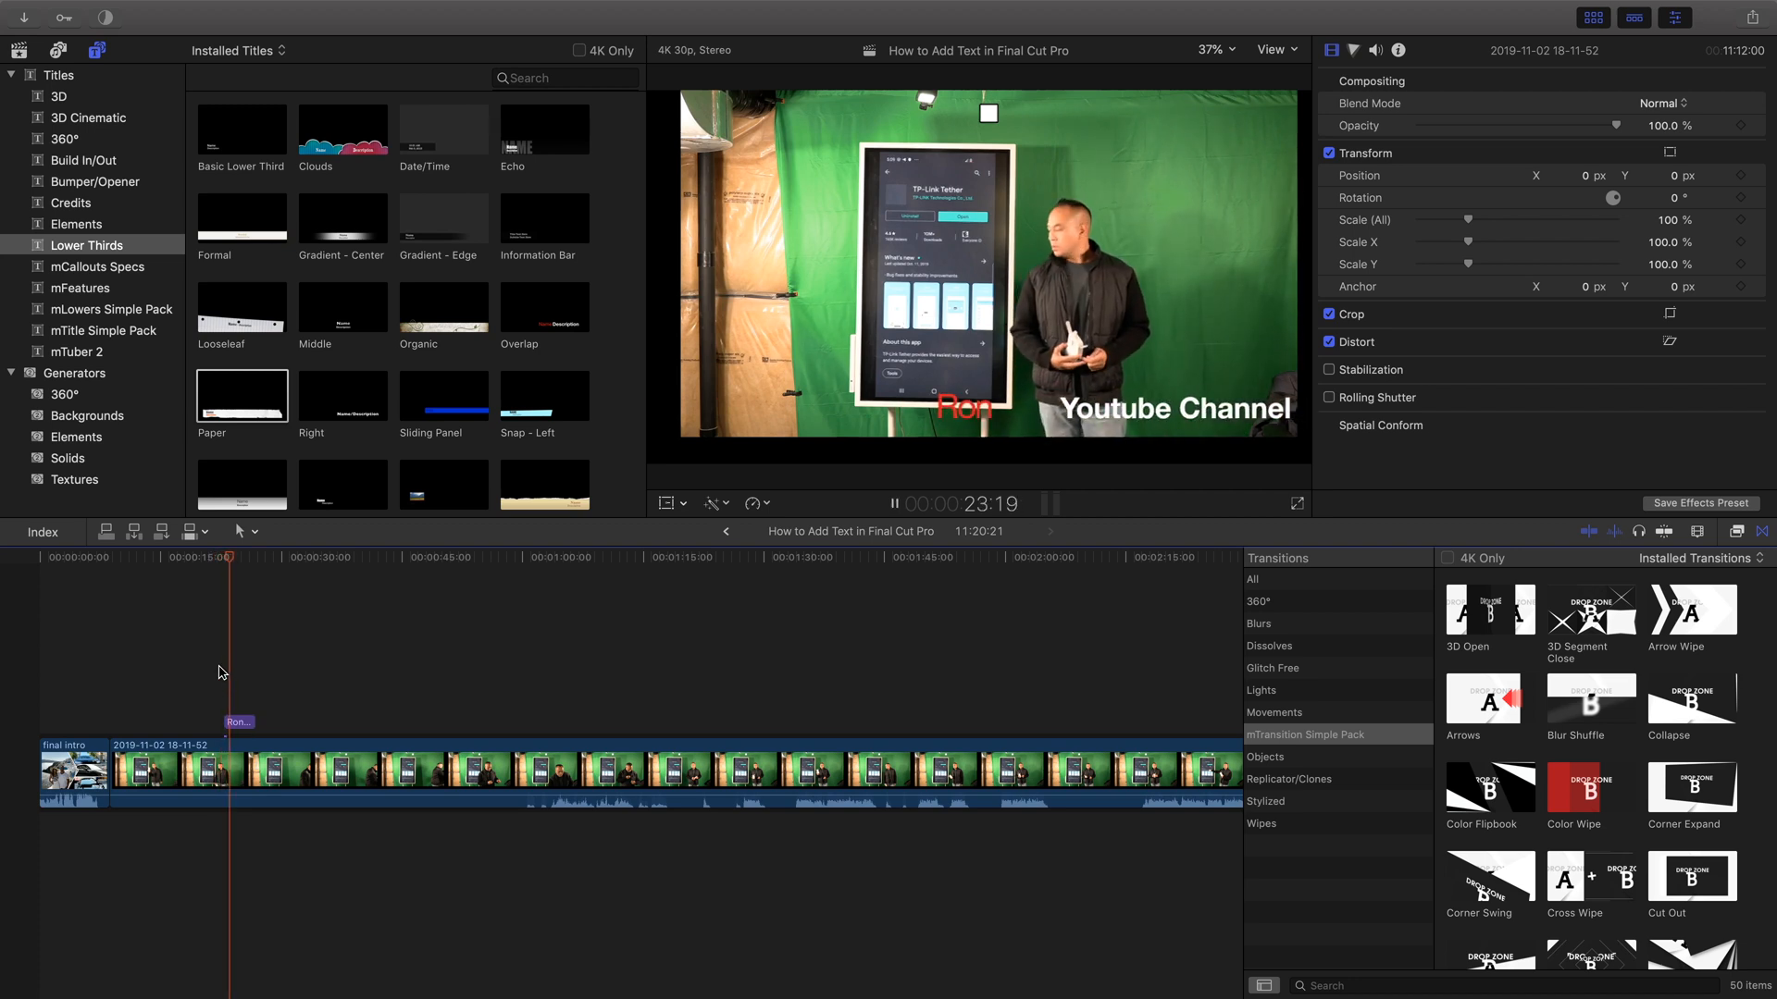
{"action": "key", "text": "space"}
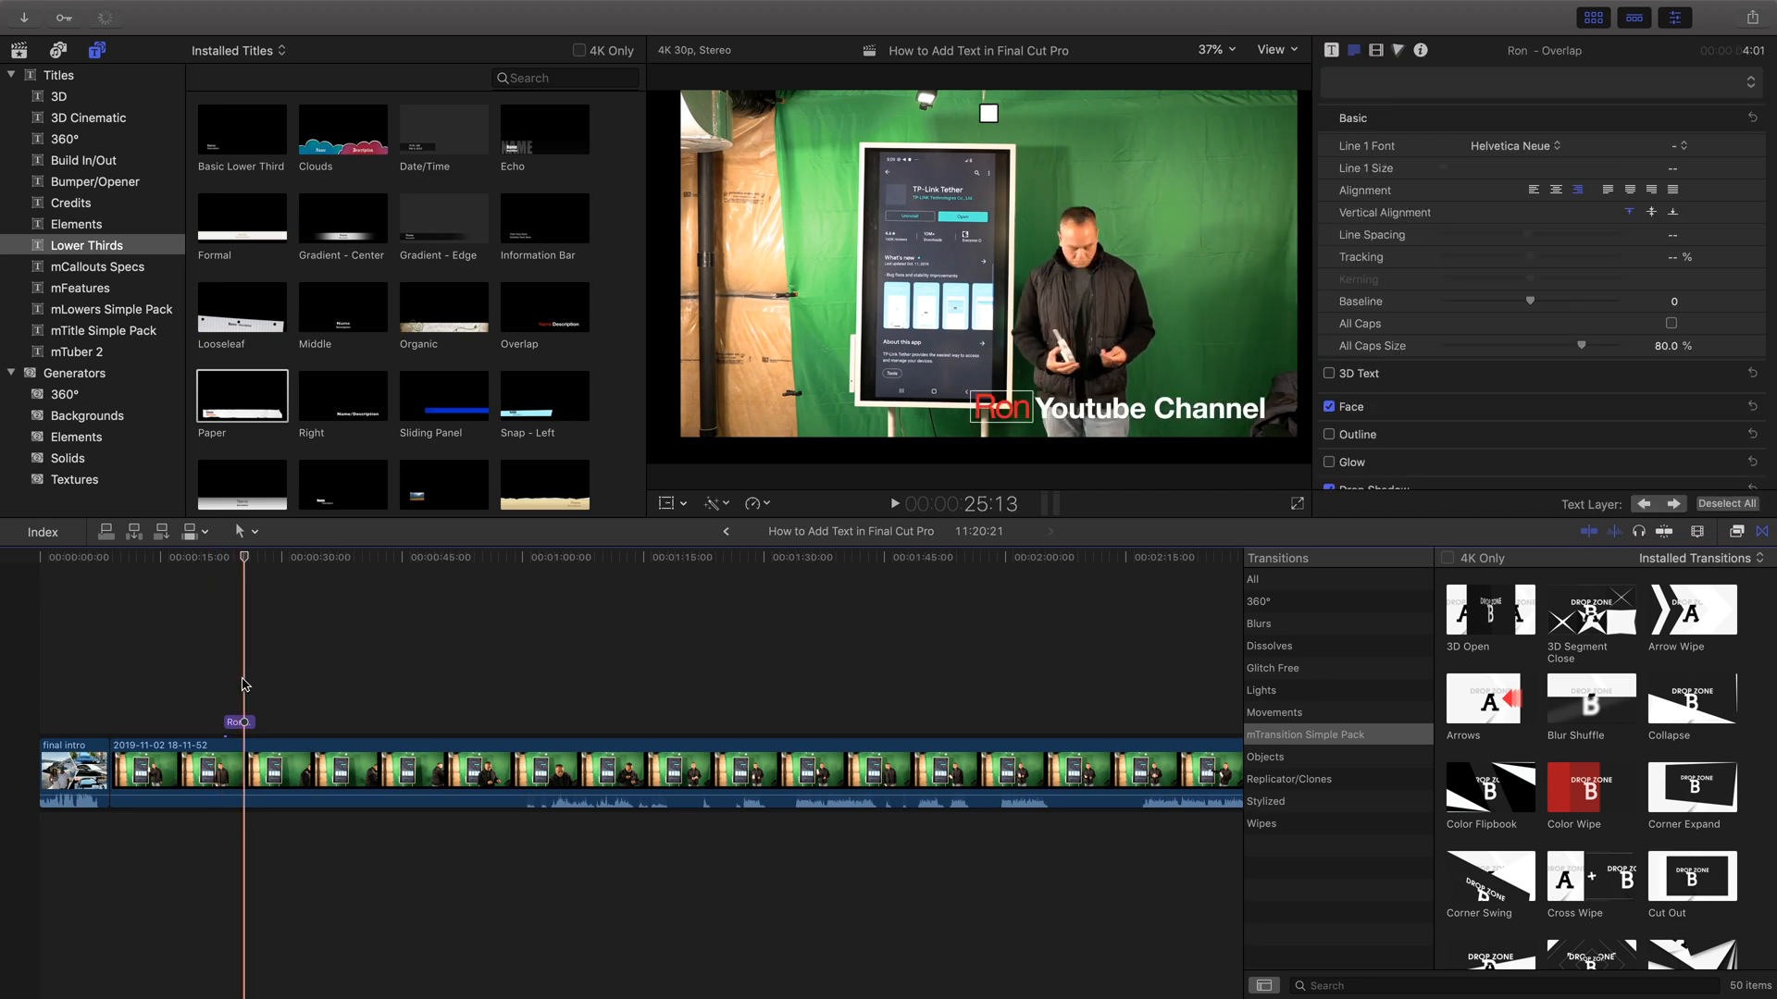
Step: Extend the end of the Overlap title to a duration of 15:03, and play it from just before its start
{"action": "left_click_drag", "start_coordinate": [246, 561], "coordinate": [220, 573]}
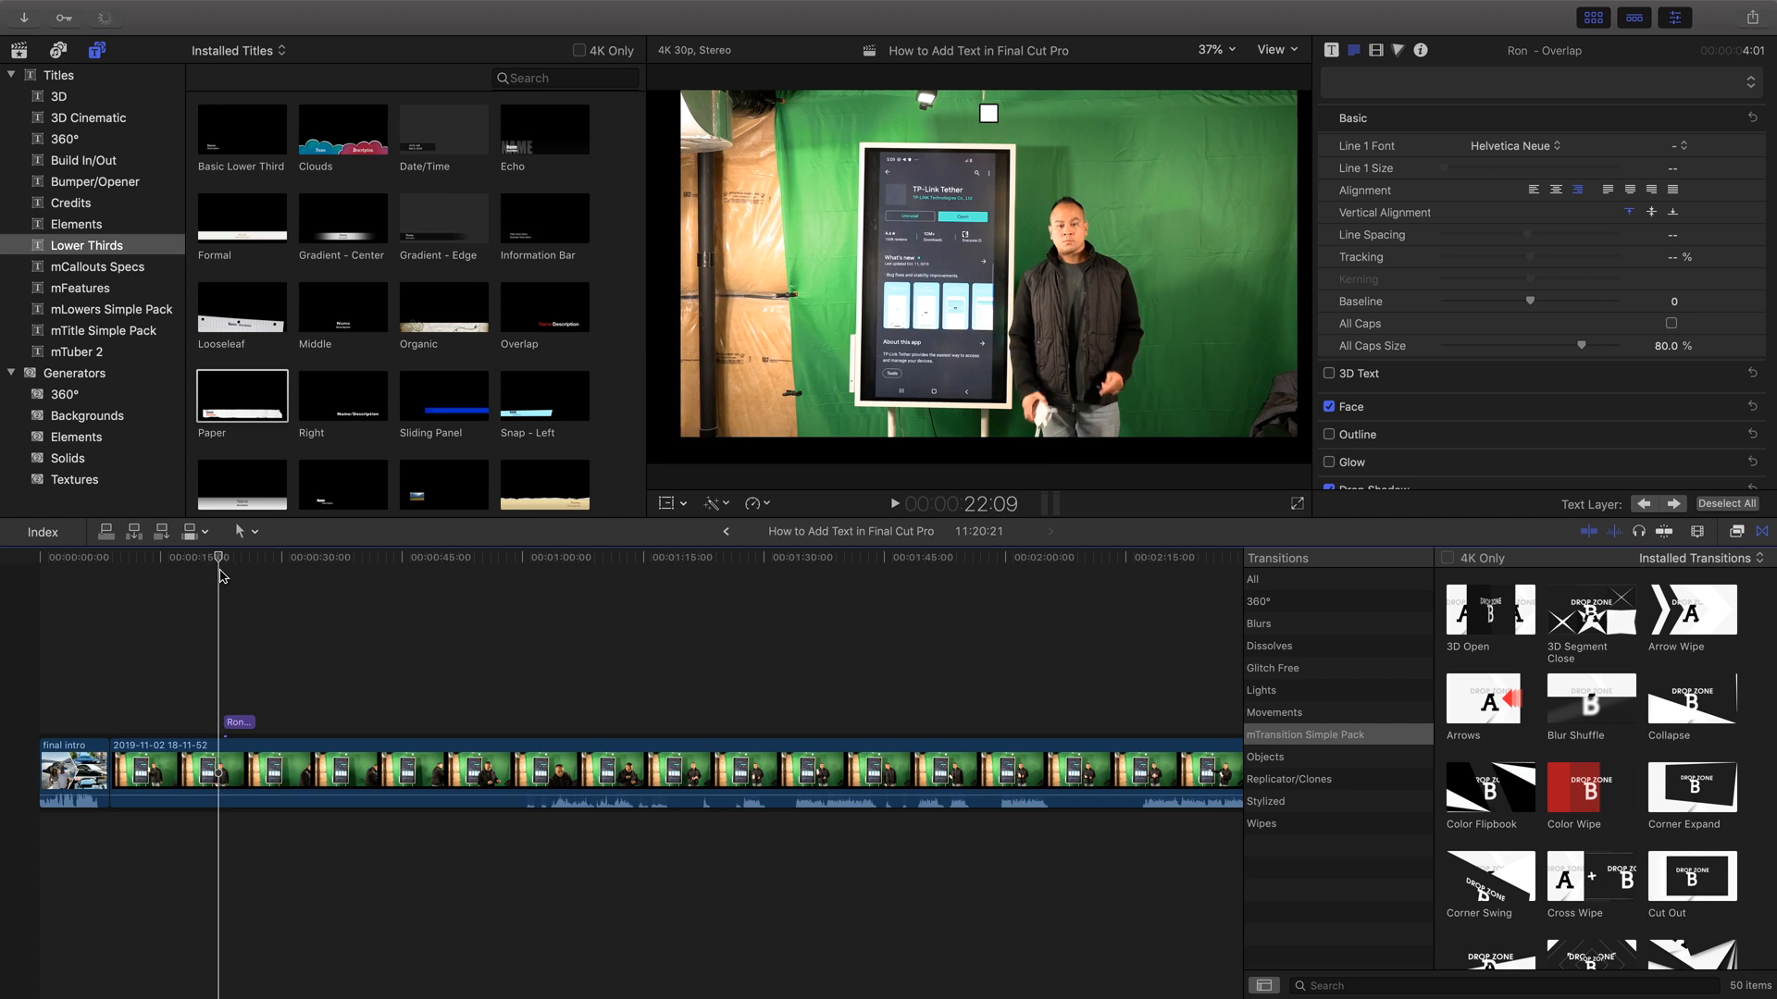
{"action": "left_click", "coordinate": [246, 727]}
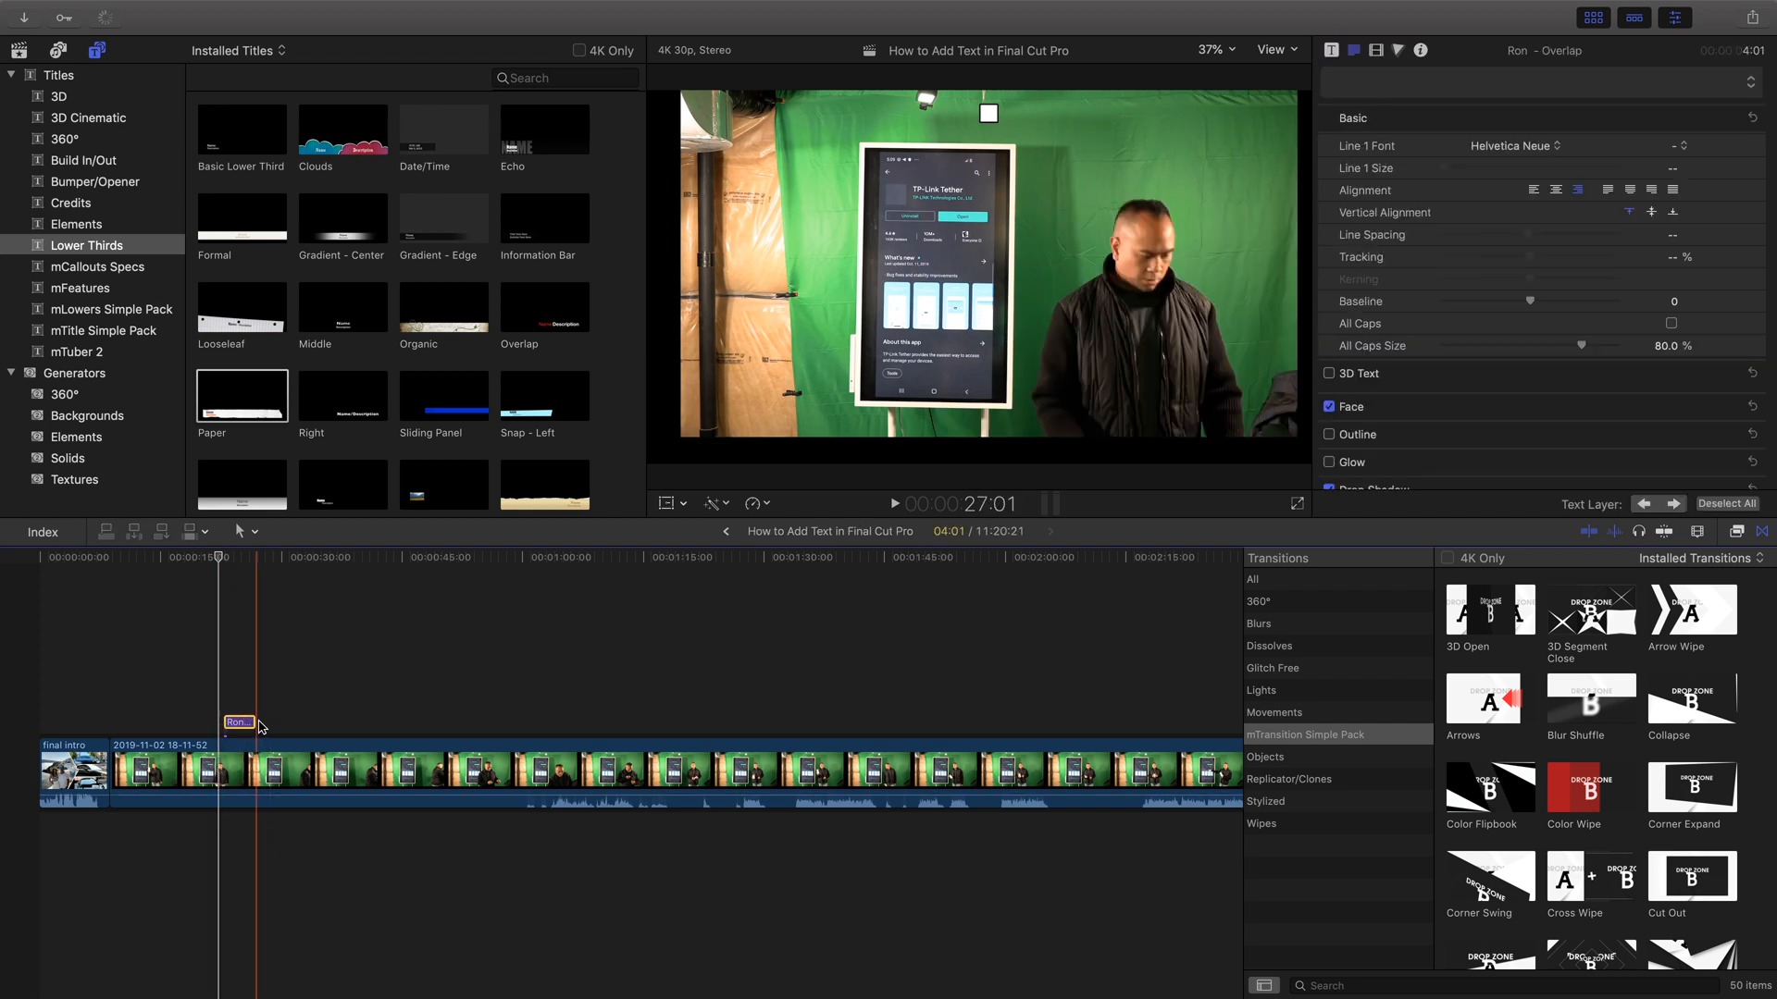
{"action": "left_click_drag", "start_coordinate": [251, 723], "coordinate": [342, 728]}
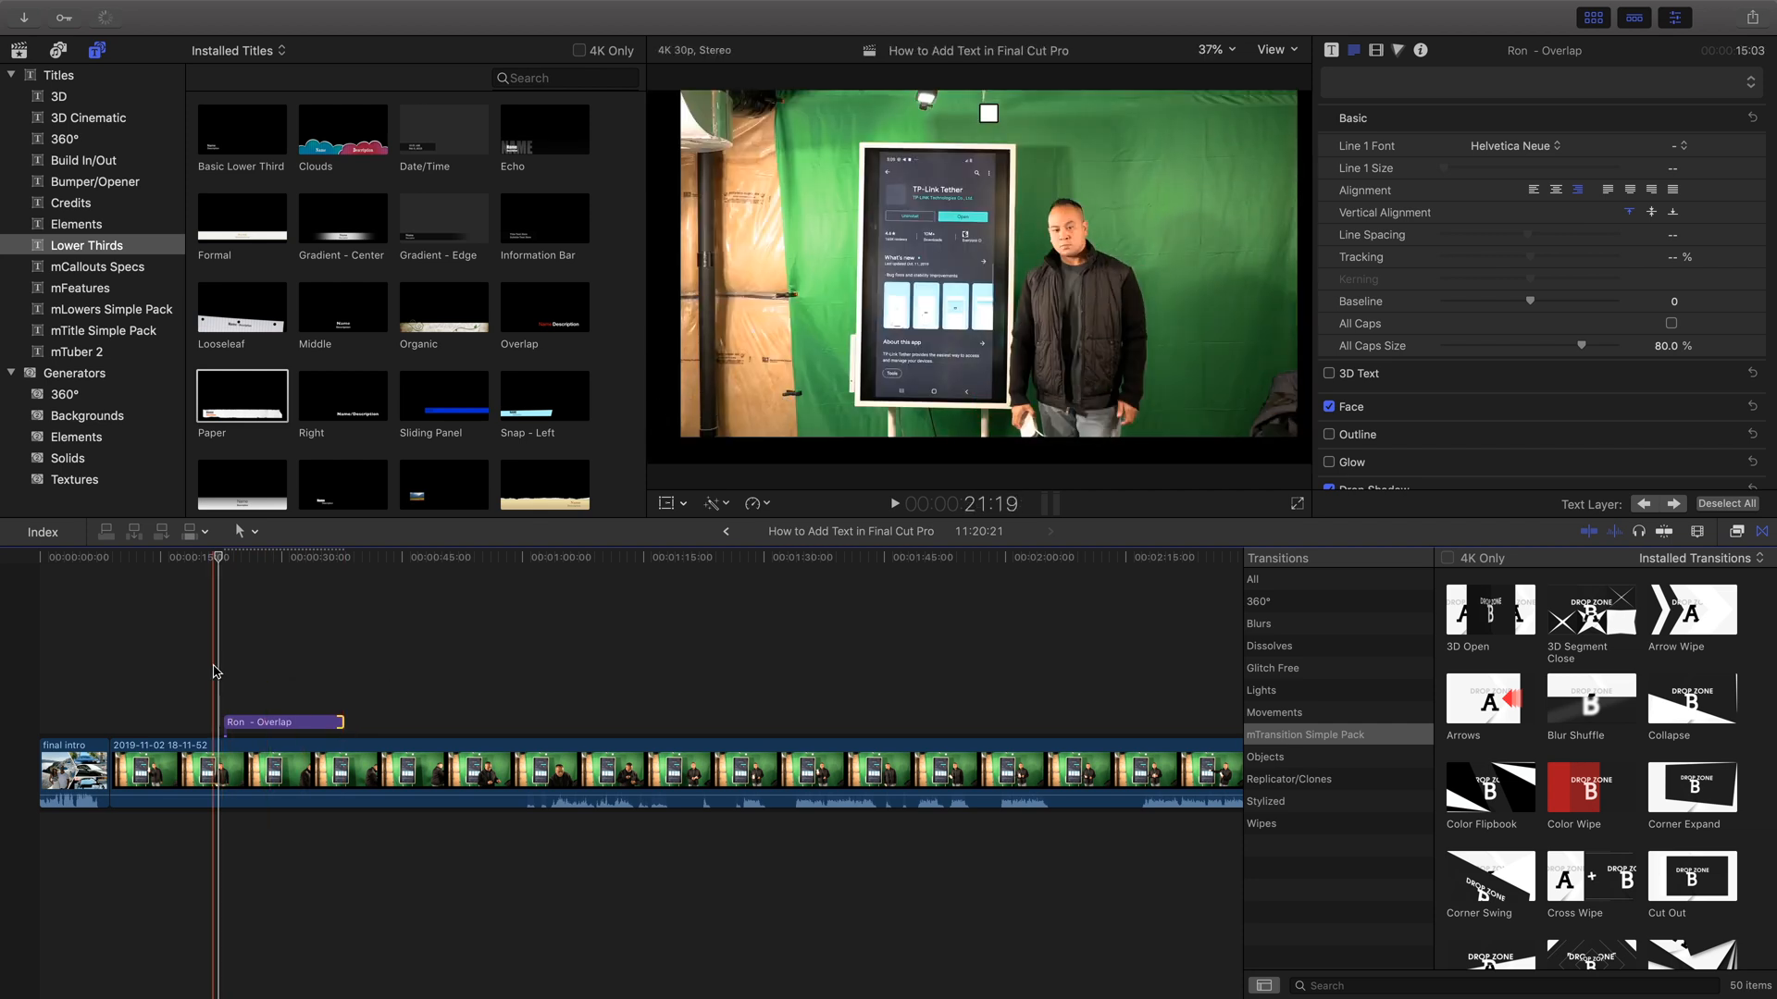
{"action": "left_click", "coordinate": [214, 672]}
{"action": "key", "text": "space"}
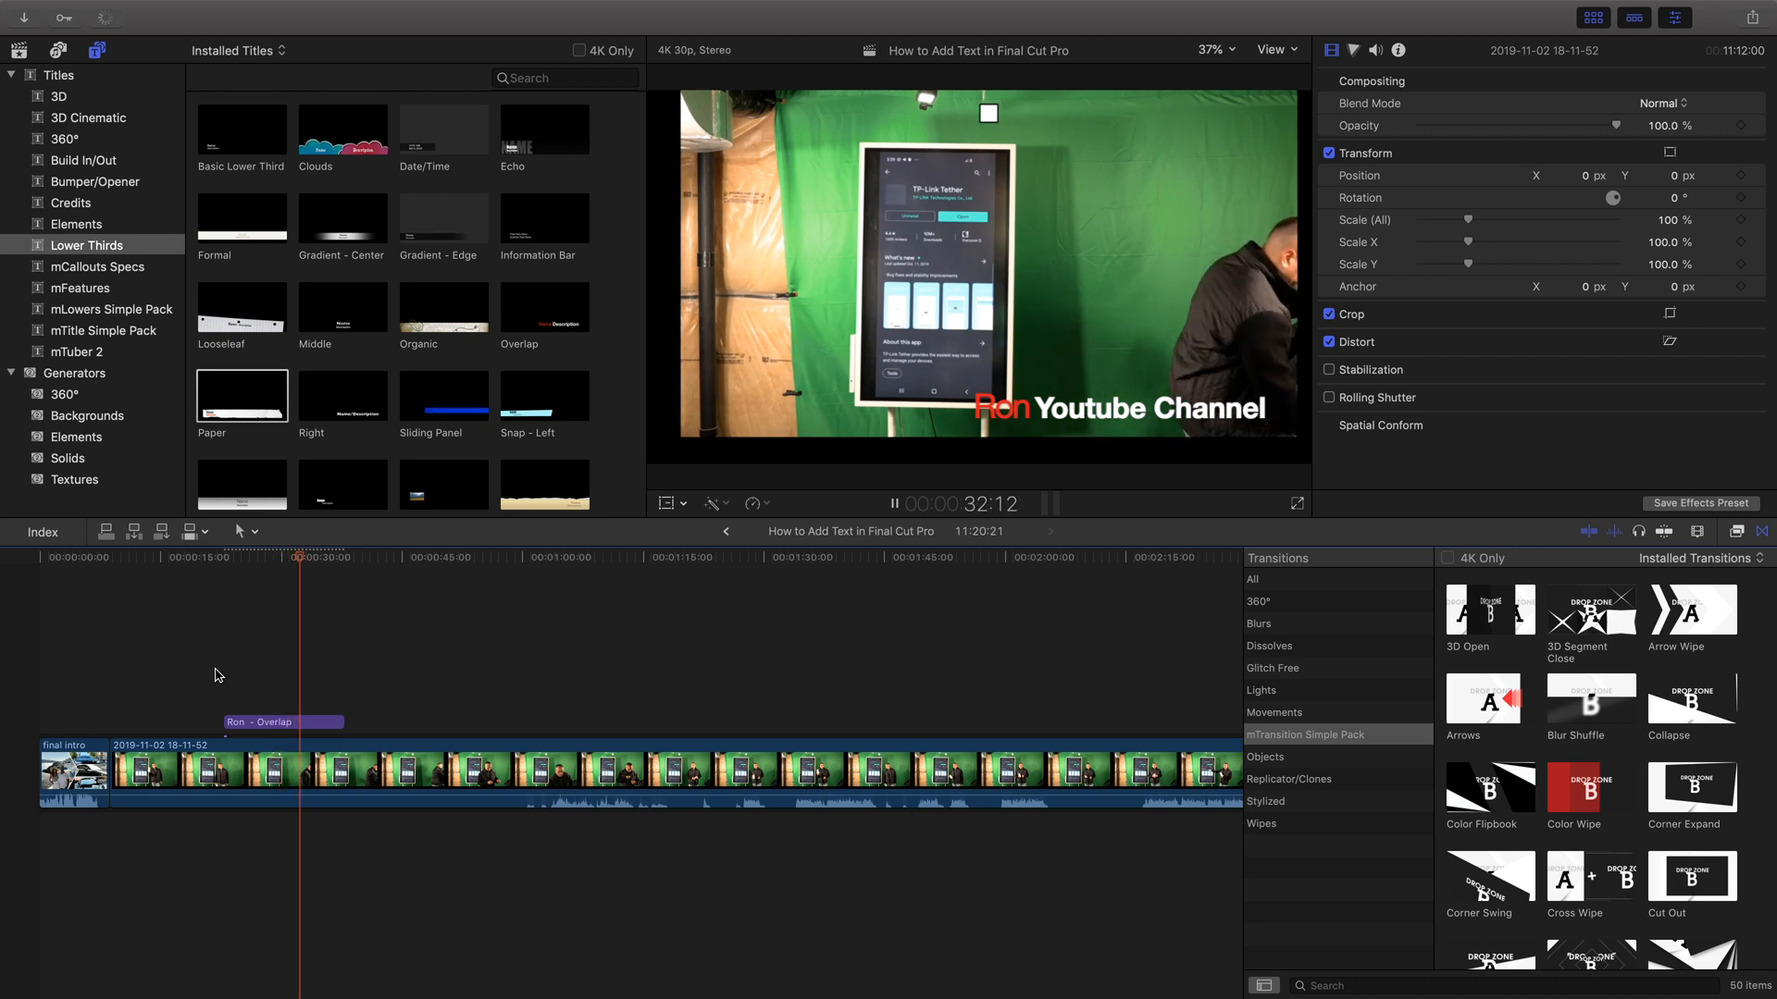
{"action": "key", "text": "space"}
Step: Shorten the Overlap title to a duration of 3:28 by trimming its end, and play it from around its start
{"action": "left_click", "coordinate": [333, 727]}
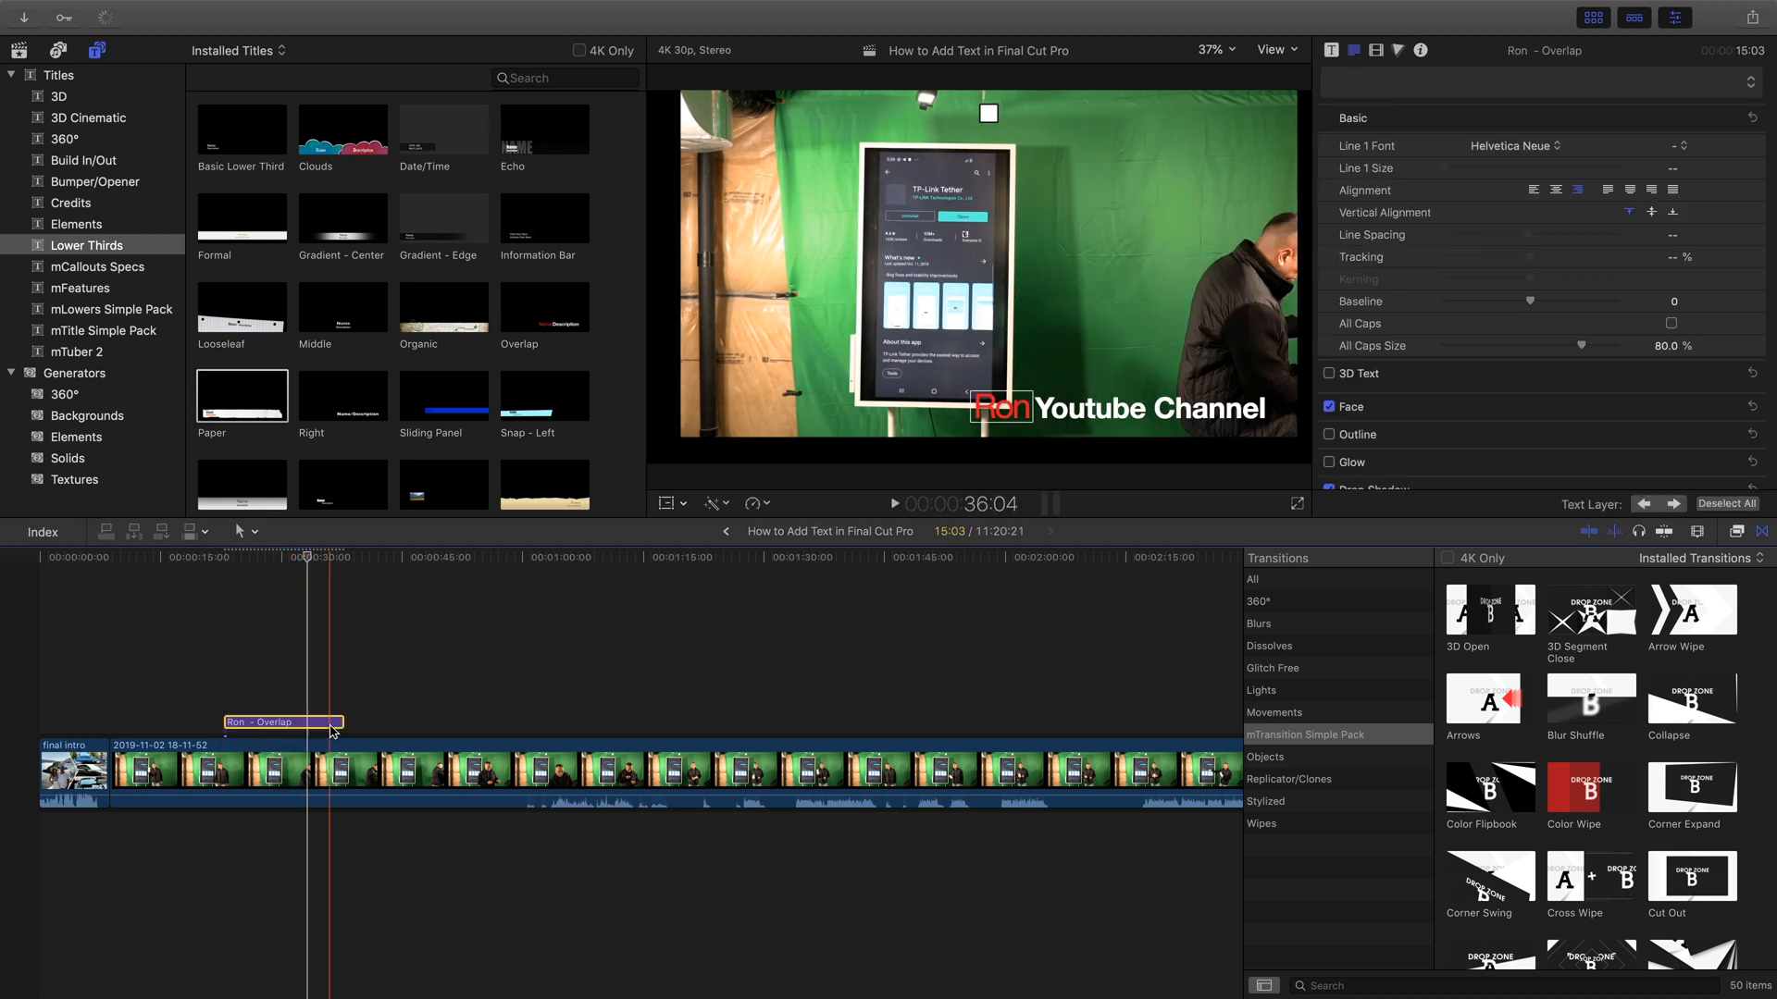
{"action": "left_click_drag", "start_coordinate": [341, 723], "coordinate": [252, 730]}
{"action": "left_click", "coordinate": [225, 702]}
{"action": "left_click", "coordinate": [237, 722]}
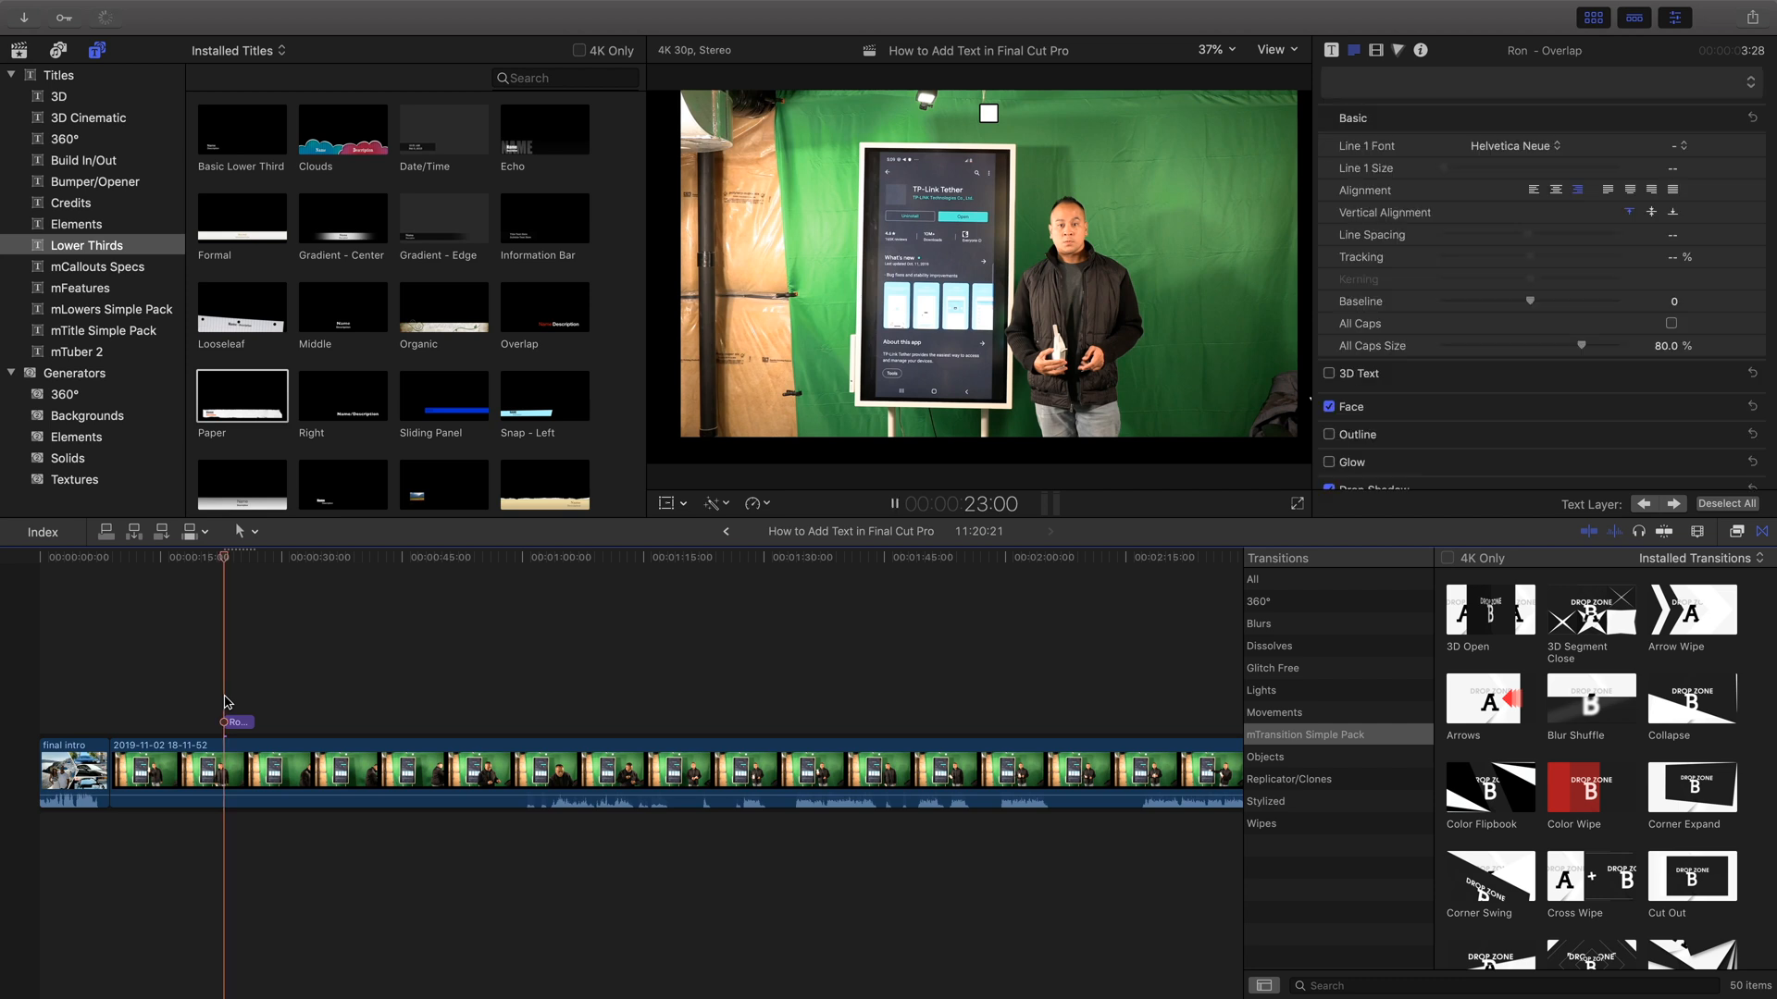
{"action": "key", "text": "space"}
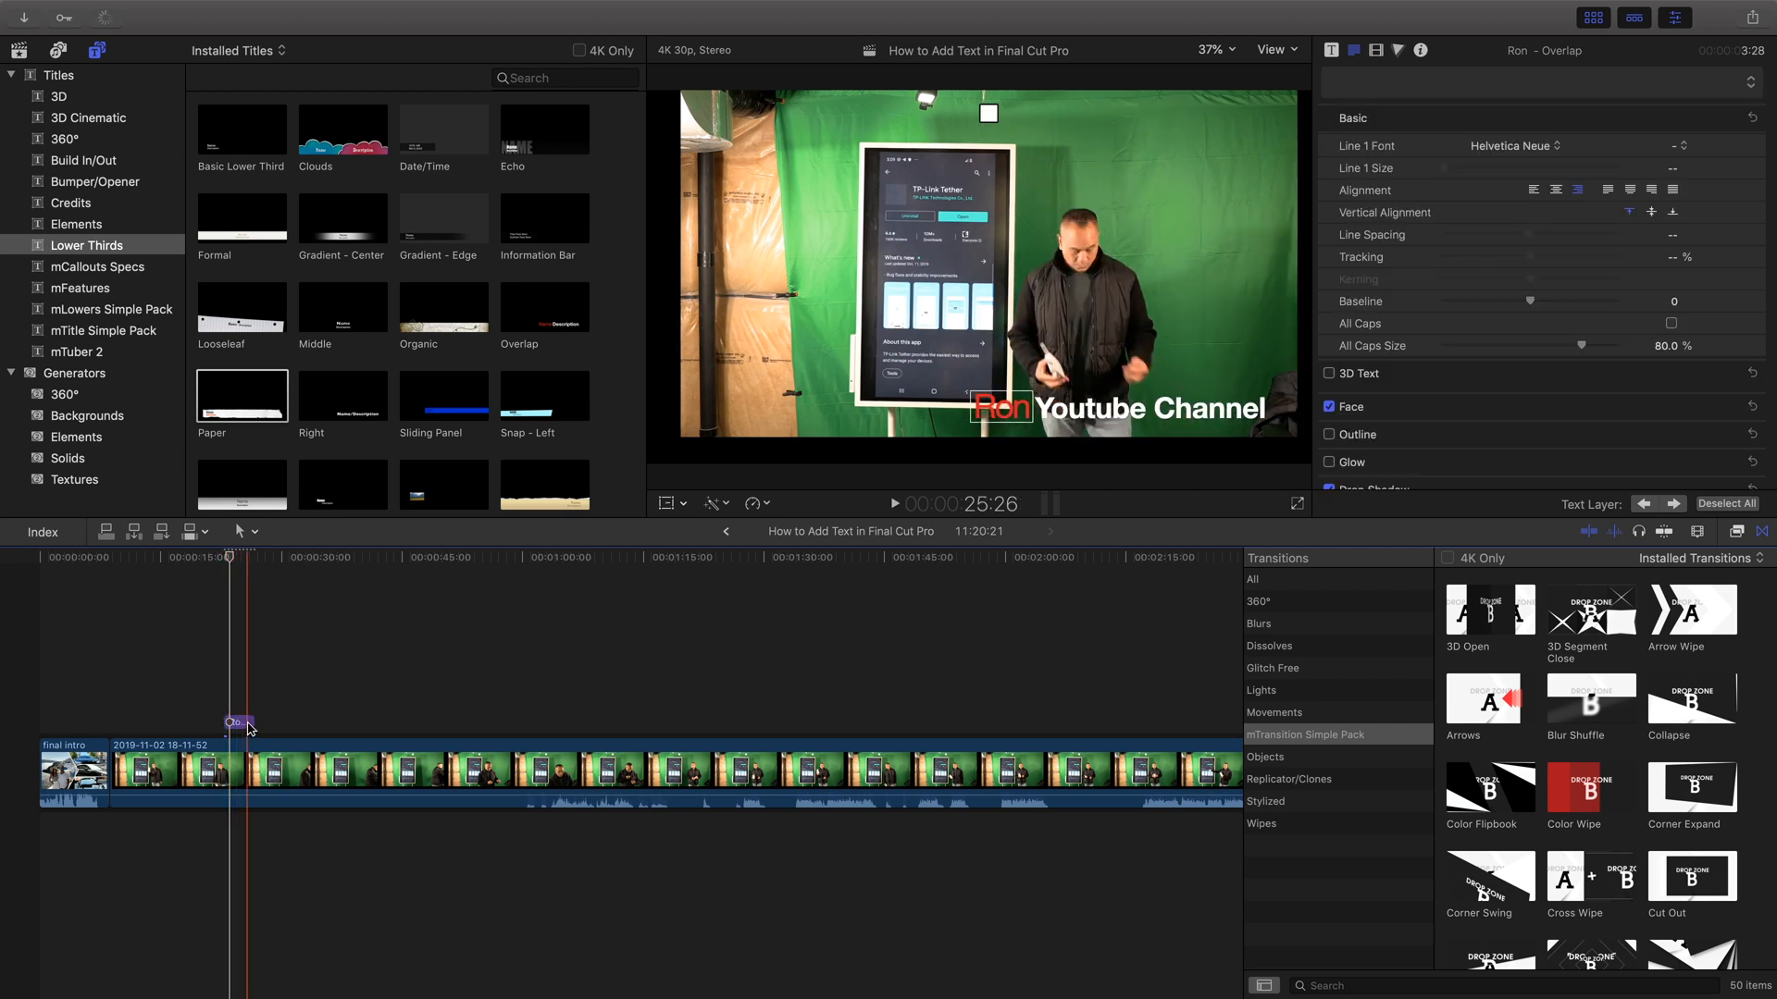
Step: Move the Overlap title above the main clip to about 00:00:57 for a preview, and delete it from the timeline
{"action": "left_click", "coordinate": [240, 728]}
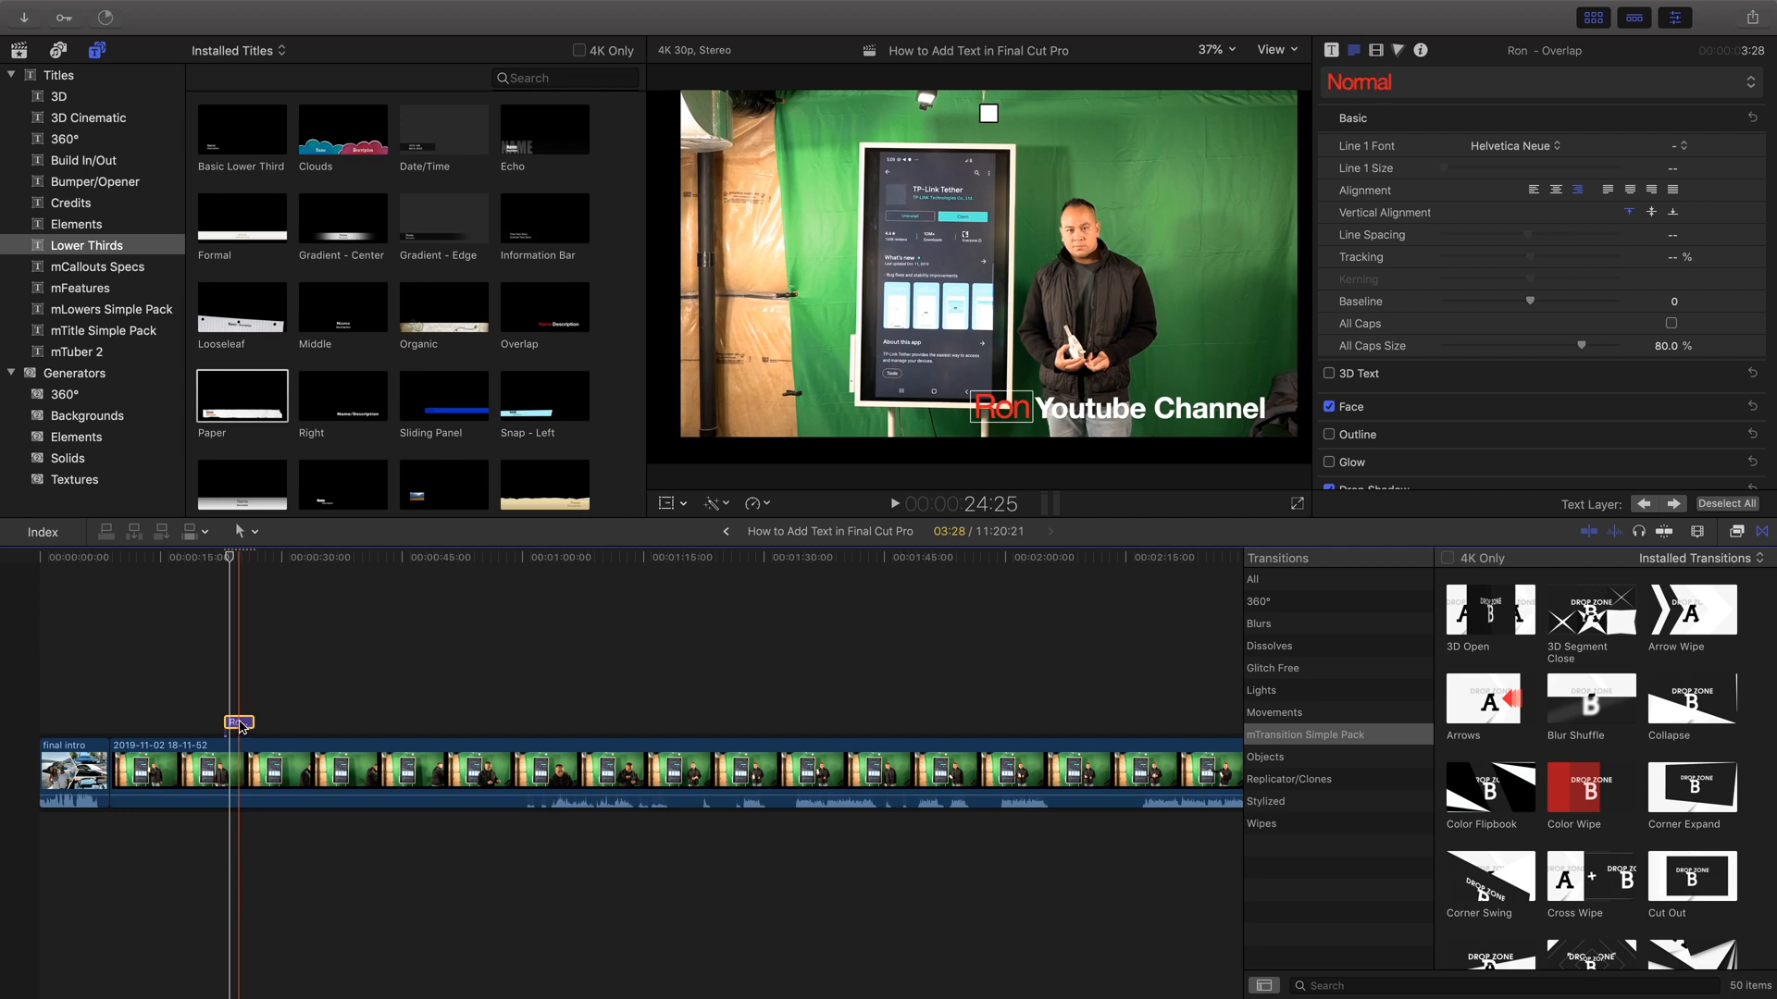
{"action": "left_click_drag", "start_coordinate": [240, 727], "coordinate": [514, 724]}
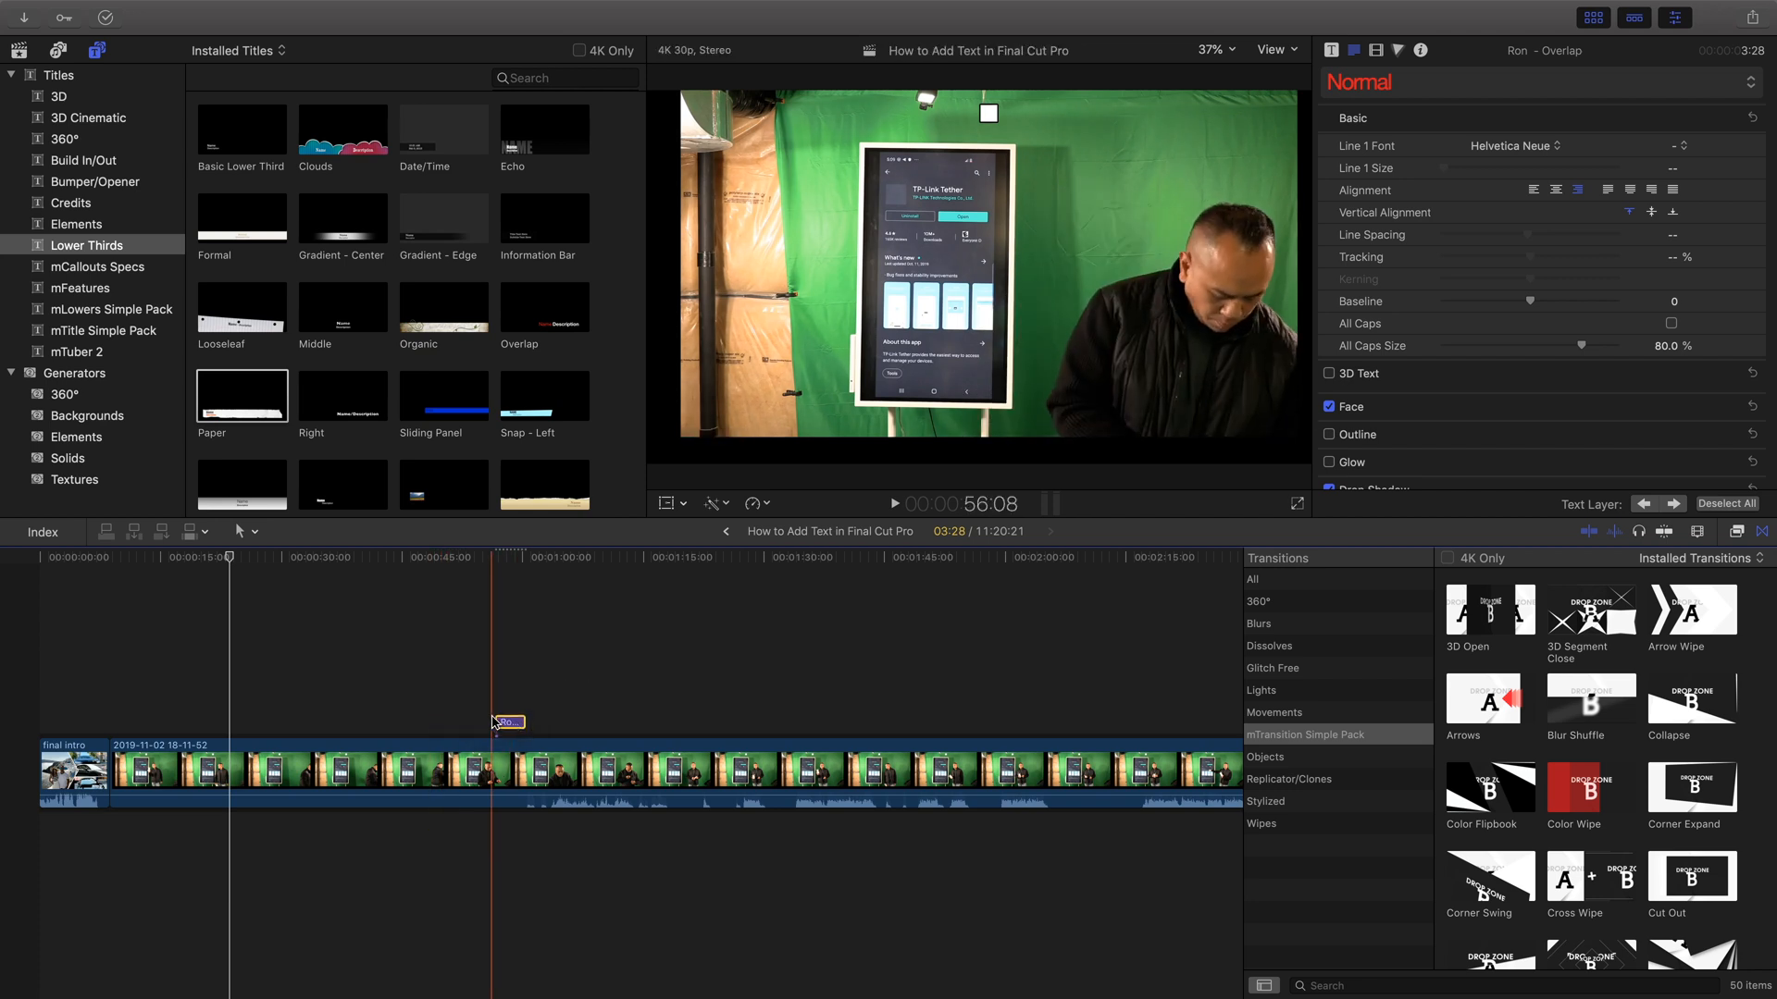
{"action": "key", "text": "space"}
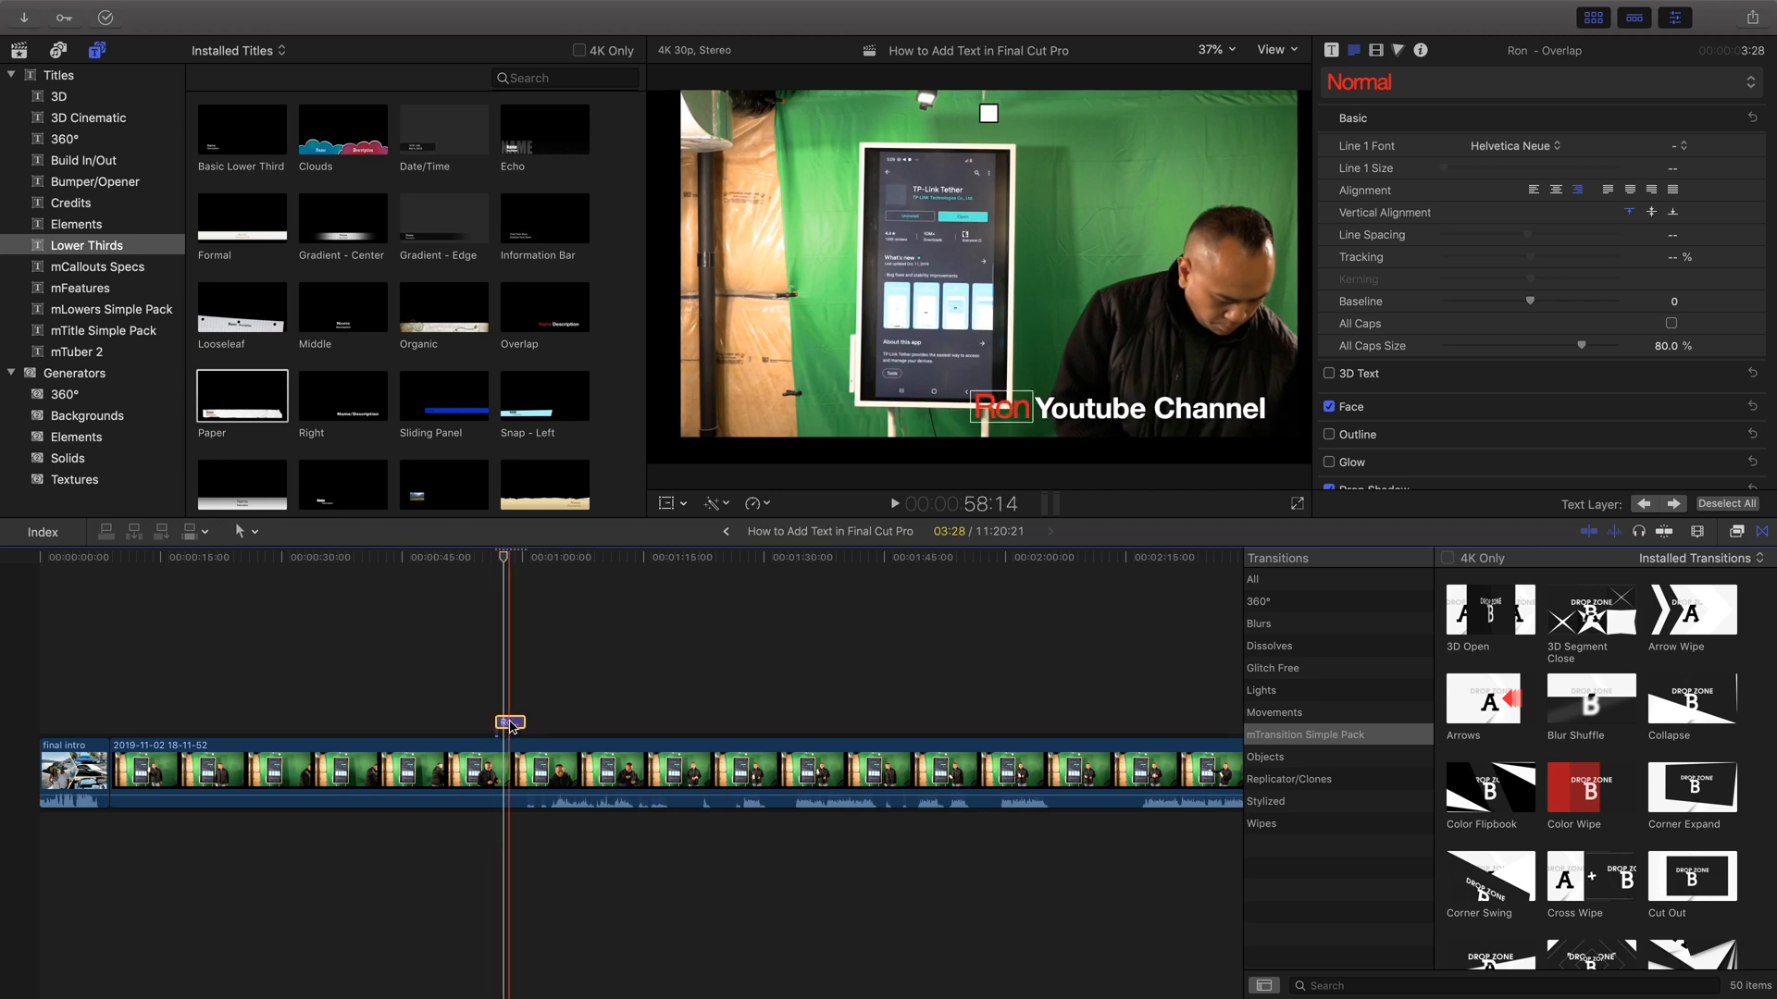
{"action": "key", "text": "Delete"}
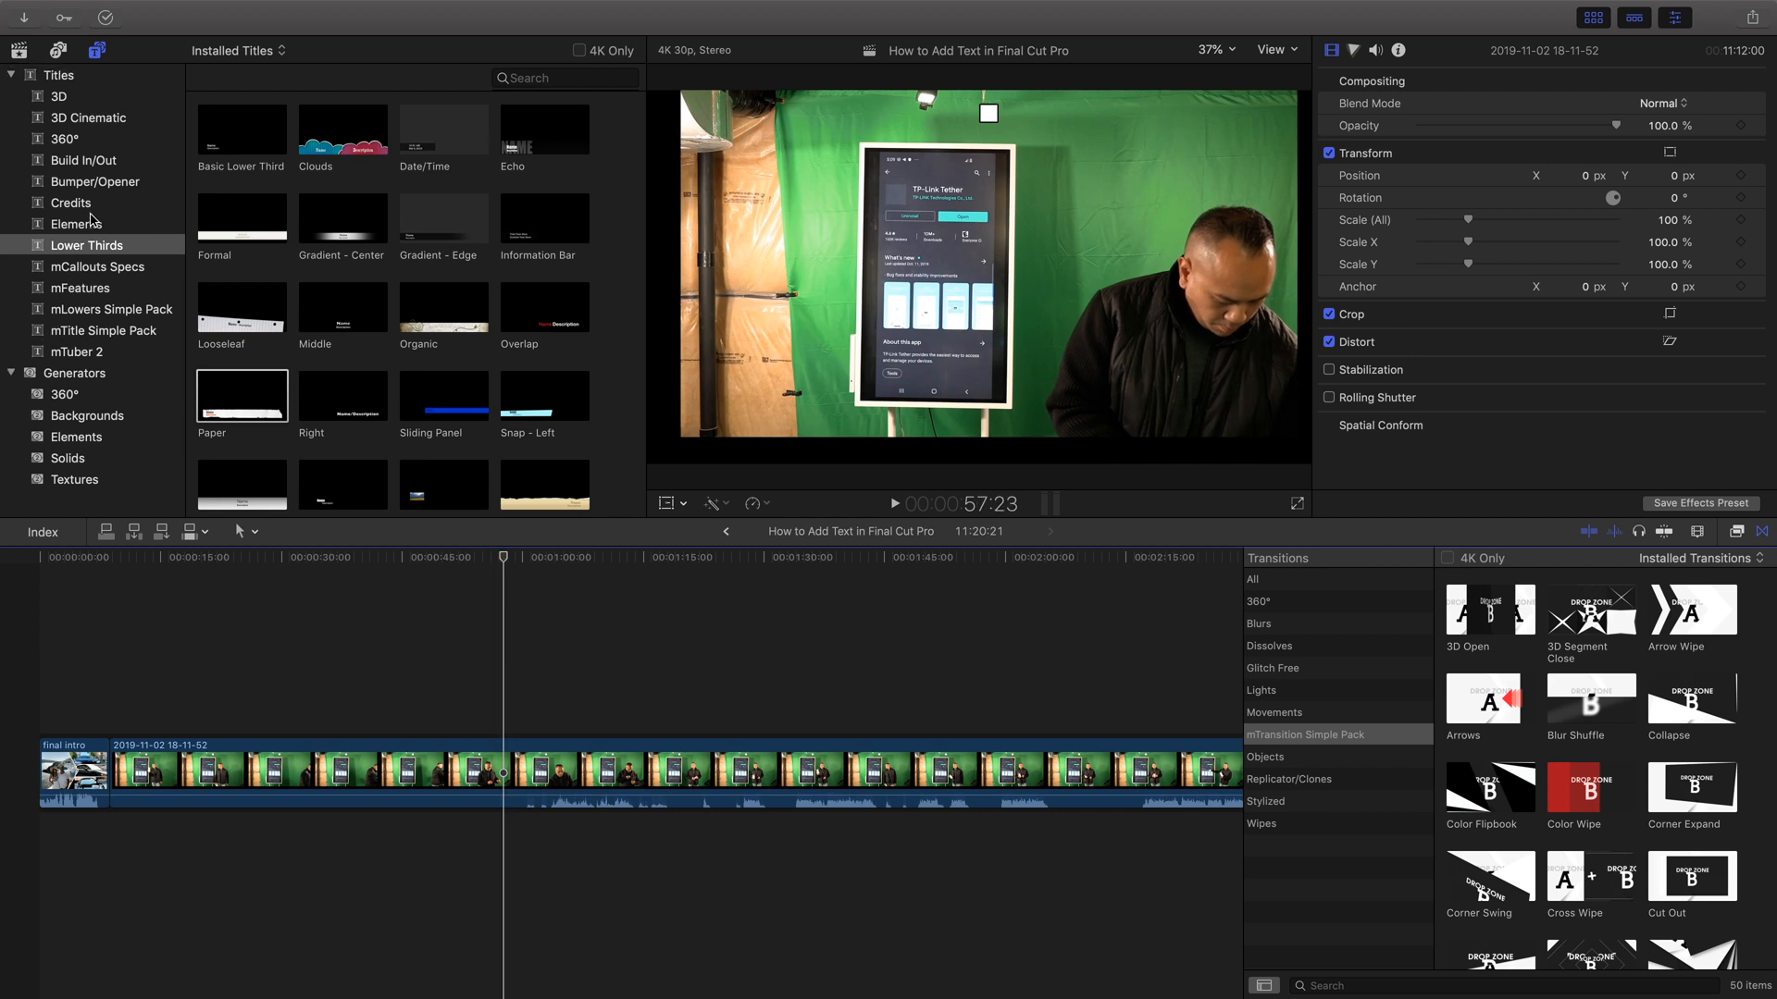
Step: Browse the Generators and the 3D, Build In/Out, Bumper/Opener, Lower Thirds, Elements and Credits title categories, previewing available designs
{"action": "left_click", "coordinate": [64, 380]}
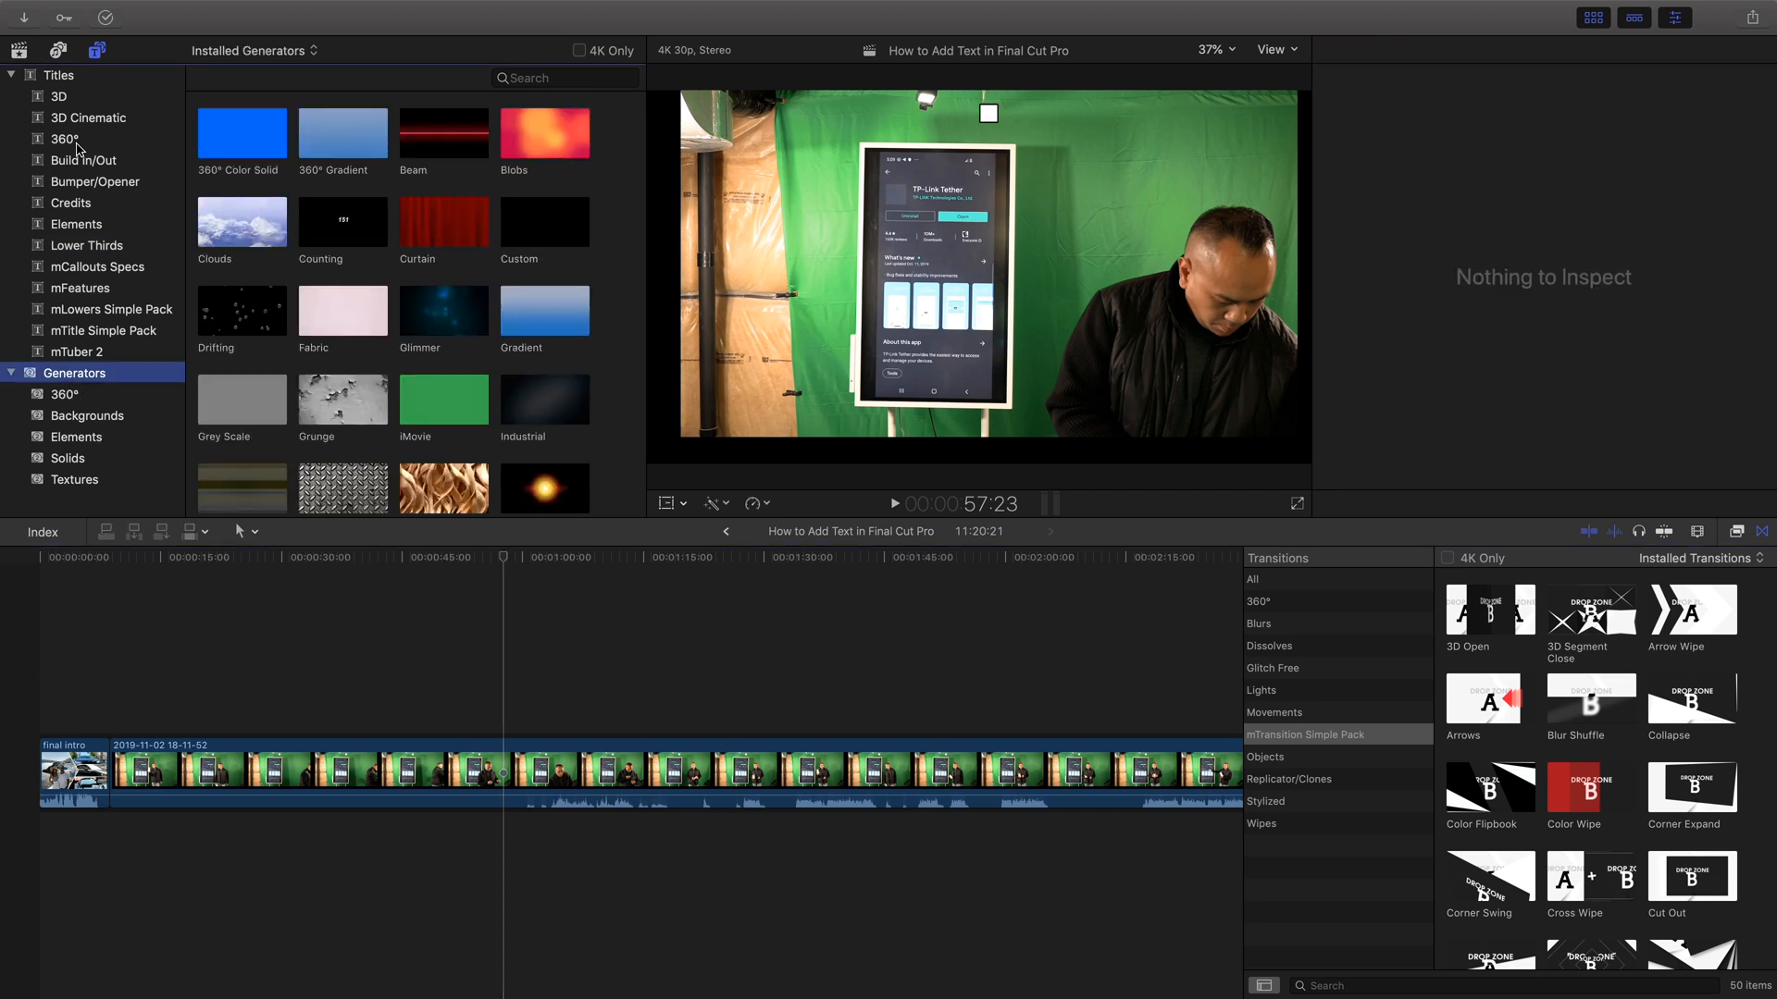
{"action": "left_click", "coordinate": [61, 98]}
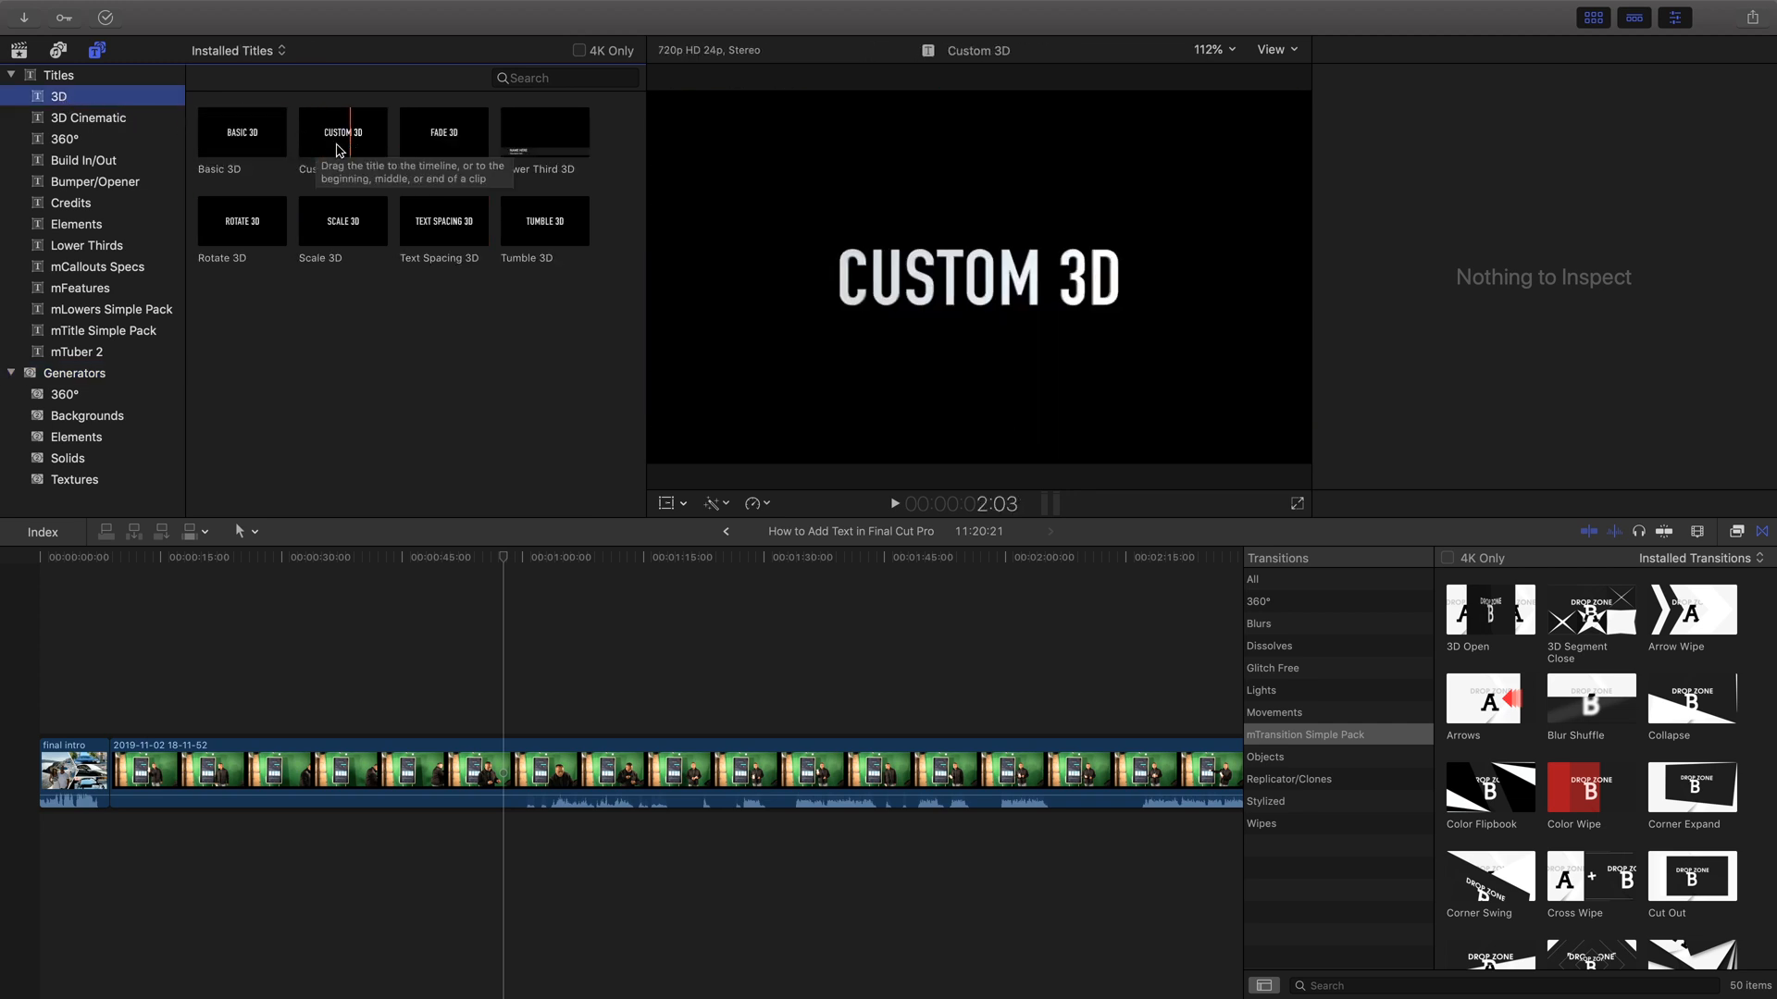
{"action": "left_click", "coordinate": [56, 161]}
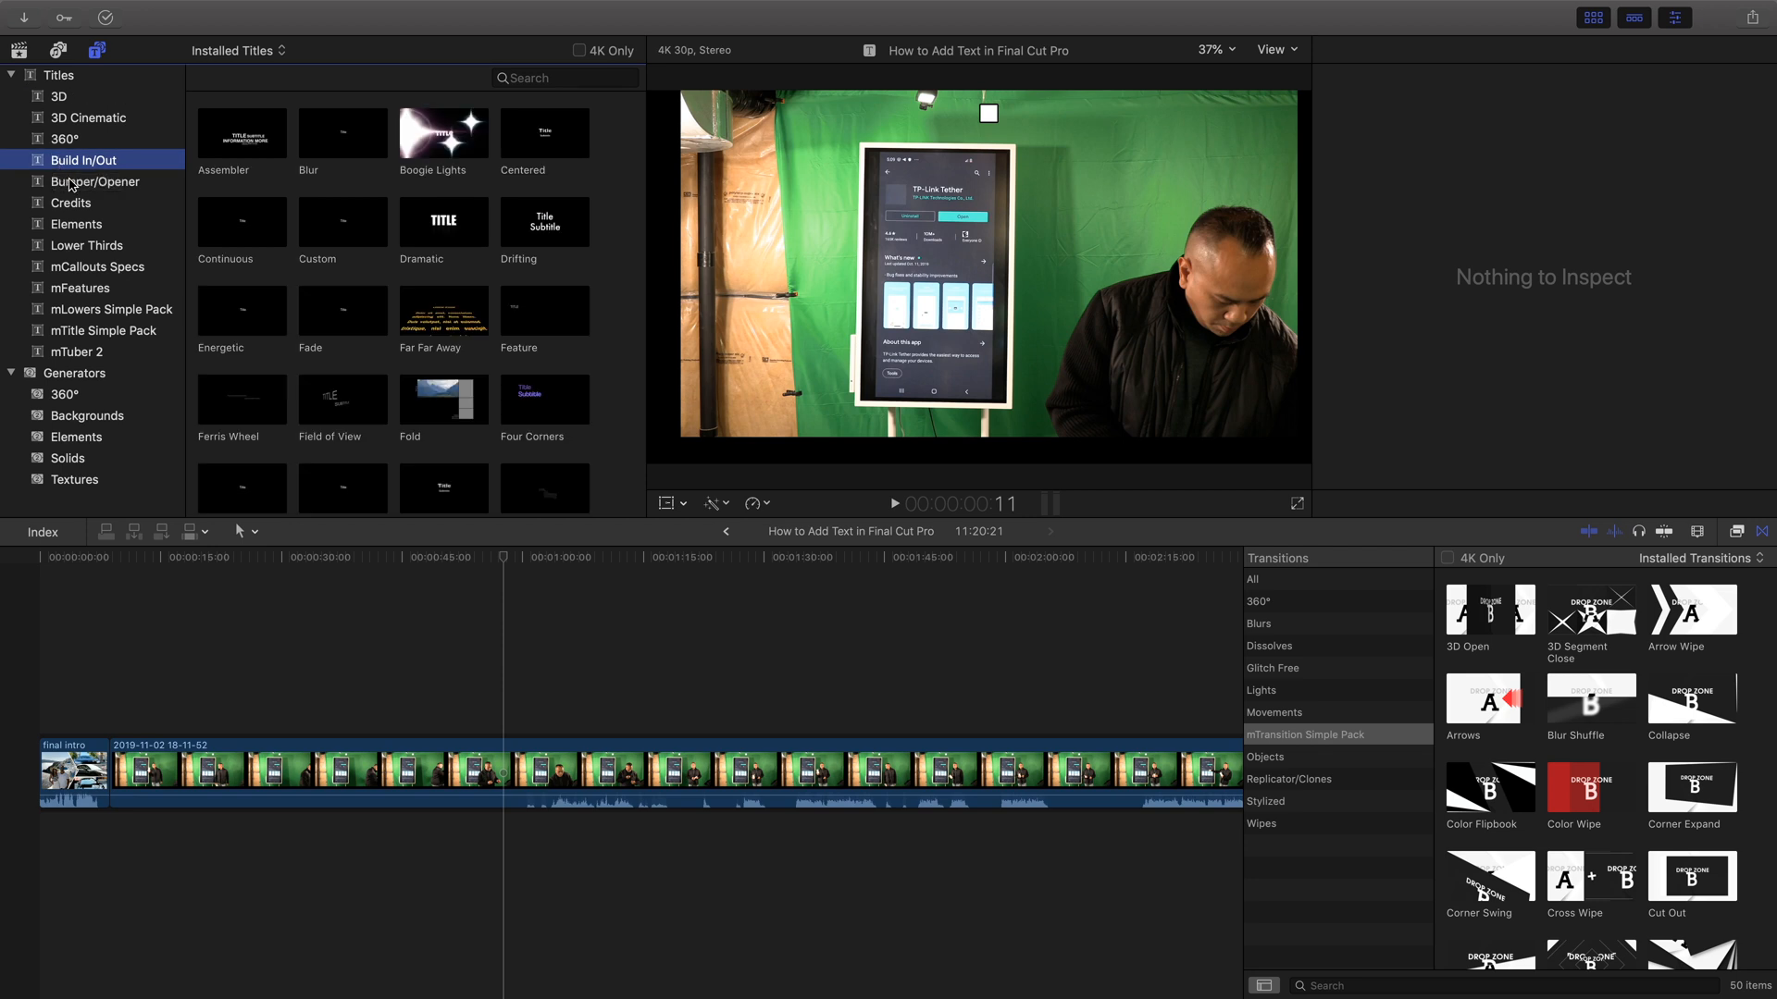
{"action": "left_click", "coordinate": [65, 184]}
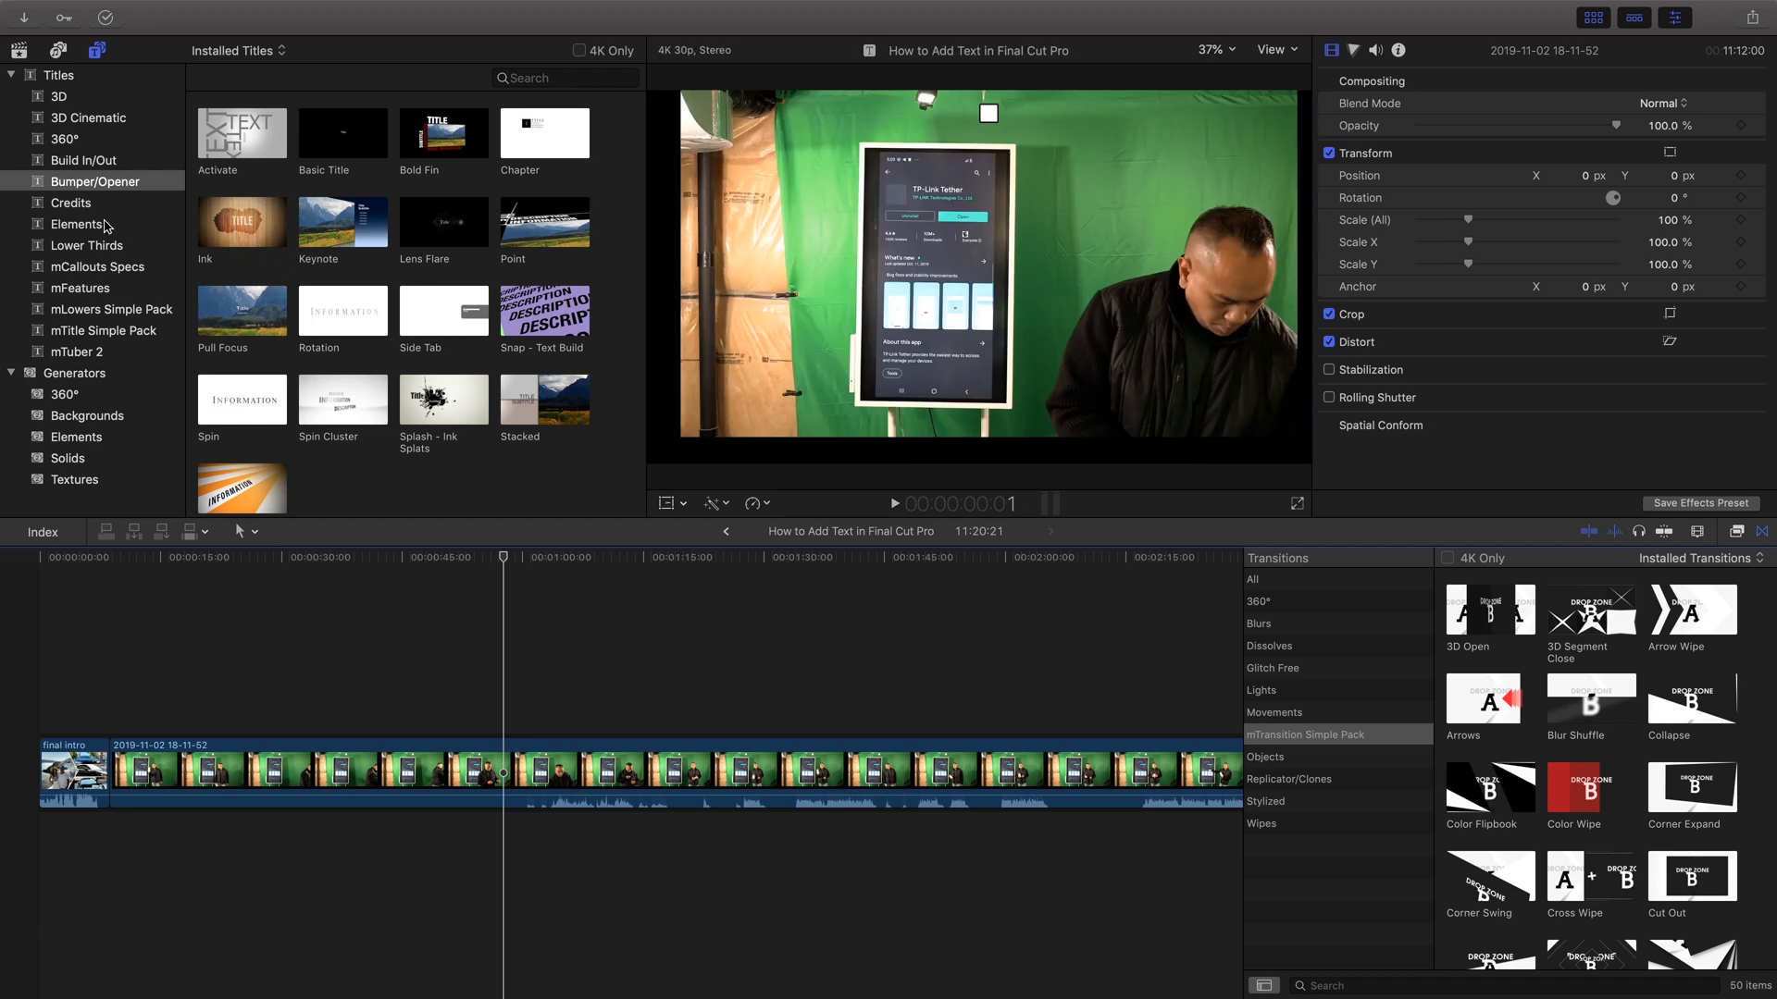
{"action": "left_click", "coordinate": [84, 244]}
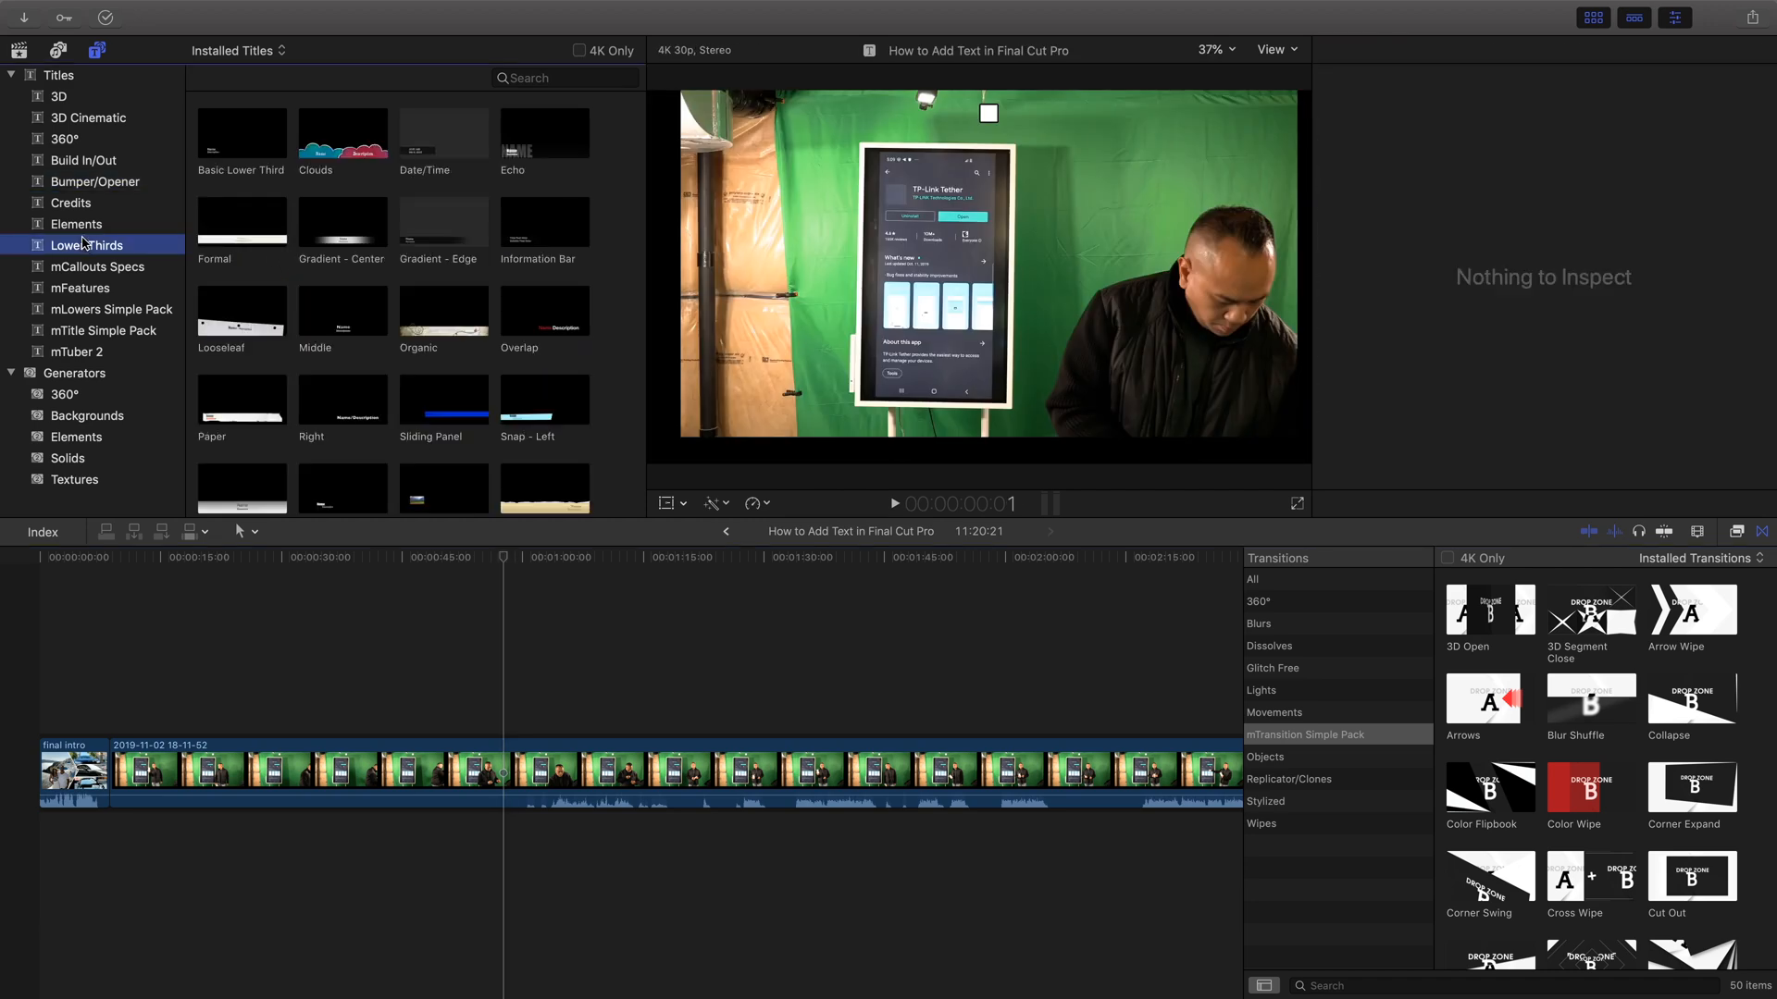
{"action": "left_click", "coordinate": [81, 225]}
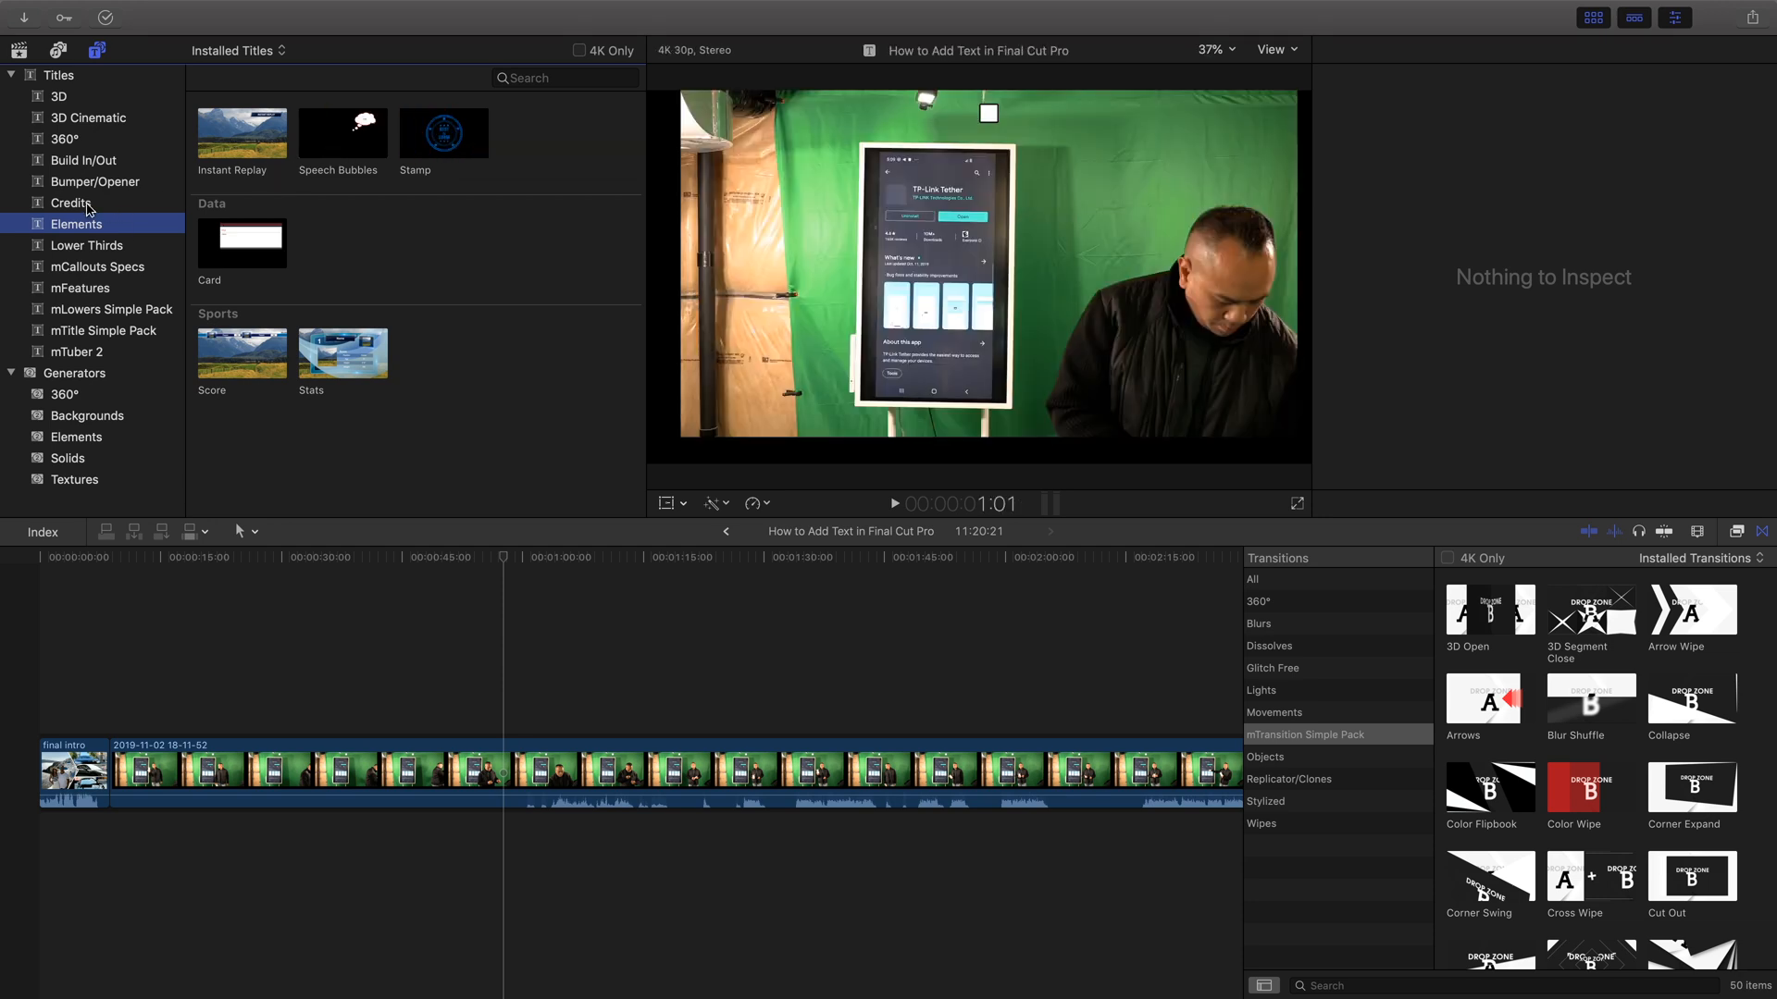
{"action": "left_click", "coordinate": [87, 205]}
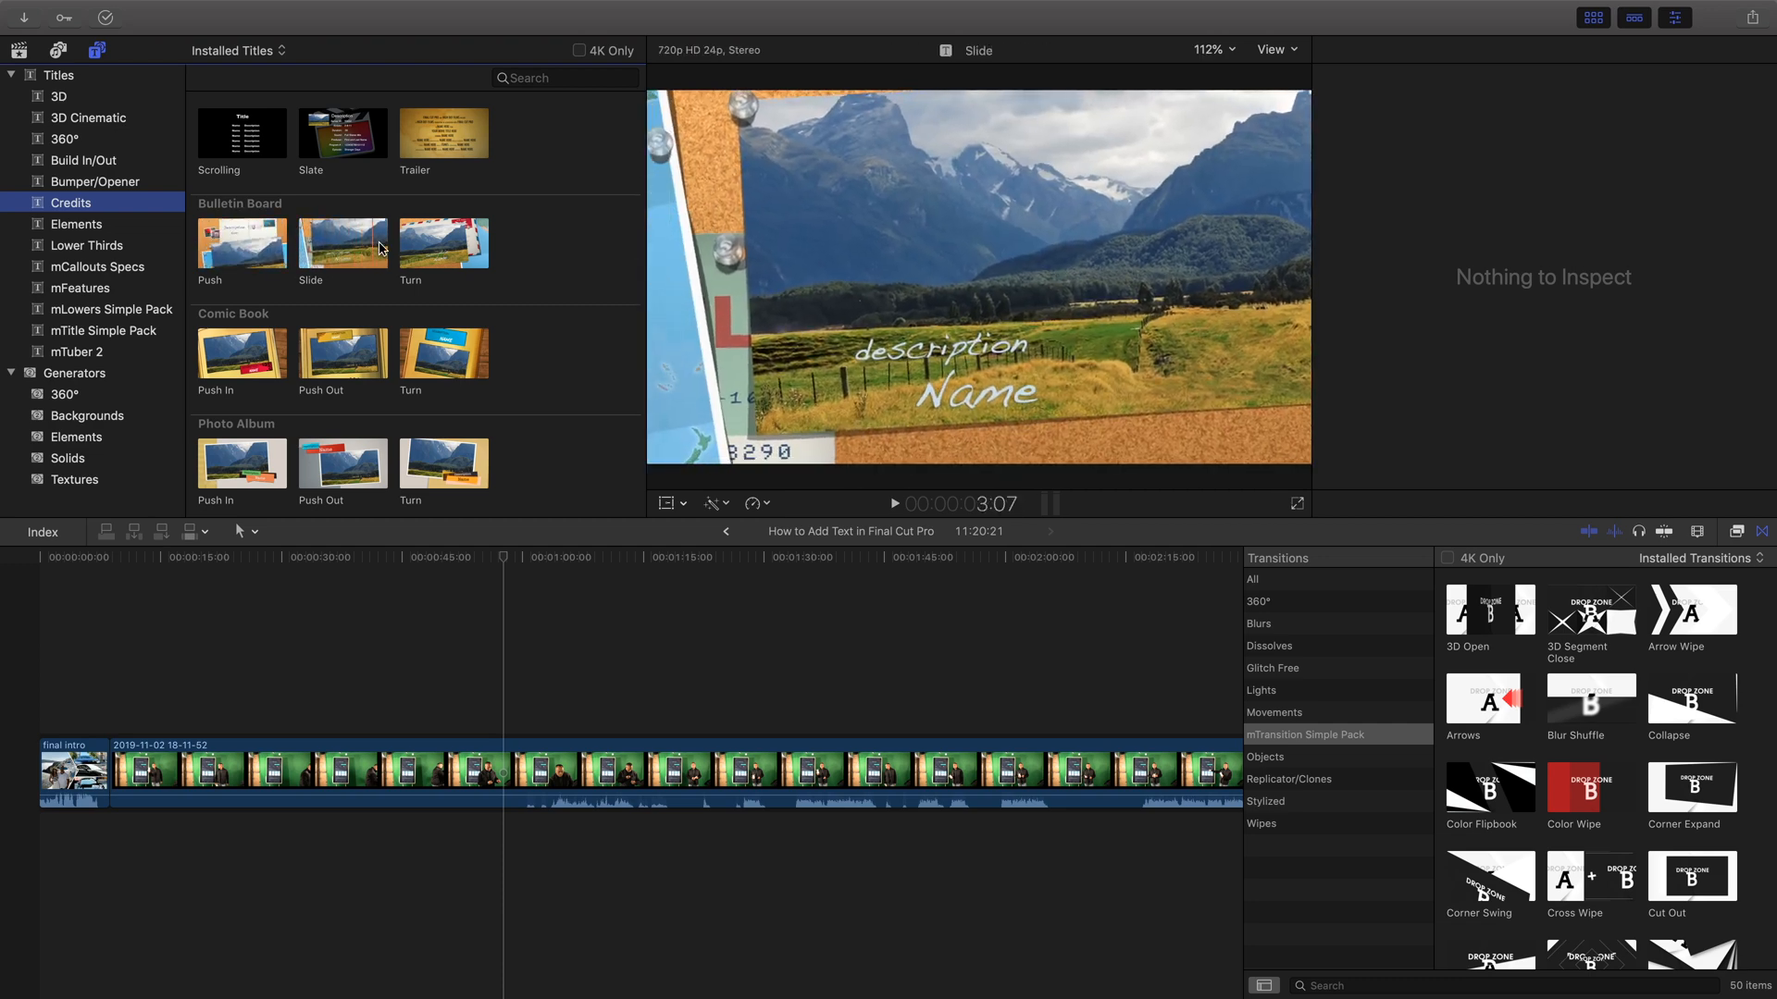
{"action": "left_click", "coordinate": [507, 253]}
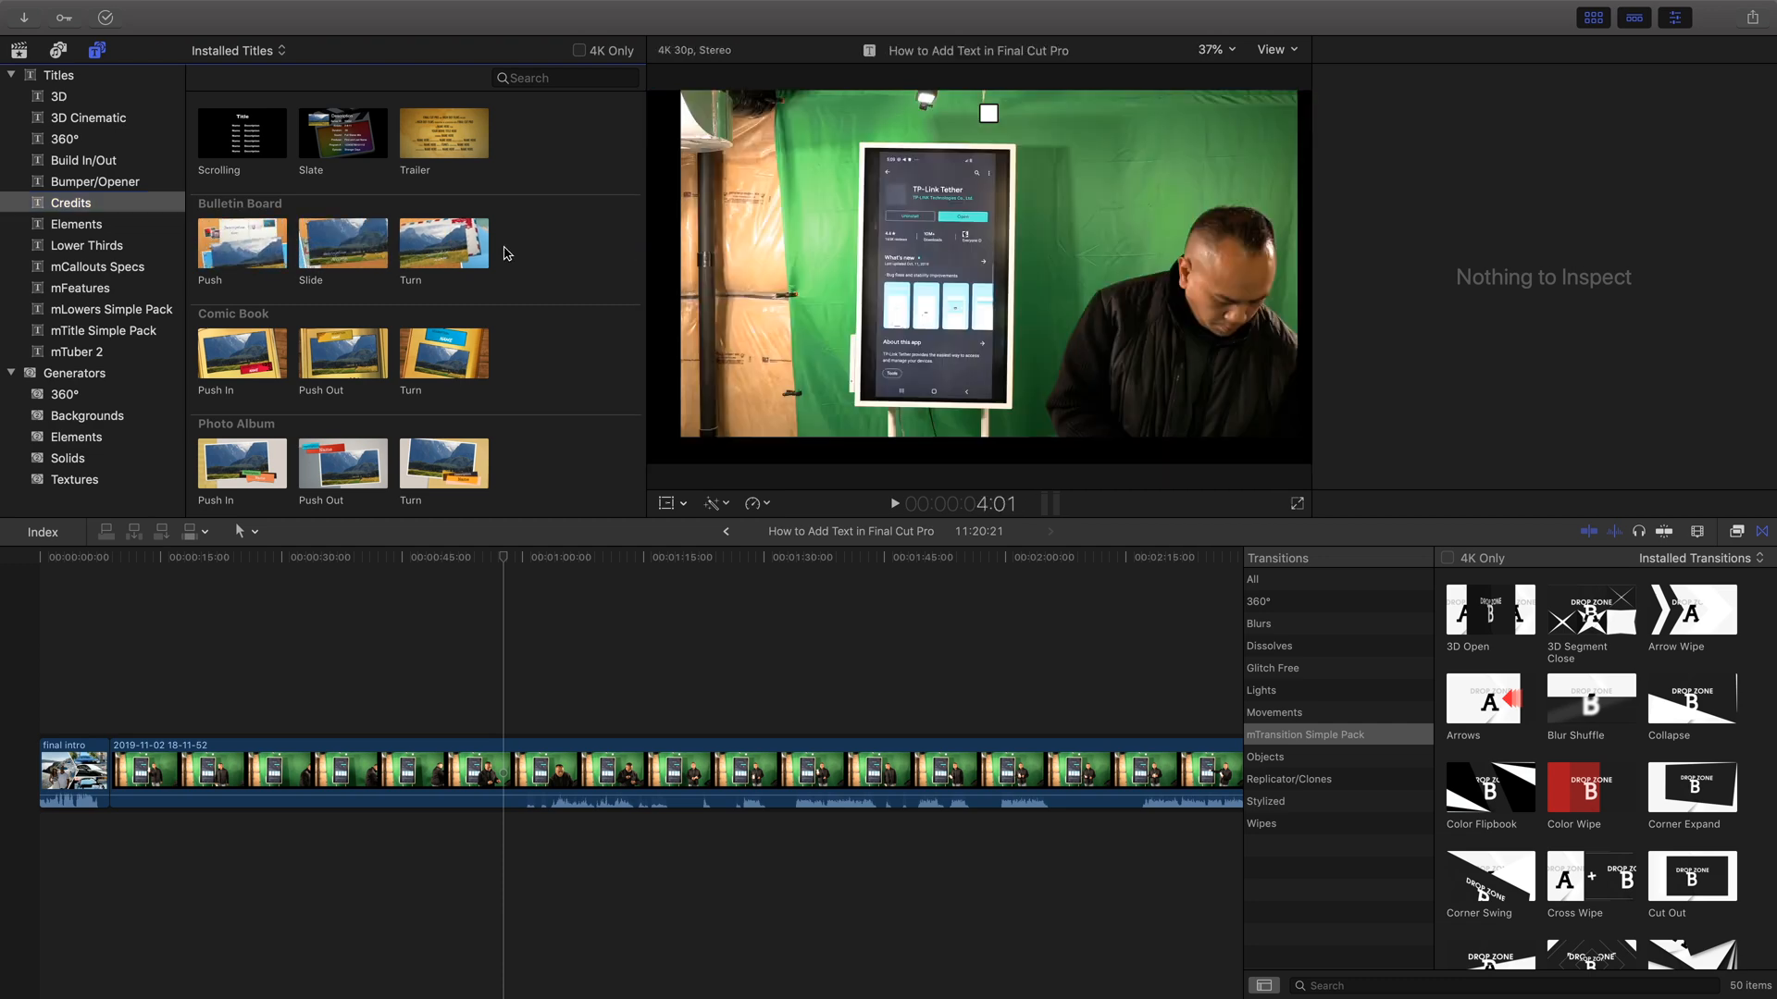